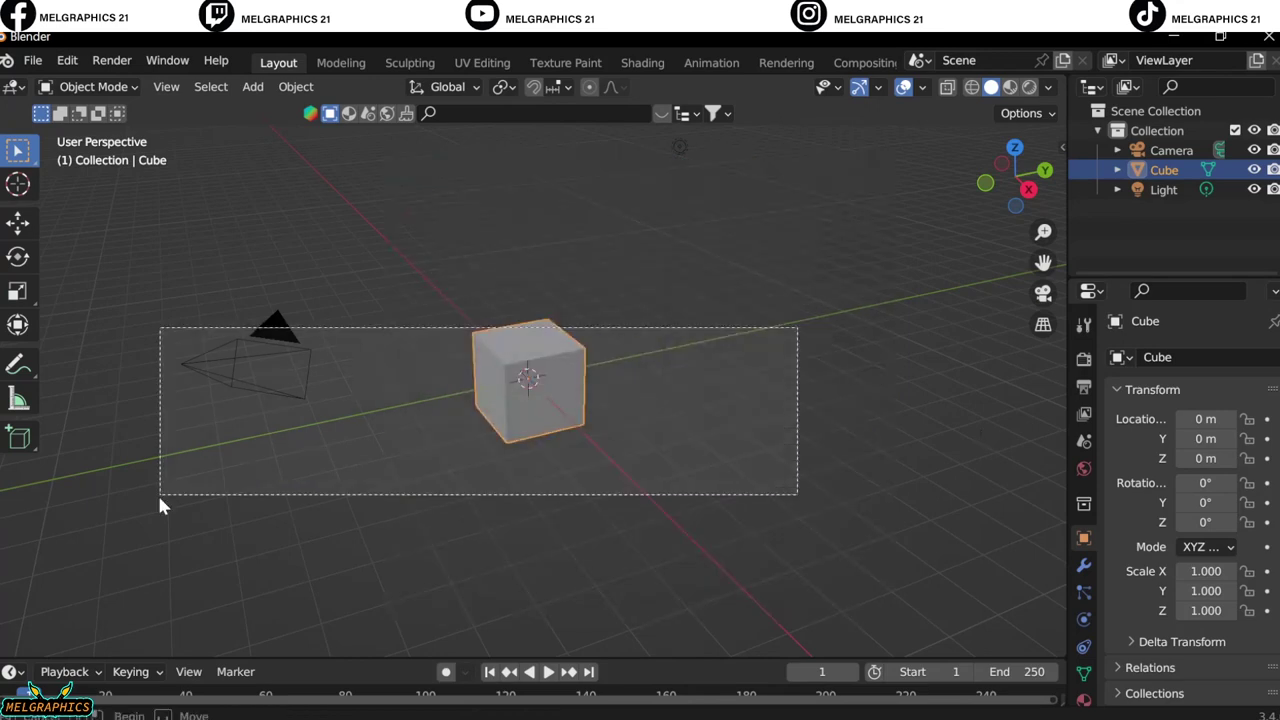
Delete the default camera, cube and light, and add a UV Sphere.
{"action": "key", "text": "Delete"}
{"action": "key", "text": "KP_1"}
{"action": "key", "text": "shift+a"}
{"action": "left_click", "coordinate": [620, 409]}
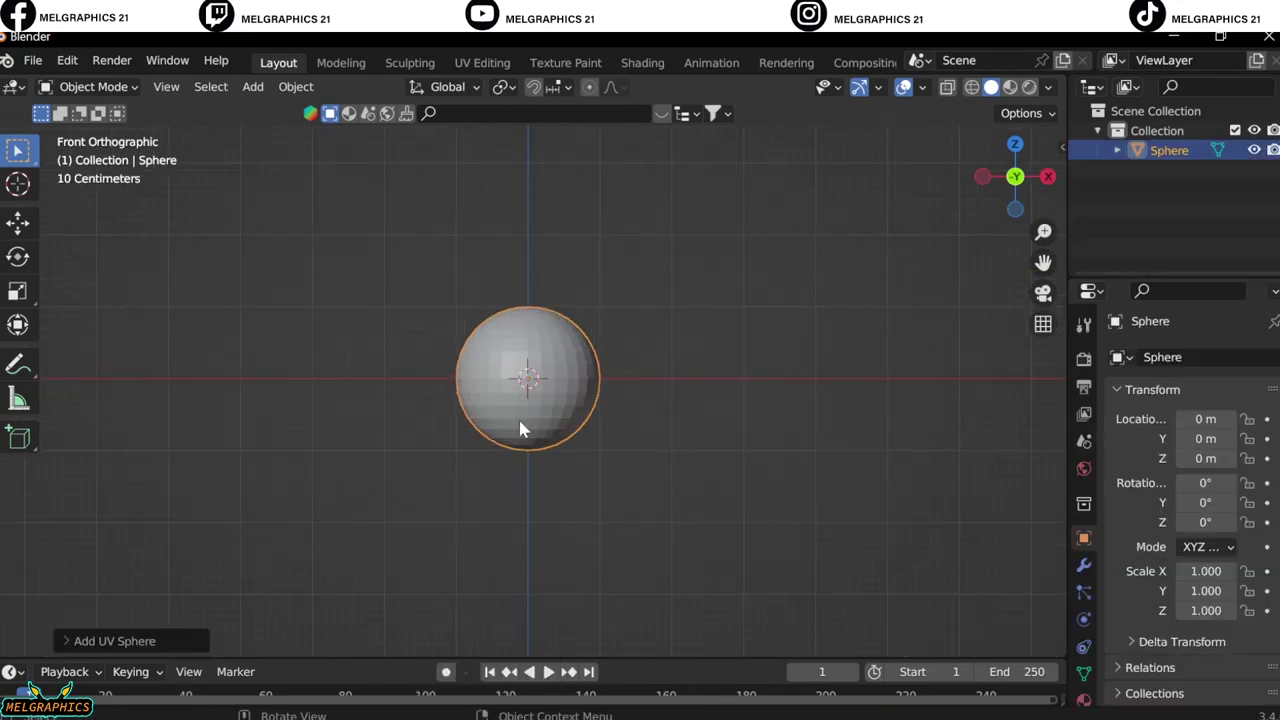
Enter Sculpt Mode and voxel-remesh the sphere.
{"action": "left_click", "coordinate": [118, 88]}
{"action": "left_click", "coordinate": [100, 151]}
{"action": "key", "text": "r"}
{"action": "left_click", "coordinate": [661, 375]}
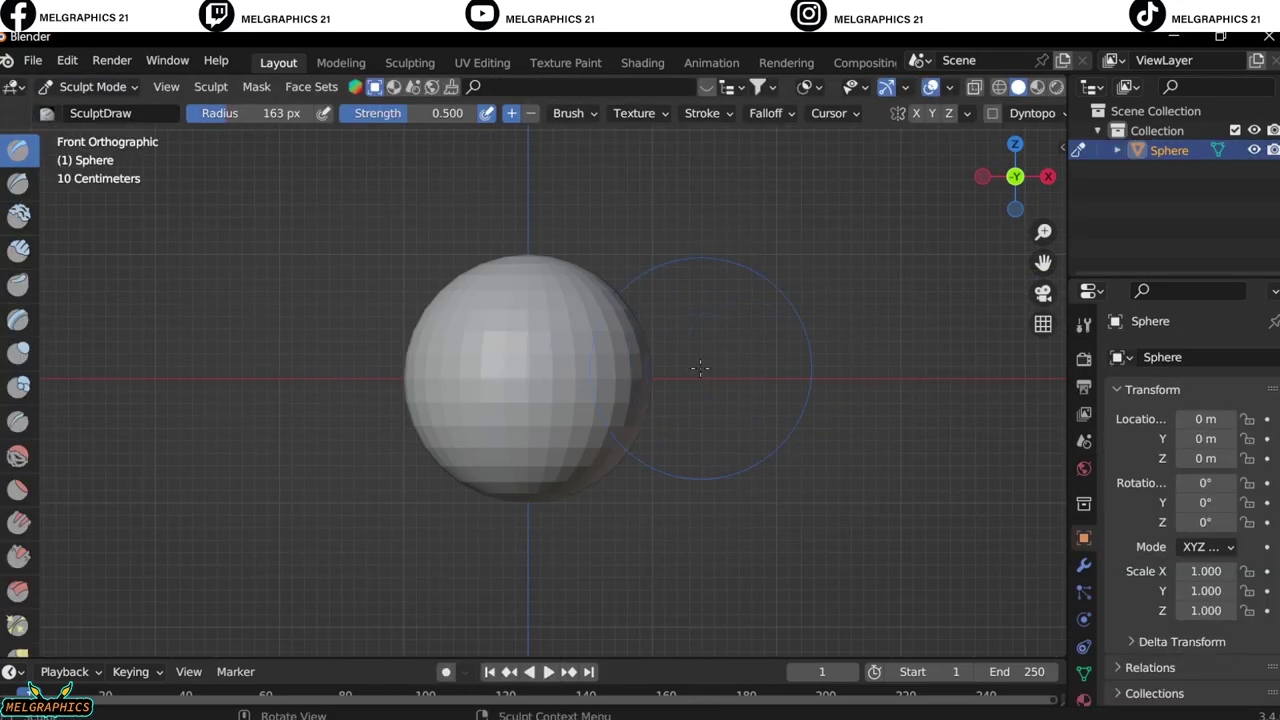
With a 257 px Grab brush, pull the sphere into a narrower egg shape.
{"action": "scroll", "coordinate": [657, 214], "scroll_direction": "up", "scroll_amount": 2}
{"action": "key", "text": "g"}
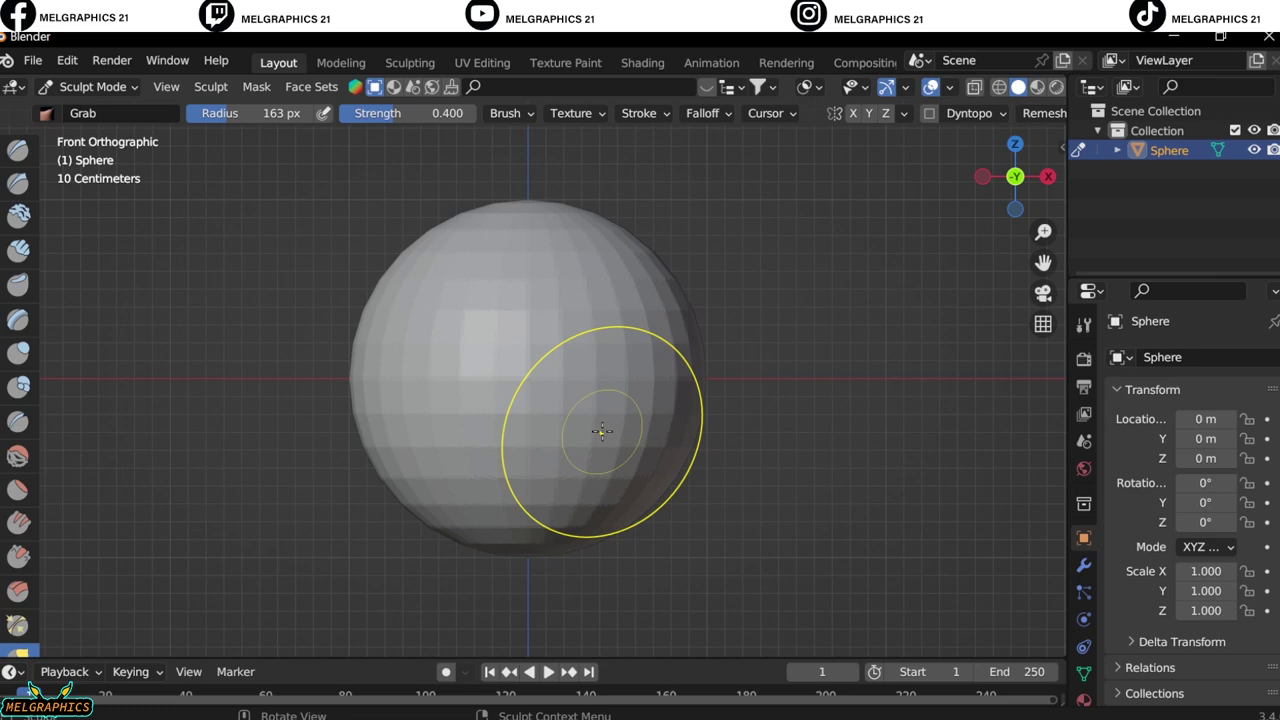
{"action": "scroll", "coordinate": [640, 470], "scroll_direction": "up", "scroll_amount": 2}
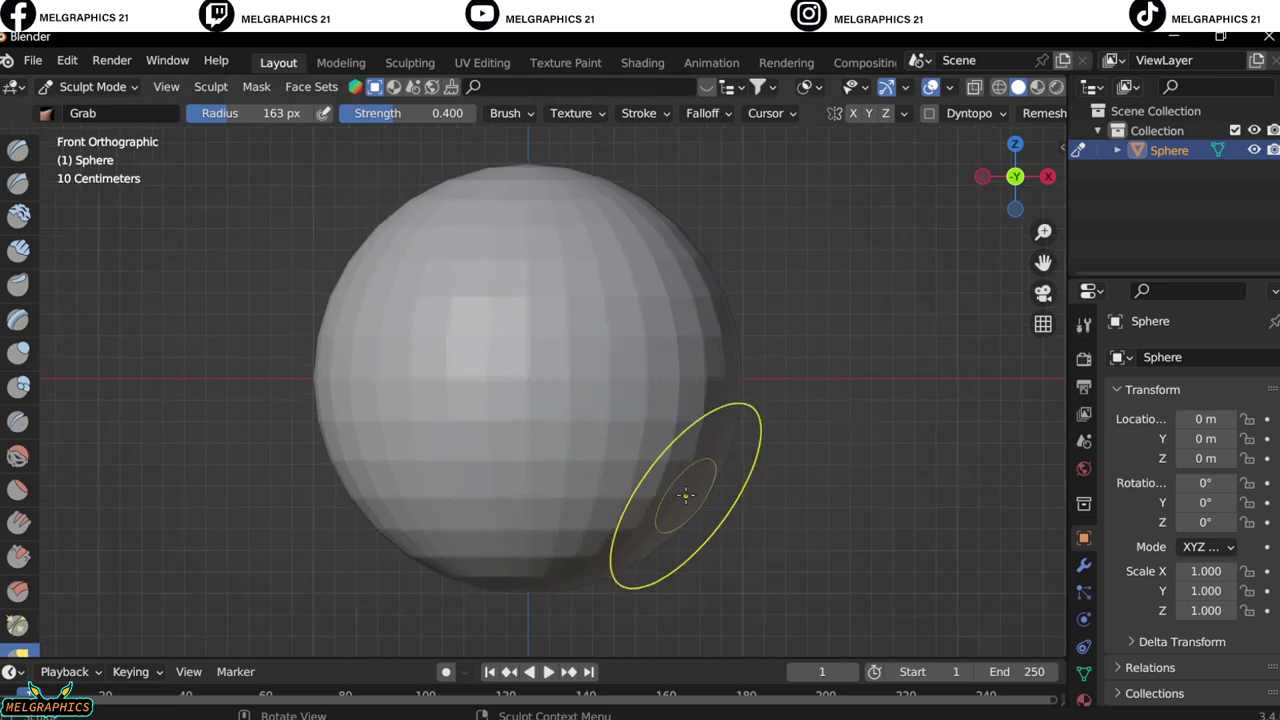
{"action": "scroll", "coordinate": [700, 512], "scroll_direction": "down", "scroll_amount": 1}
{"action": "left_click_drag", "start_coordinate": [681, 548], "coordinate": [700, 450]}
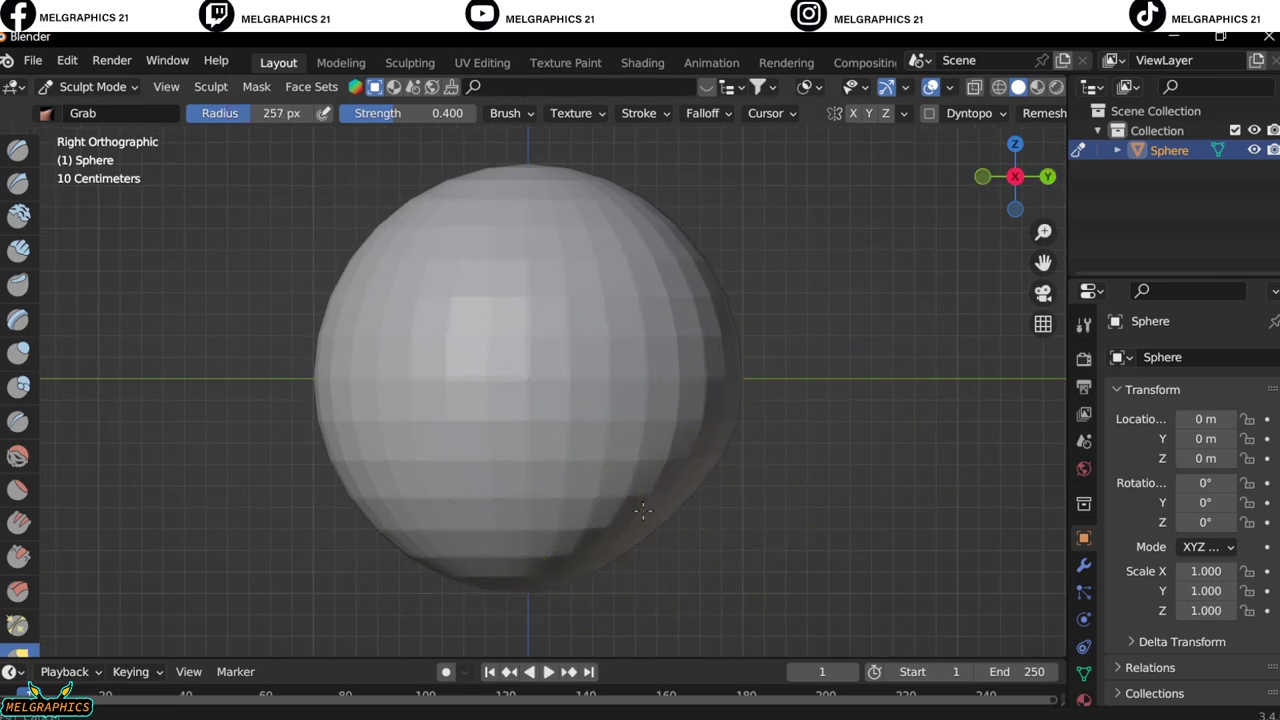
{"action": "key", "text": "f"}
{"action": "left_click", "coordinate": [514, 598]}
{"action": "left_click_drag", "start_coordinate": [381, 508], "coordinate": [376, 277]}
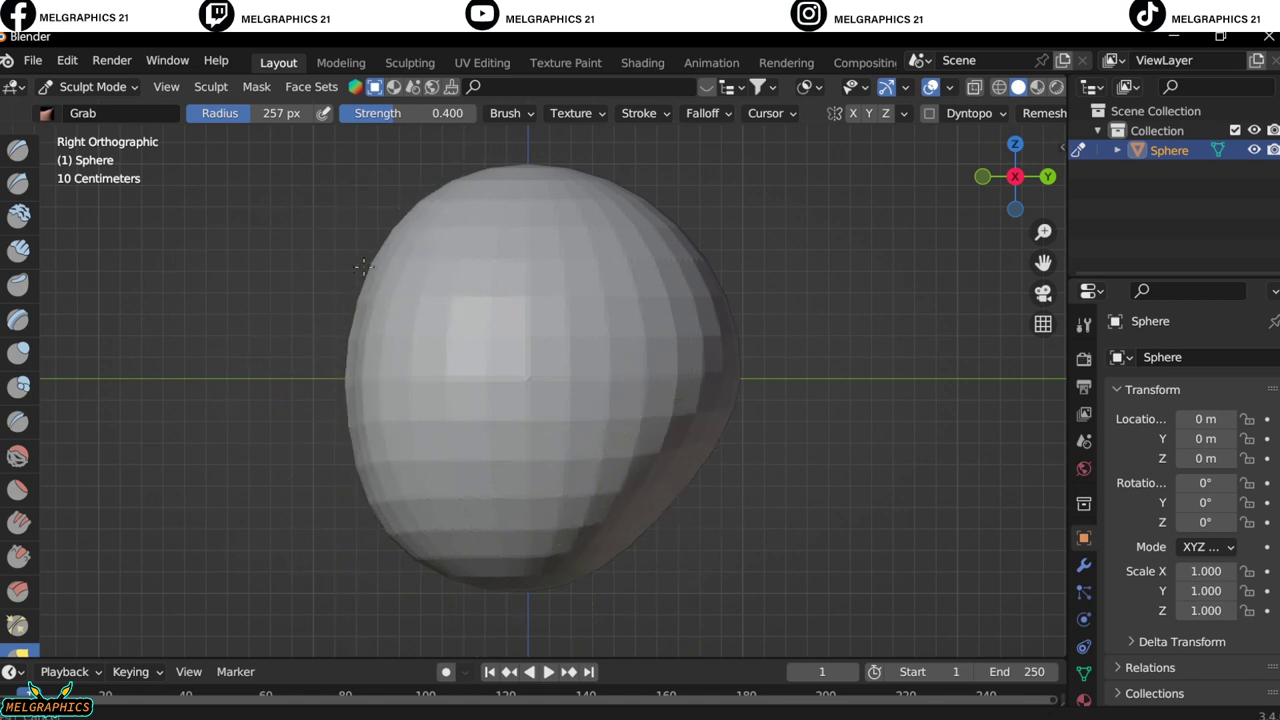
{"action": "left_click_drag", "start_coordinate": [420, 222], "coordinate": [586, 571]}
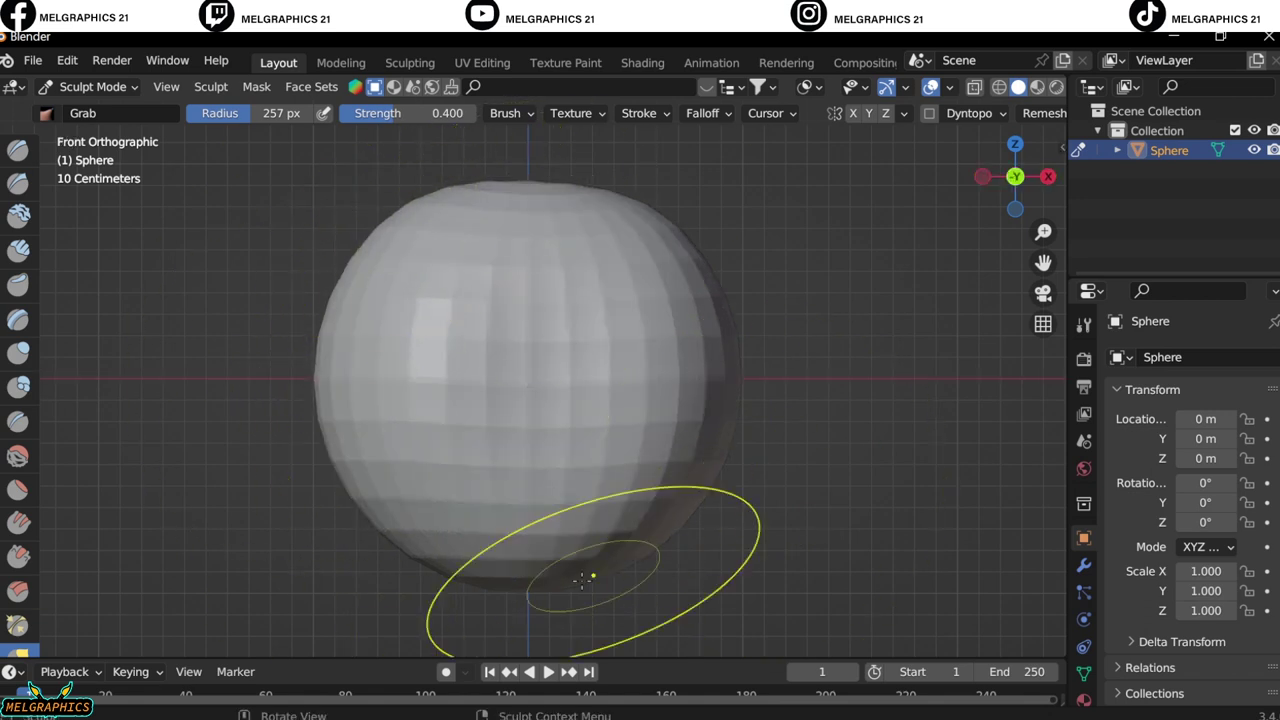
Use a 139 px Snake Hook brush to bulge out the lower-left of the head.
{"action": "left_click", "coordinate": [18, 617]}
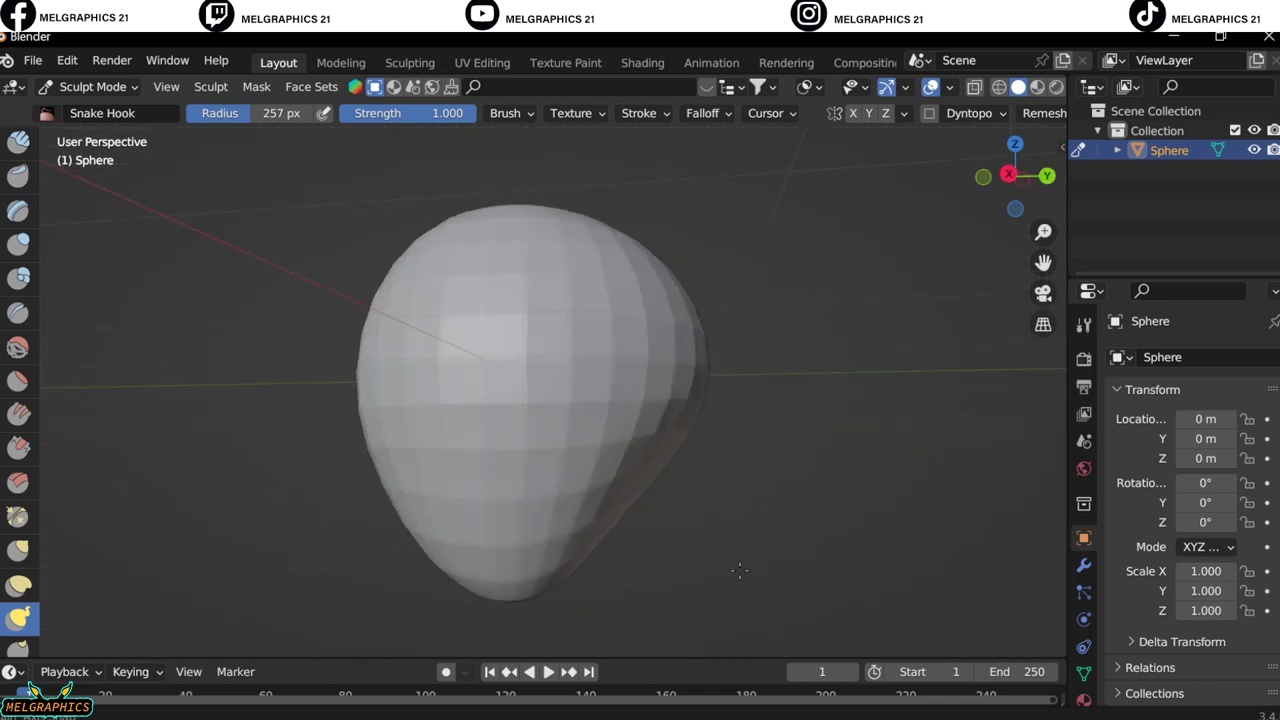
{"action": "middle_click_drag", "start_coordinate": [532, 572], "coordinate": [686, 543]}
{"action": "key", "text": "g"}
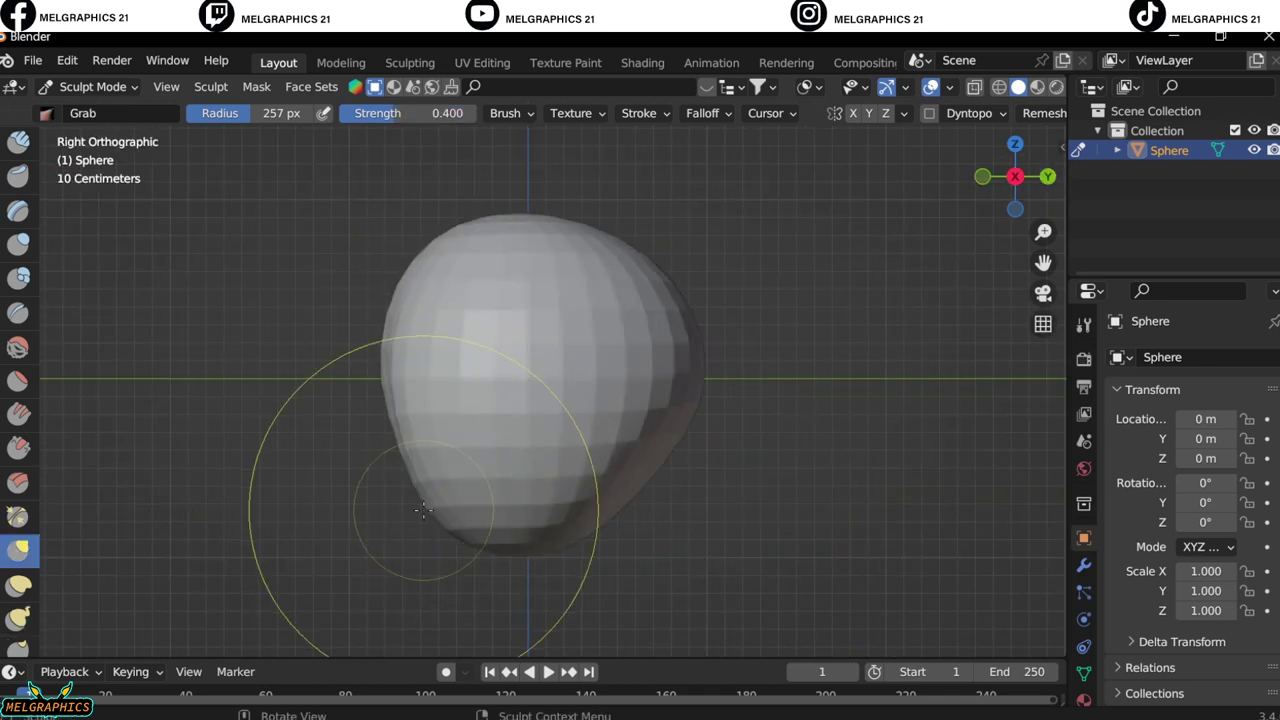
{"action": "key", "text": "k"}
{"action": "key", "text": "f"}
{"action": "left_click", "coordinate": [300, 586]}
{"action": "key", "text": "KP_1"}
{"action": "key", "text": "KP_3"}
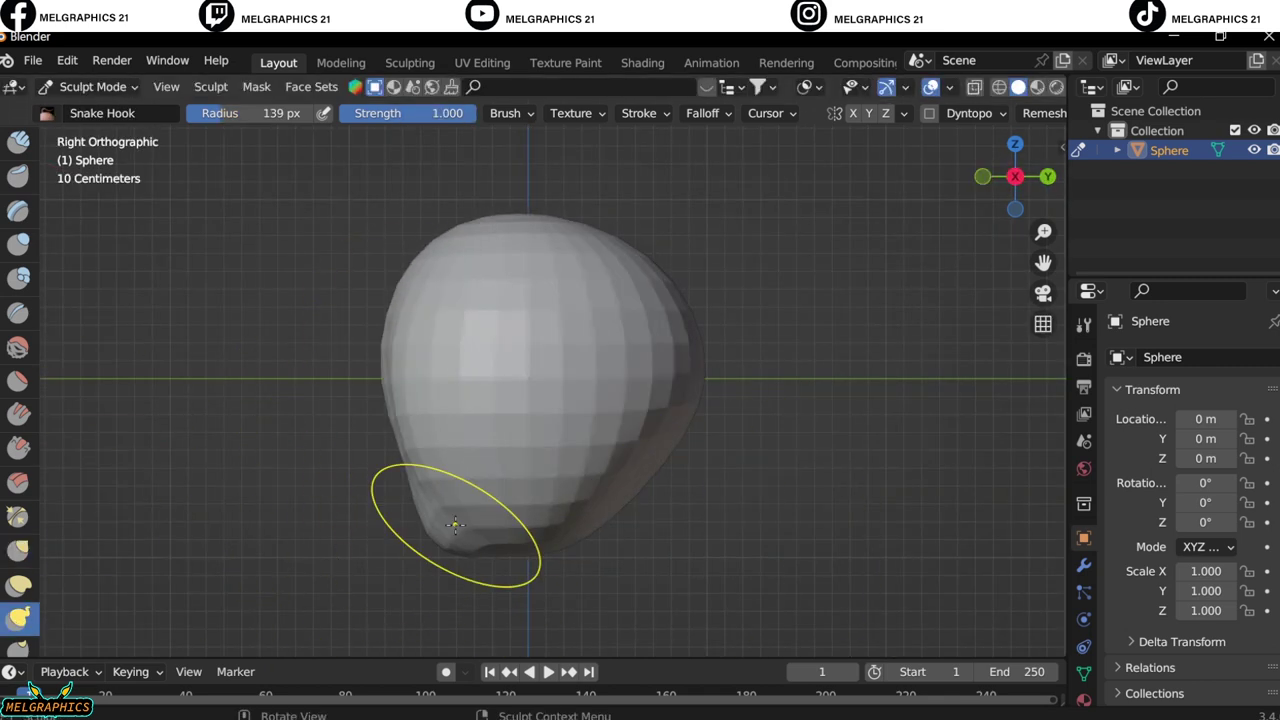
{"action": "left_click_drag", "start_coordinate": [457, 514], "coordinate": [455, 542]}
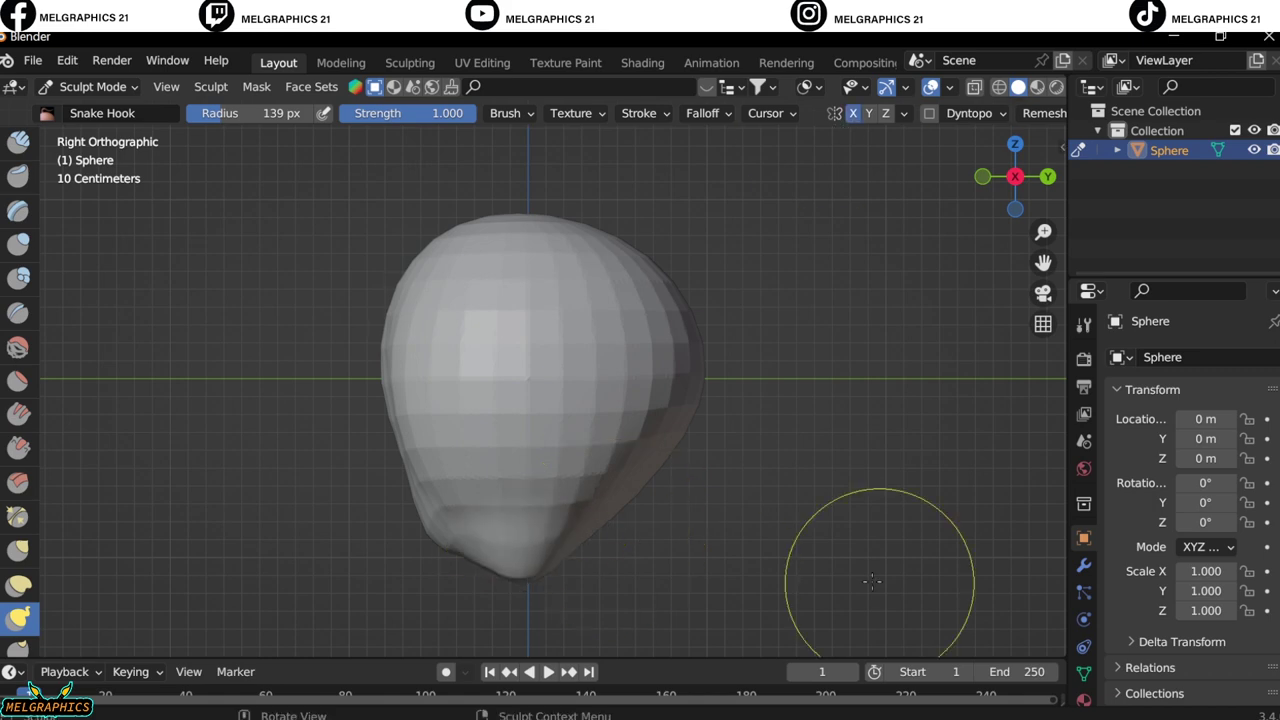
{"action": "key", "text": "KP_1"}
{"action": "scroll", "coordinate": [666, 543], "scroll_direction": "up", "scroll_amount": 2}
Grab the lower side of the head into shape, then check it from the side.
{"action": "key", "text": "g"}
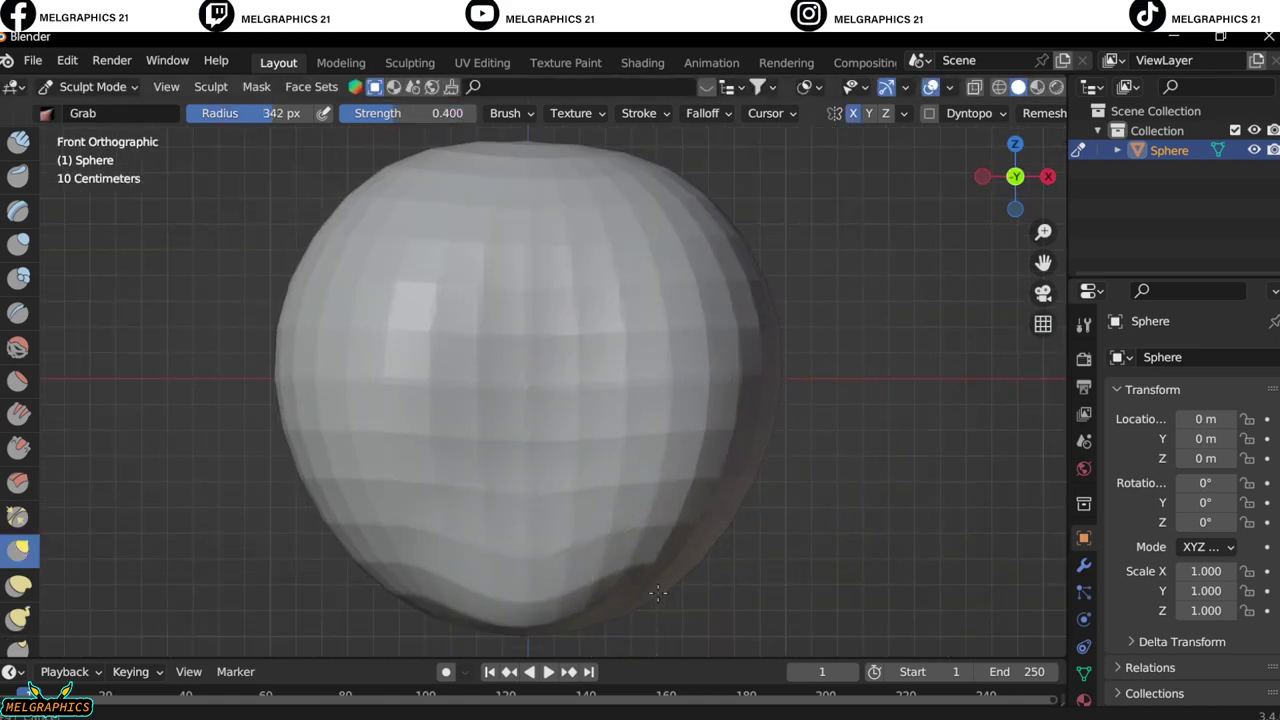
{"action": "left_click_drag", "start_coordinate": [750, 505], "coordinate": [757, 386]}
{"action": "middle_click_drag", "start_coordinate": [757, 386], "coordinate": [505, 407]}
{"action": "scroll", "coordinate": [505, 407], "scroll_direction": "down", "scroll_amount": 3}
{"action": "key", "text": "KP_3"}
{"action": "scroll", "coordinate": [505, 407], "scroll_direction": "up", "scroll_amount": 3}
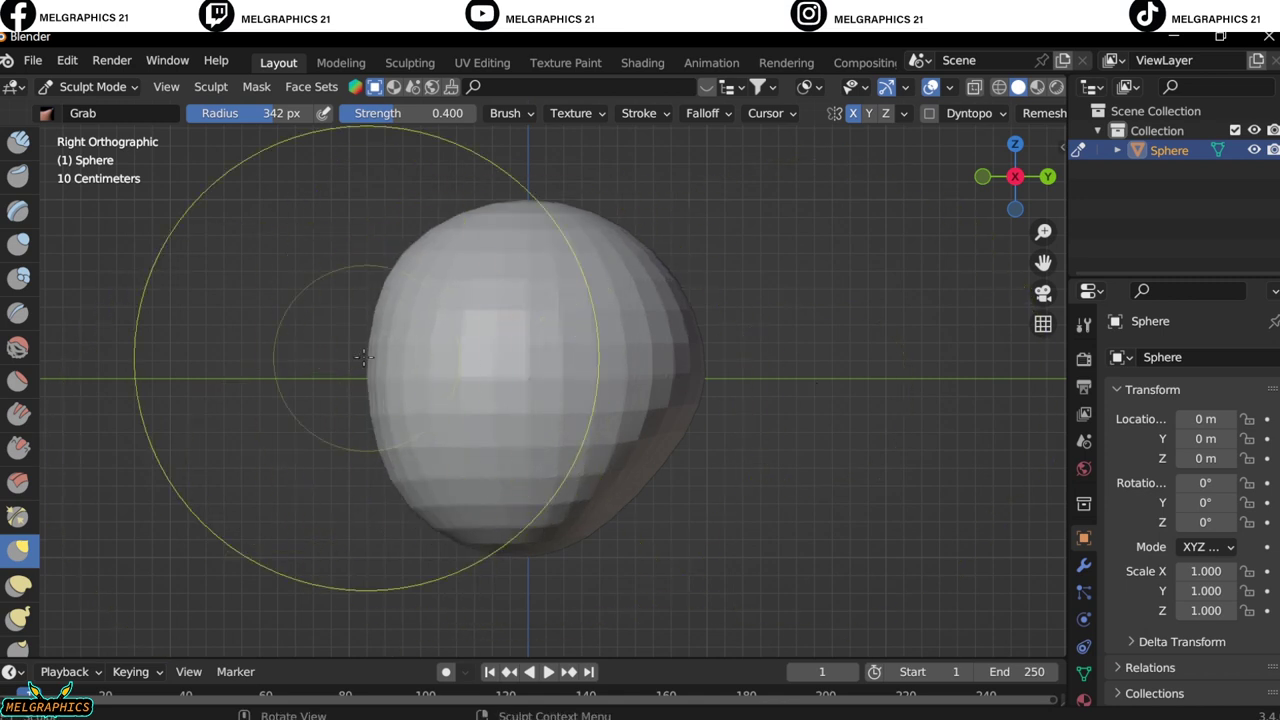
Resize the Snake Hook brush, undo the last deformation, and return to Grab.
{"action": "key", "text": "k"}
{"action": "key", "text": "f"}
{"action": "left_click", "coordinate": [418, 522]}
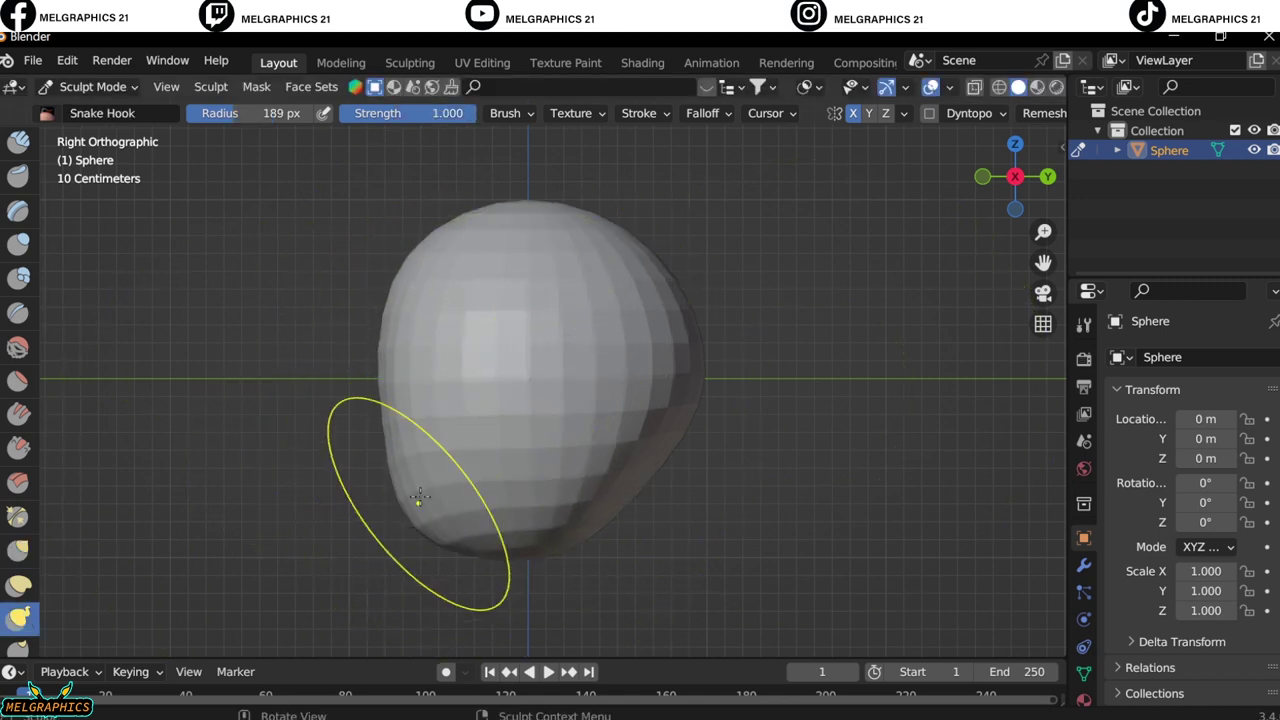
{"action": "key", "text": "KP_1"}
{"action": "key", "text": "ctrl+z"}
{"action": "key", "text": "g"}
{"action": "key", "text": "KP_3"}
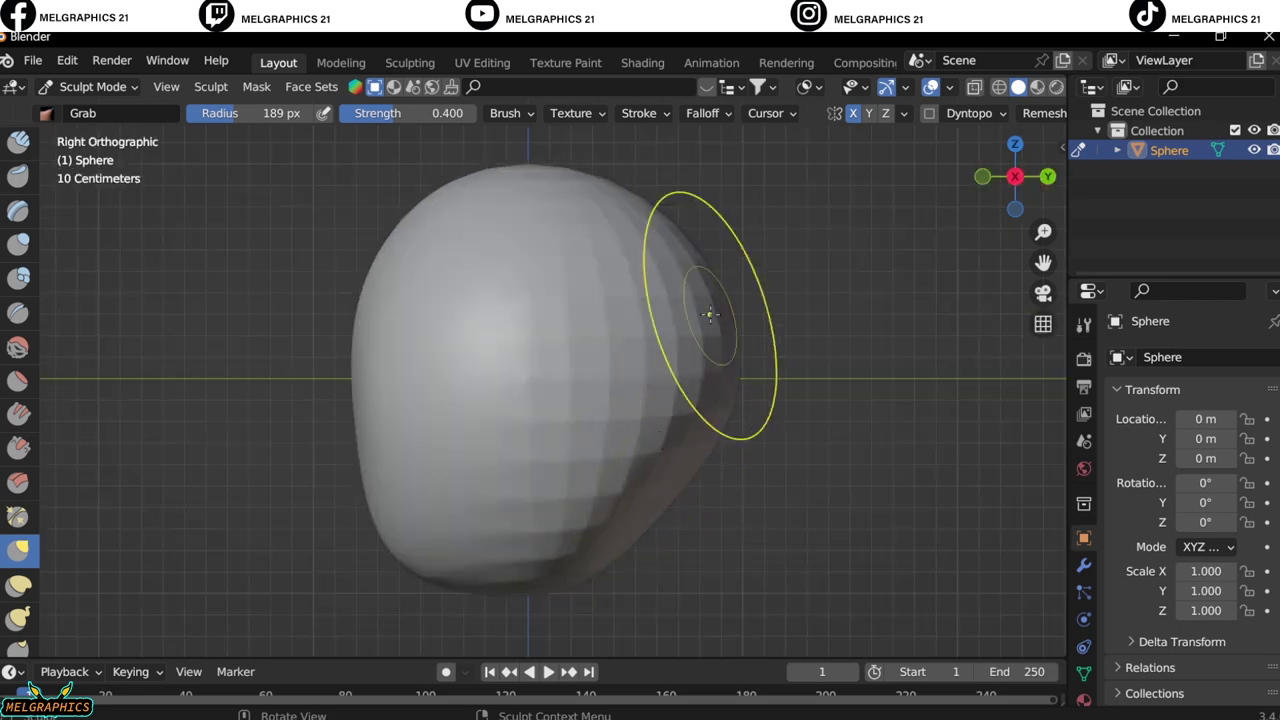
Taper the jaw and chin with Snake Hook, comparing front and side views.
{"action": "middle_click_drag", "start_coordinate": [571, 269], "coordinate": [480, 568]}
{"action": "key", "text": "KP_3"}
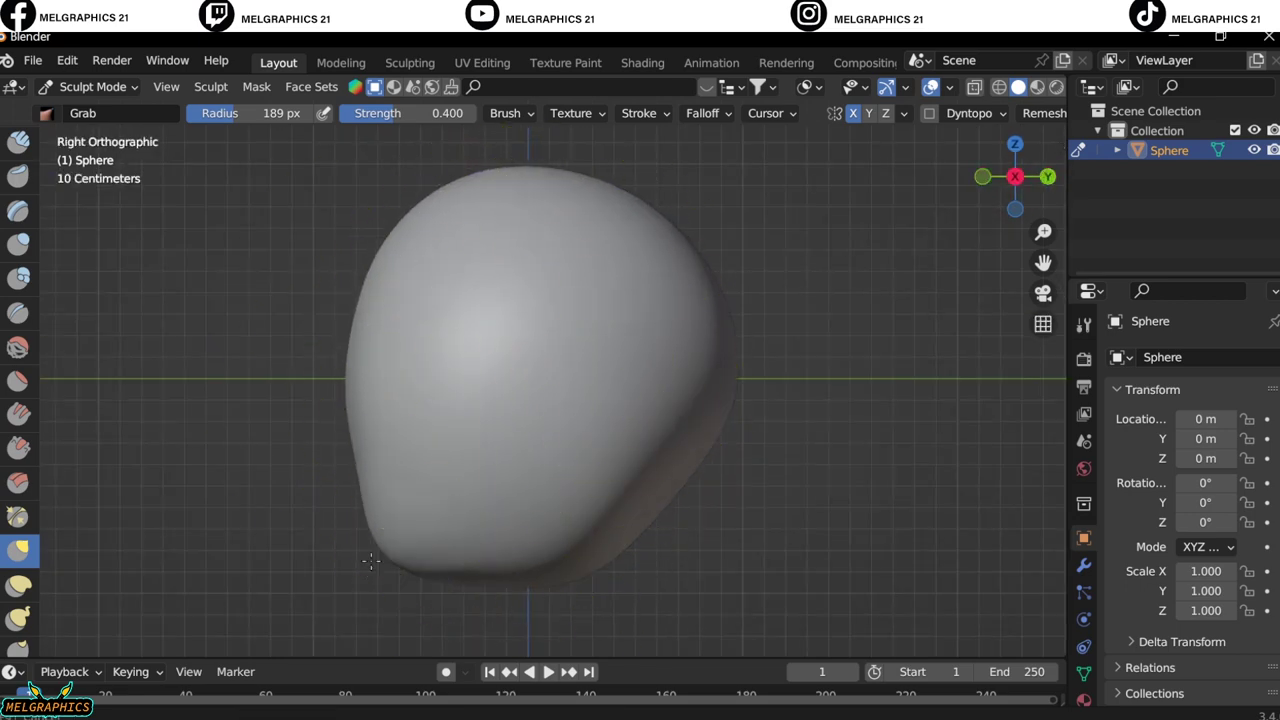
{"action": "key", "text": "KP_1"}
{"action": "key", "text": "KP_3"}
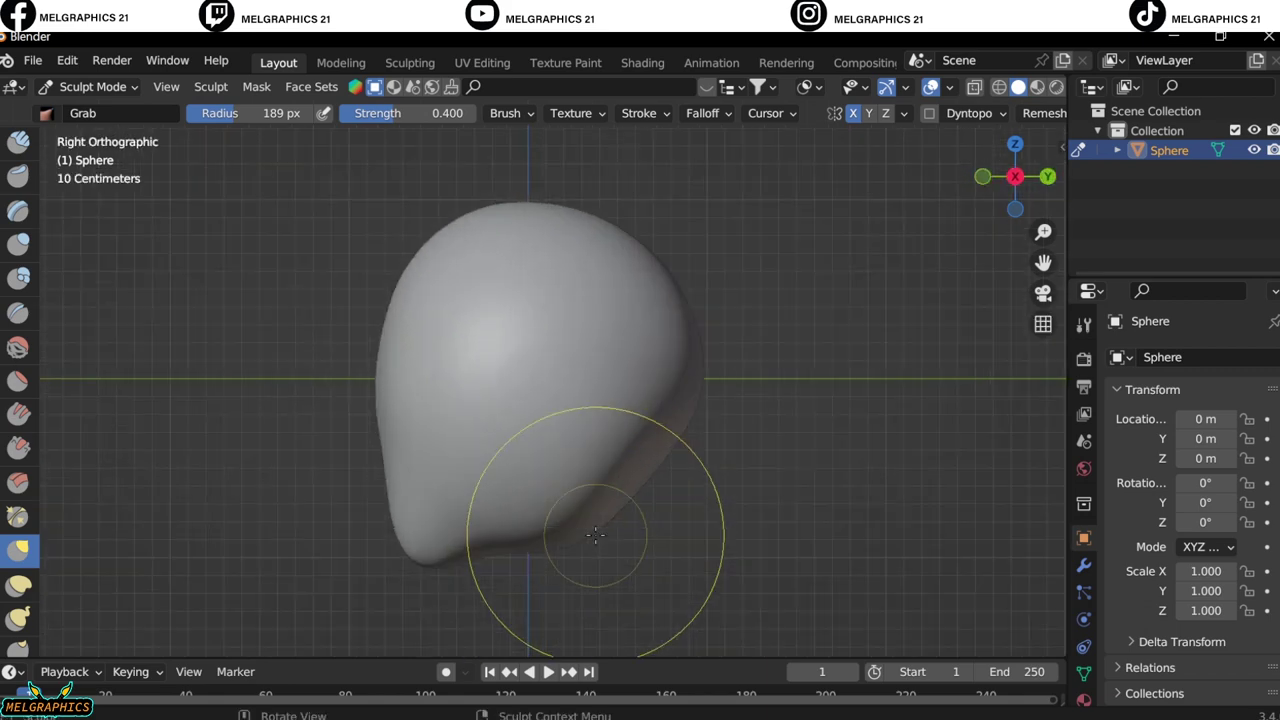
{"action": "left_click", "coordinate": [18, 617]}
{"action": "key", "text": "KP_1"}
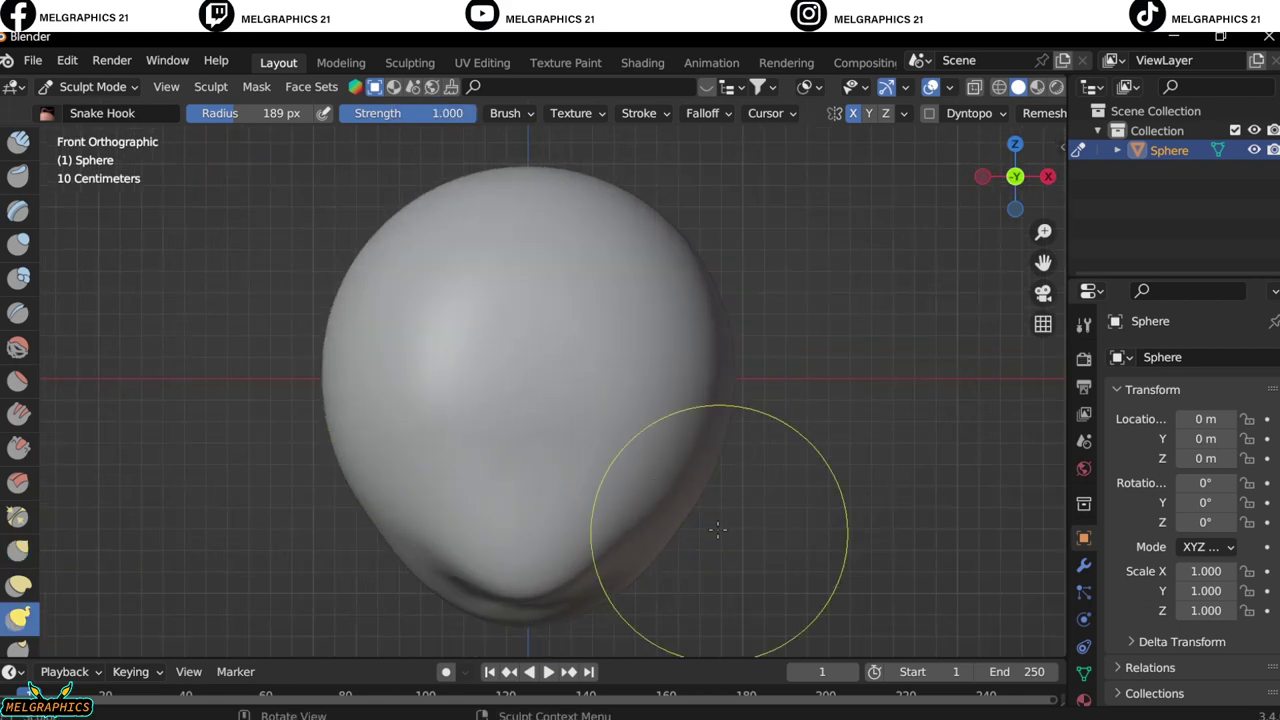
{"action": "middle_click_drag", "start_coordinate": [714, 528], "coordinate": [651, 480]}
{"action": "key", "text": "KP_1"}
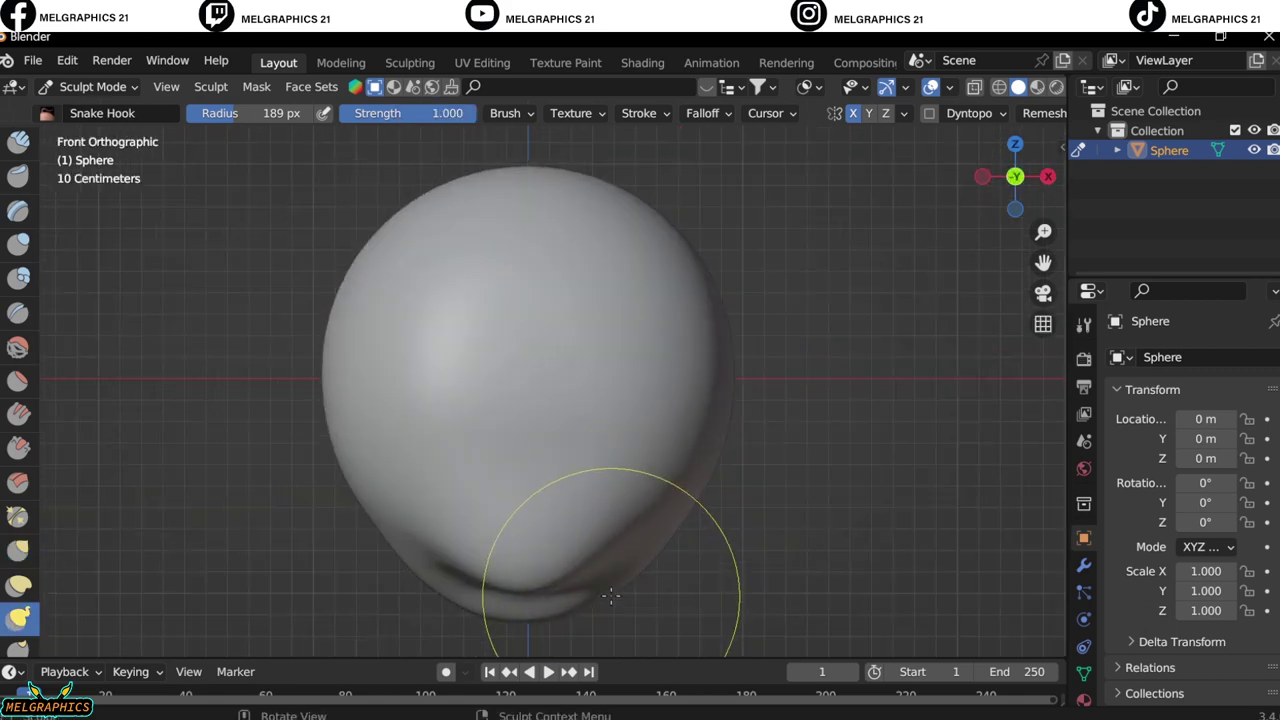
{"action": "middle_click_drag", "start_coordinate": [563, 600], "coordinate": [590, 500]}
{"action": "key", "text": "KP_1"}
{"action": "scroll", "coordinate": [586, 343], "scroll_direction": "up", "scroll_amount": 2}
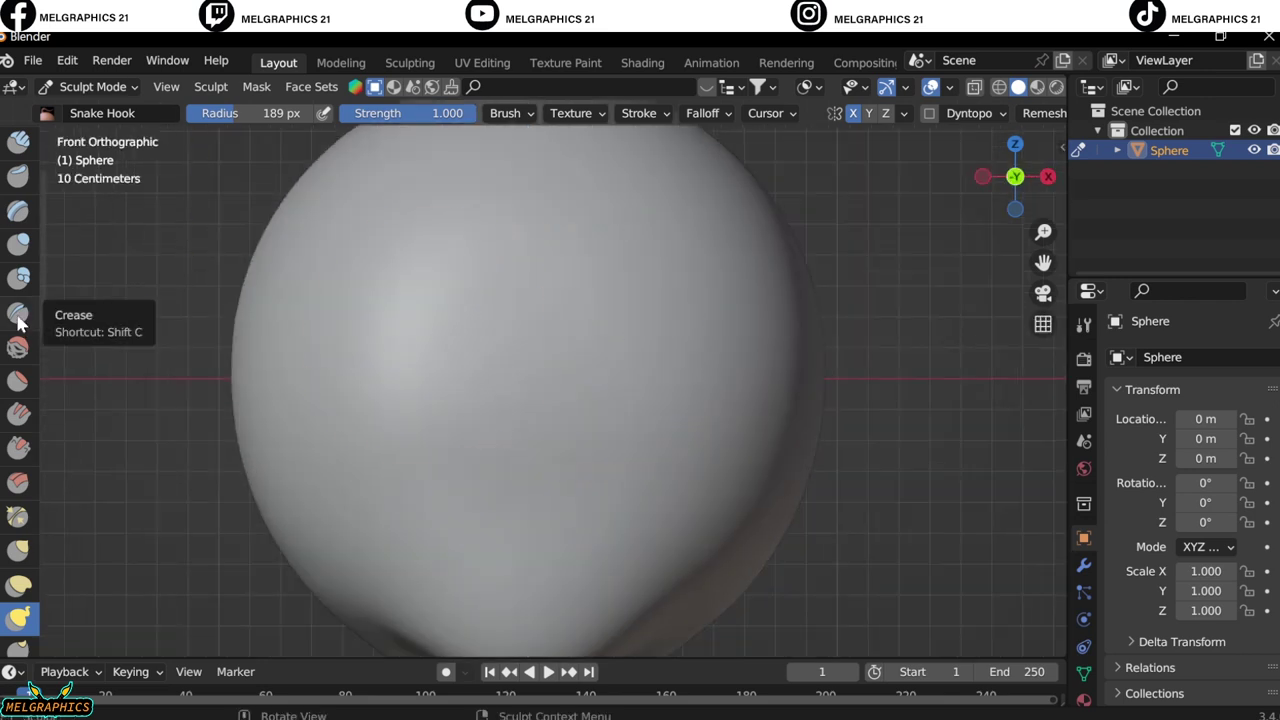
Carve mirrored eye sockets and a smiling mouth with the Draw Sharp brush.
{"action": "left_click", "coordinate": [18, 180]}
{"action": "mouse_move", "coordinate": [591, 308]}
{"action": "left_mouse_down"}
{"action": "mouse_move", "coordinate": [691, 309]}
{"action": "mouse_move", "coordinate": [666, 294]}
{"action": "left_mouse_up"}
{"action": "scroll", "coordinate": [657, 355], "scroll_direction": "down", "scroll_amount": 2}
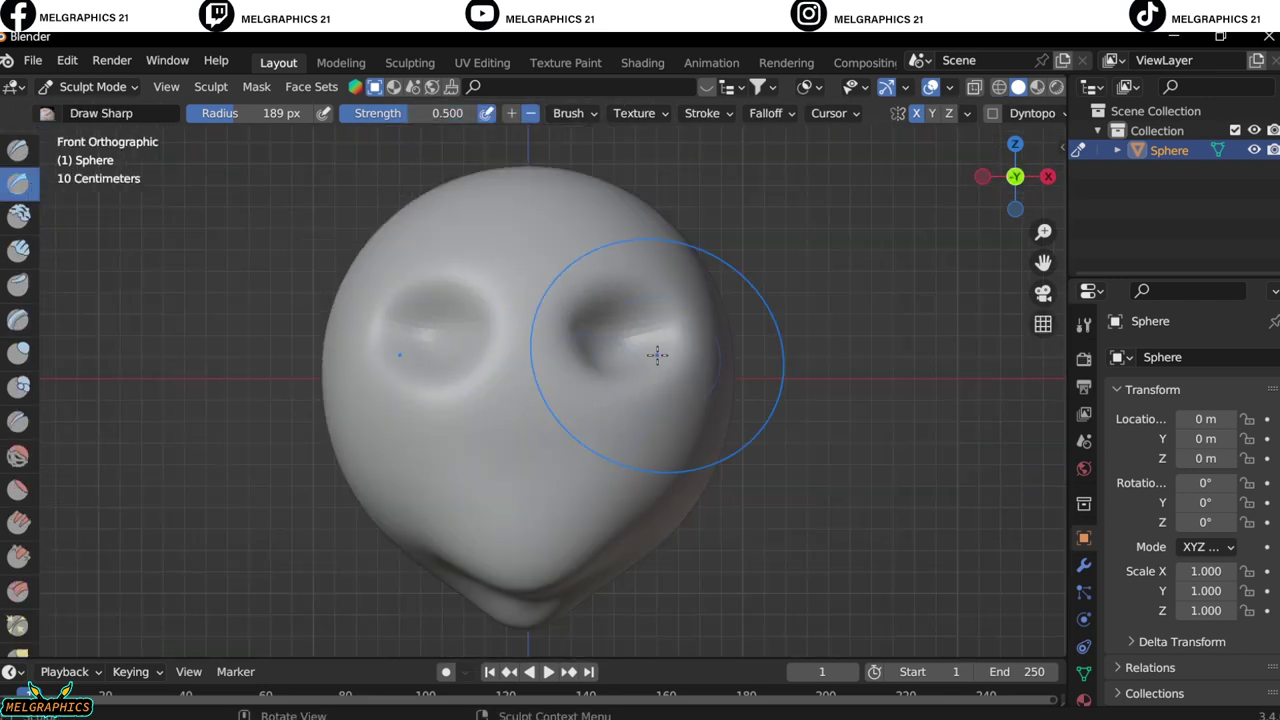
{"action": "scroll", "coordinate": [471, 500], "scroll_direction": "up", "scroll_amount": 2}
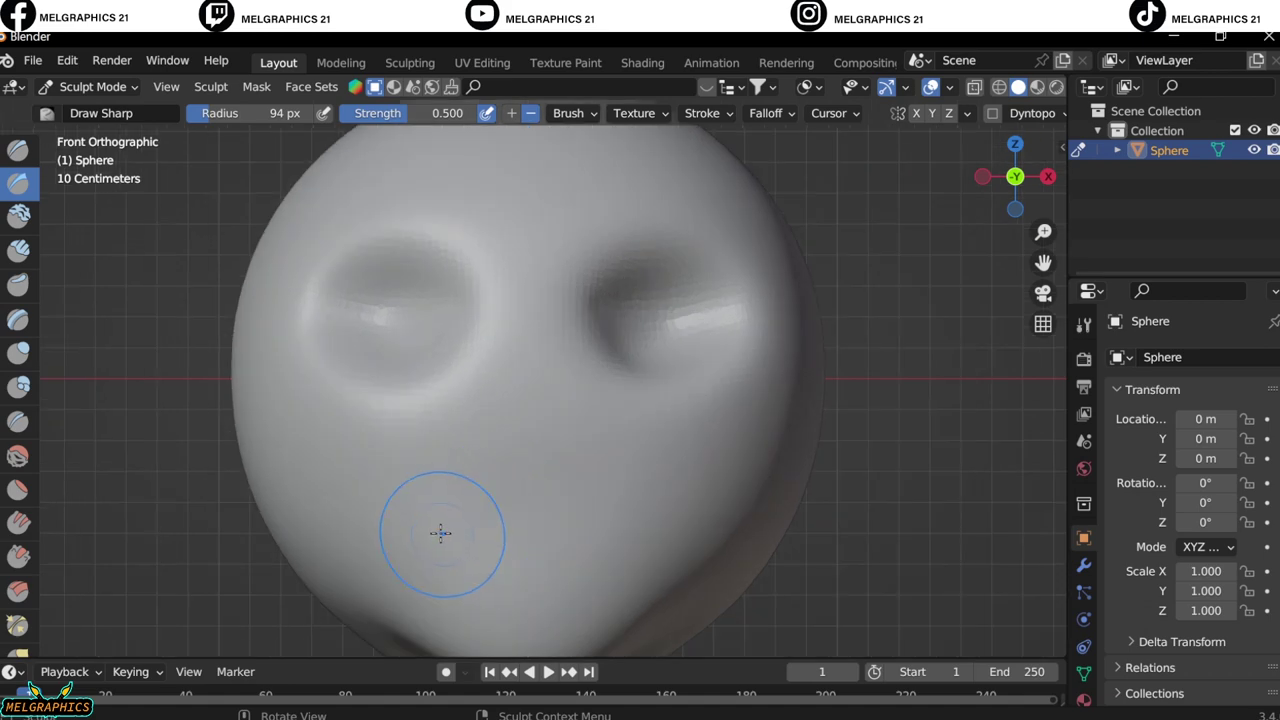
{"action": "left_click_drag", "start_coordinate": [435, 520], "coordinate": [585, 553]}
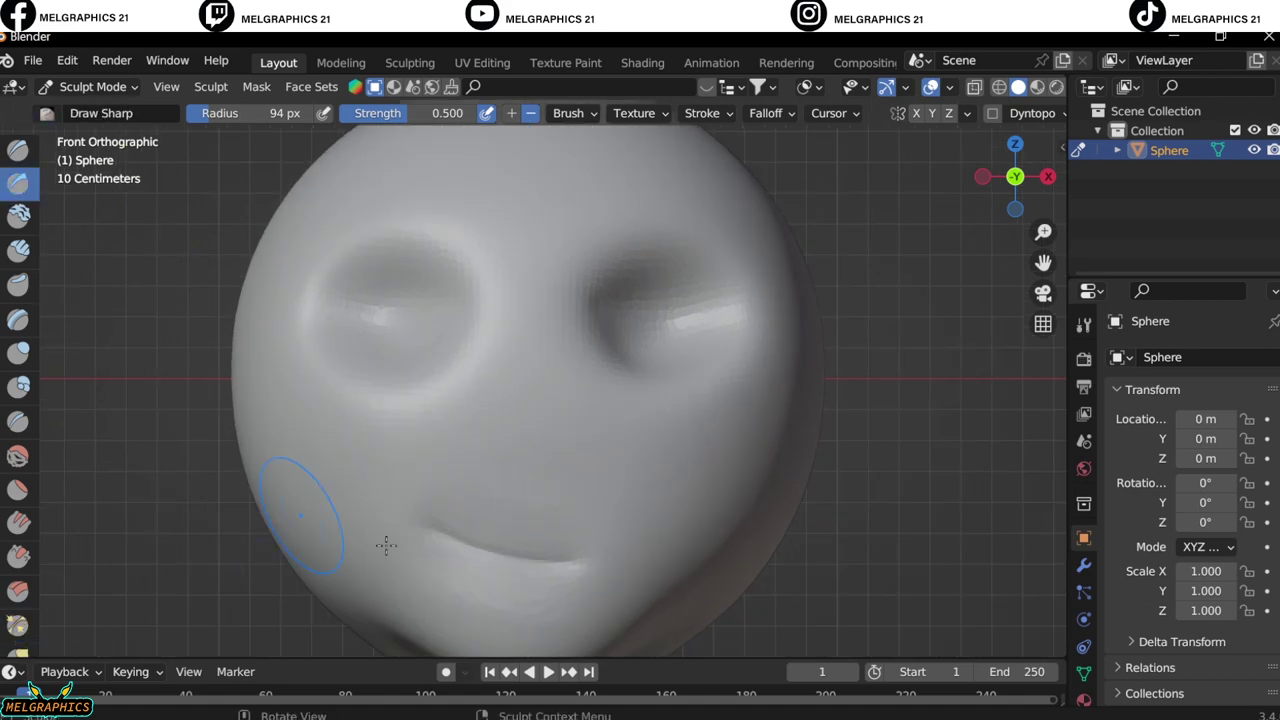
Refine with the Draw brush at 253 px, then 145 px, and exit to Object Mode.
{"action": "key", "text": "f"}
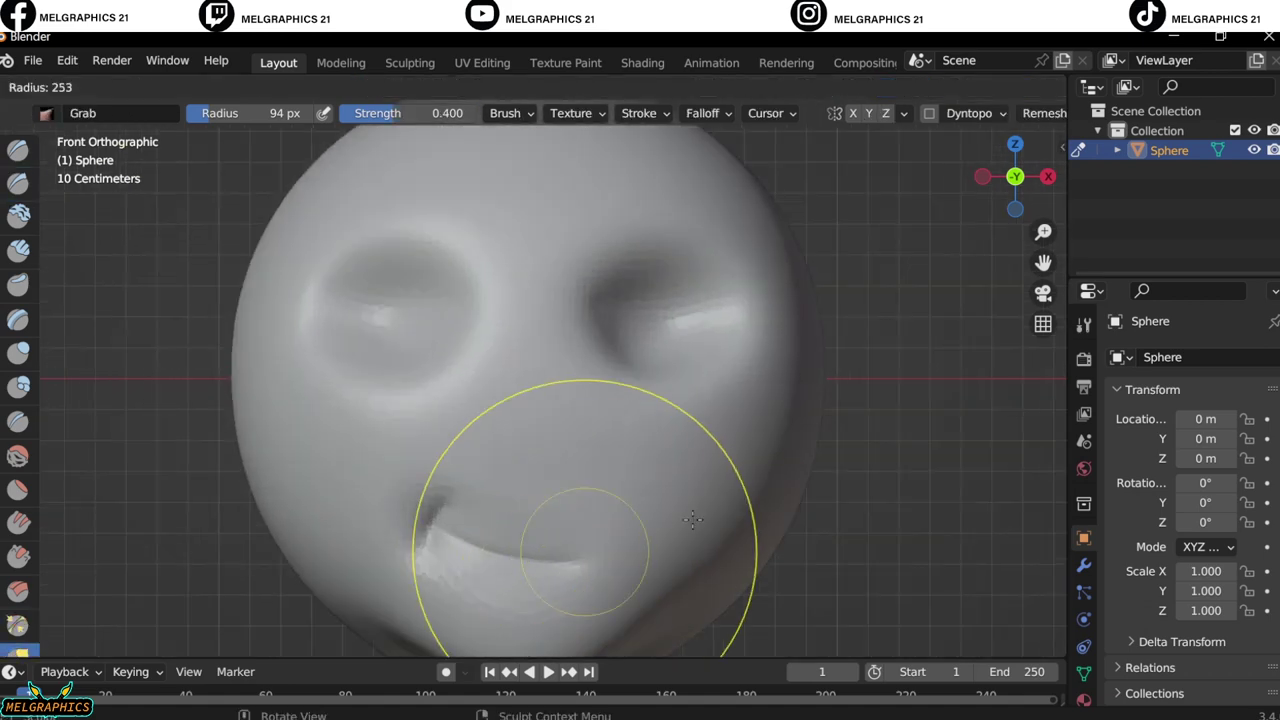
{"action": "middle_click_drag", "start_coordinate": [550, 520], "coordinate": [620, 480]}
{"action": "key", "text": "KP_1"}
{"action": "key", "text": "x"}
{"action": "key", "text": "f"}
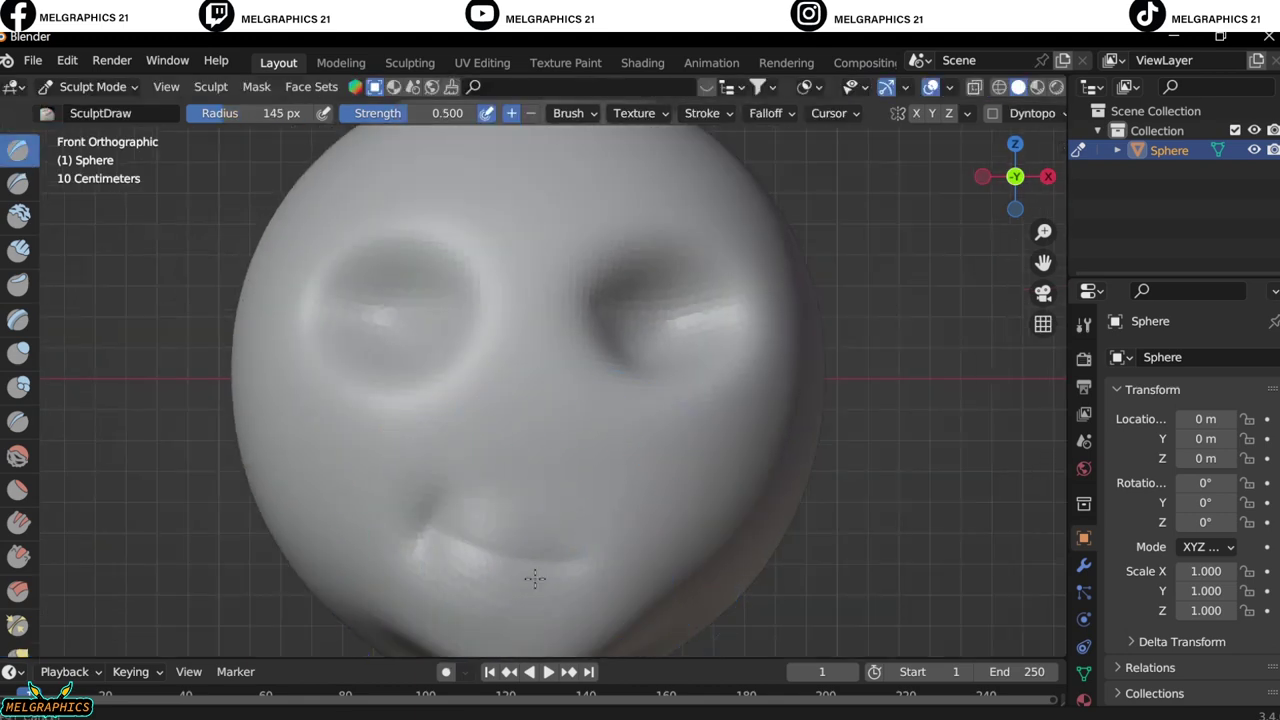
{"action": "left_click", "coordinate": [557, 580]}
{"action": "middle_click_drag", "start_coordinate": [557, 580], "coordinate": [566, 519]}
{"action": "key", "text": "KP_1"}
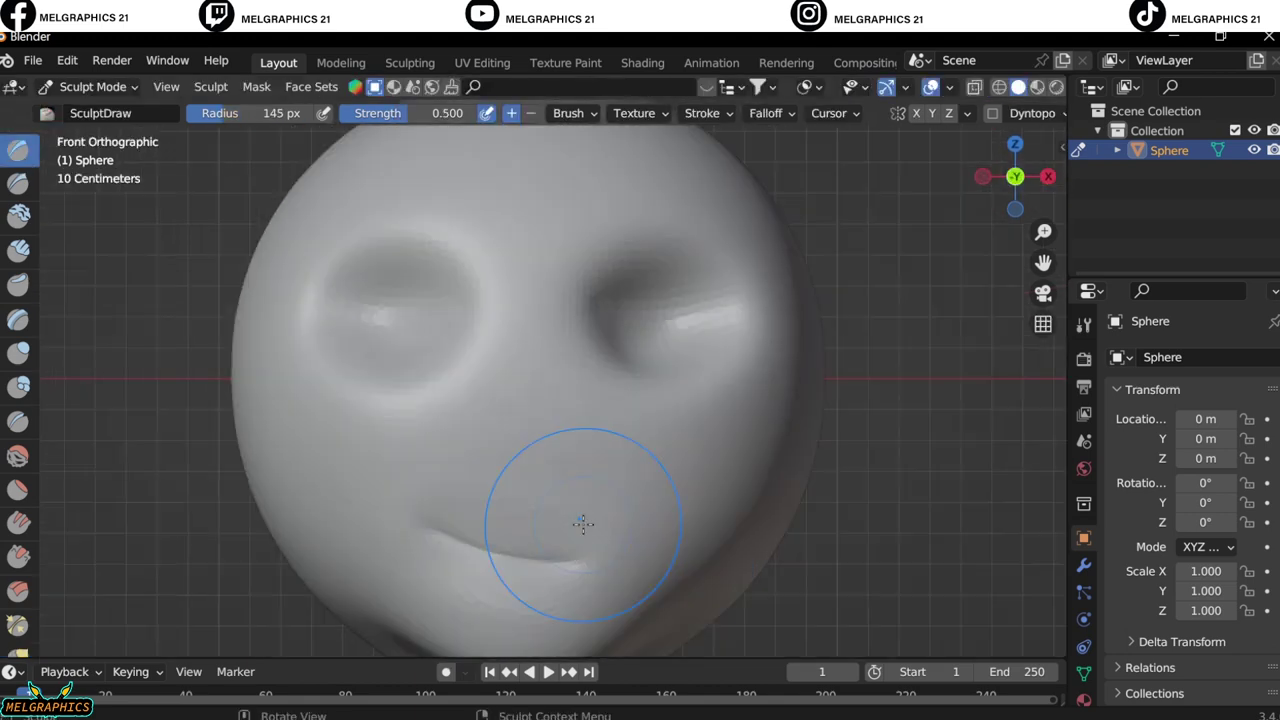
{"action": "scroll", "coordinate": [573, 480], "scroll_direction": "down", "scroll_amount": 3}
{"action": "key", "text": "ctrl+Tab"}
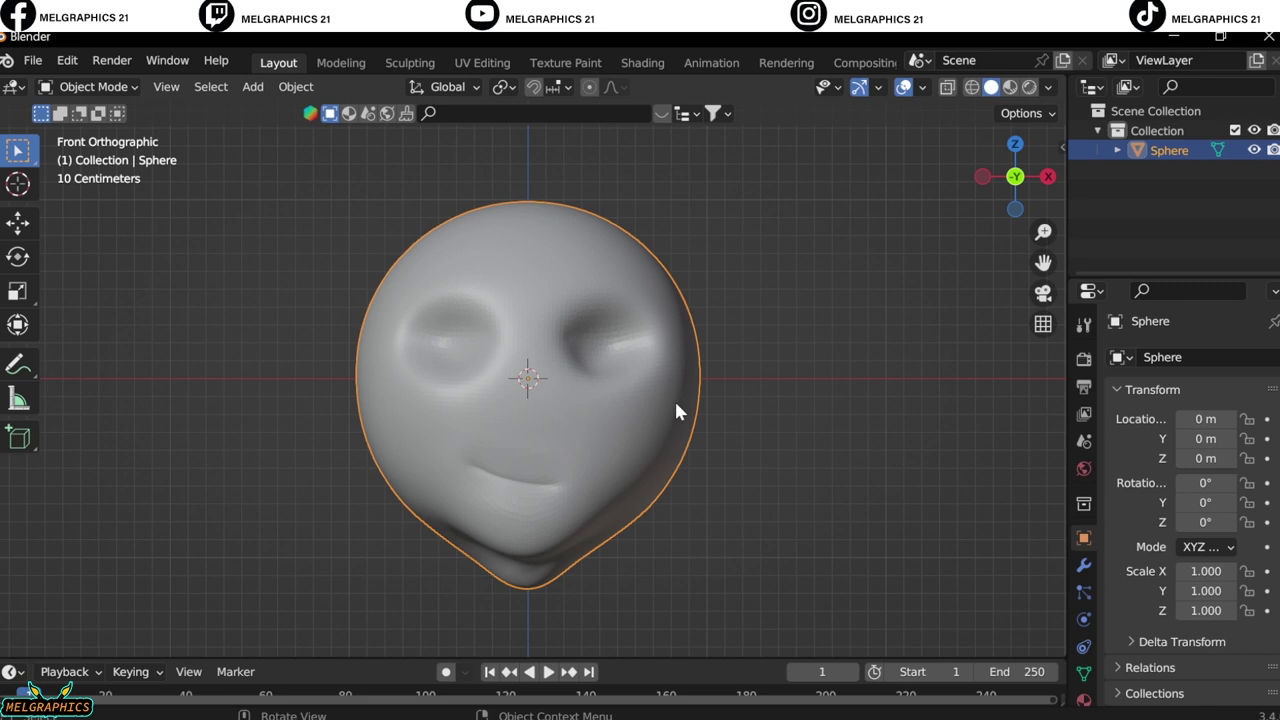
Add a small UV Sphere and place it on the front of the face as the nose.
{"action": "scroll", "coordinate": [594, 486], "scroll_direction": "up", "scroll_amount": 3}
{"action": "key", "text": "shift+a"}
{"action": "left_click", "coordinate": [686, 386]}
{"action": "key", "text": "s"}
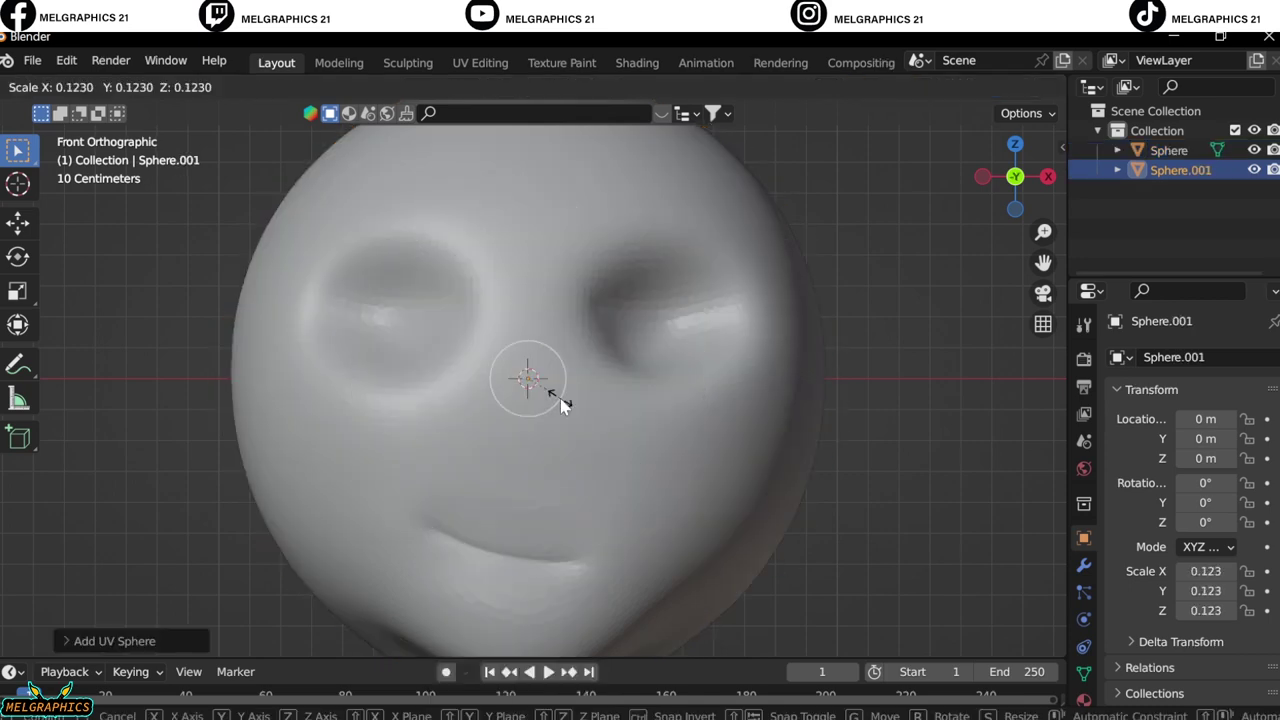
{"action": "key", "text": "g"}
{"action": "key", "text": "z"}
{"action": "left_click", "coordinate": [571, 457]}
{"action": "key", "text": "KP_3"}
{"action": "key", "text": "g"}
{"action": "key", "text": "y"}
{"action": "left_click", "coordinate": [360, 449]}
{"action": "key", "text": "KP_1"}
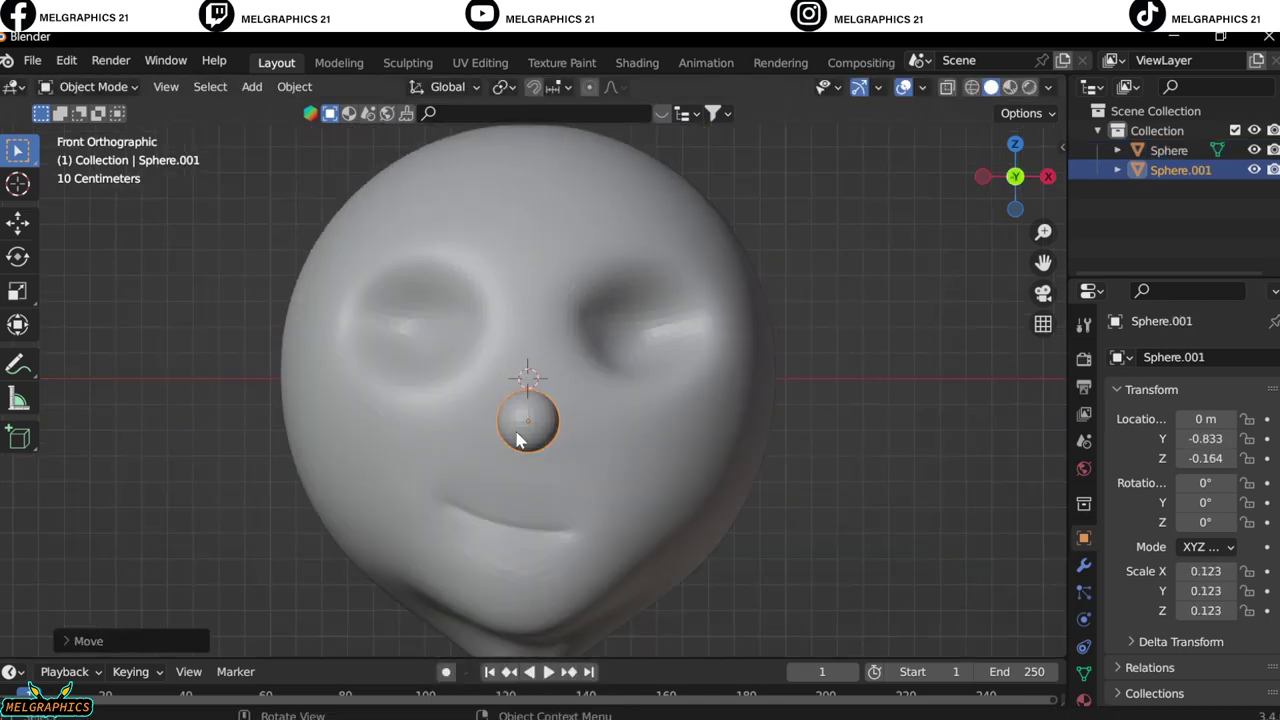
Sculpt the nose sphere, pulling its tip downward with the Snake Hook brush.
{"action": "key", "text": "ctrl+Tab"}
{"action": "scroll", "coordinate": [519, 441], "scroll_direction": "up", "scroll_amount": 3}
{"action": "middle_click_drag", "start_coordinate": [586, 457], "coordinate": [187, 404]}
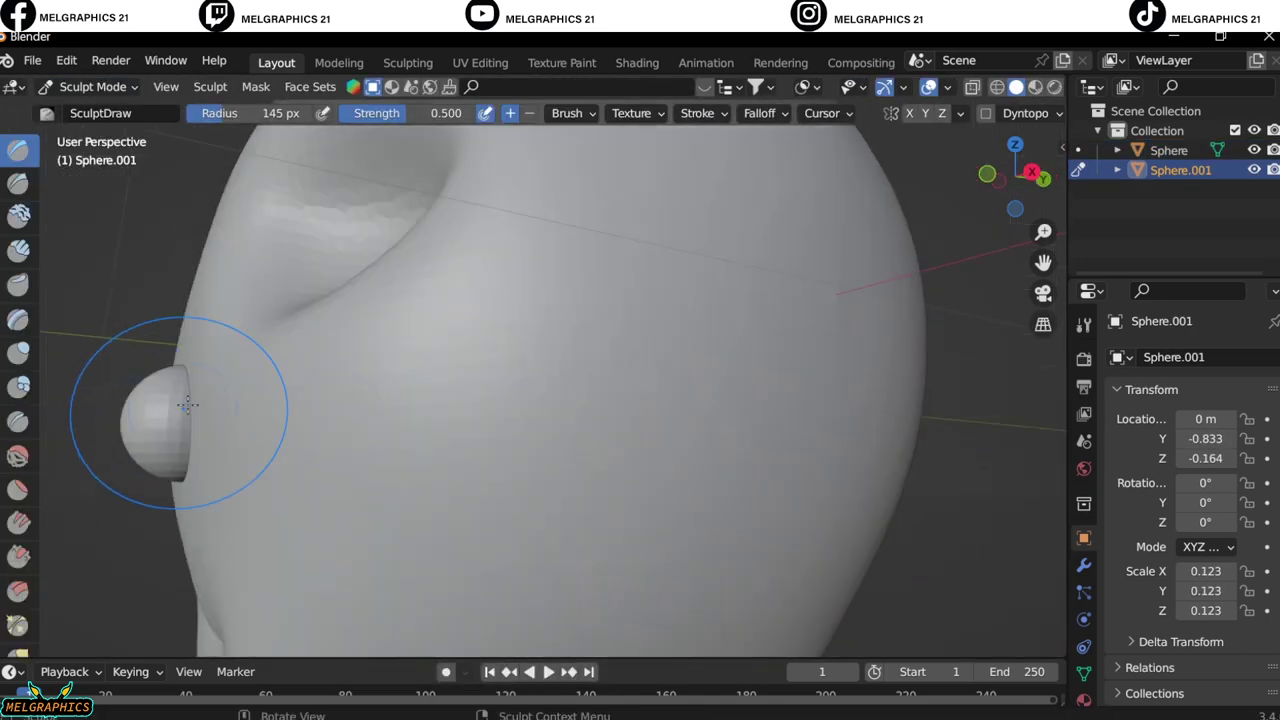
{"action": "key", "text": "g"}
{"action": "key", "text": "KP_1"}
{"action": "key", "text": "KP_3"}
{"action": "key", "text": "KP_1"}
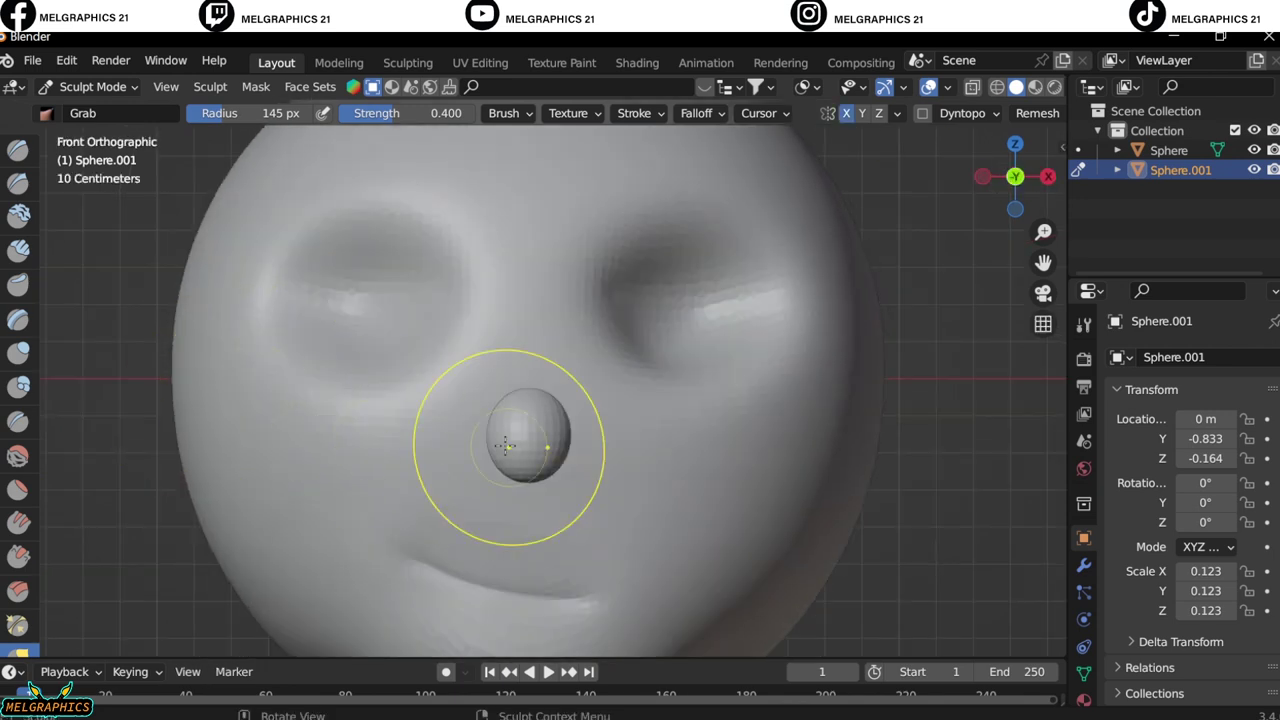
{"action": "scroll", "coordinate": [18, 400], "scroll_direction": "down", "scroll_amount": 3}
{"action": "left_click", "coordinate": [18, 650]}
{"action": "key", "text": "k"}
{"action": "scroll", "coordinate": [528, 460], "scroll_direction": "up", "scroll_amount": 2}
{"action": "left_click_drag", "start_coordinate": [540, 500], "coordinate": [522, 560]}
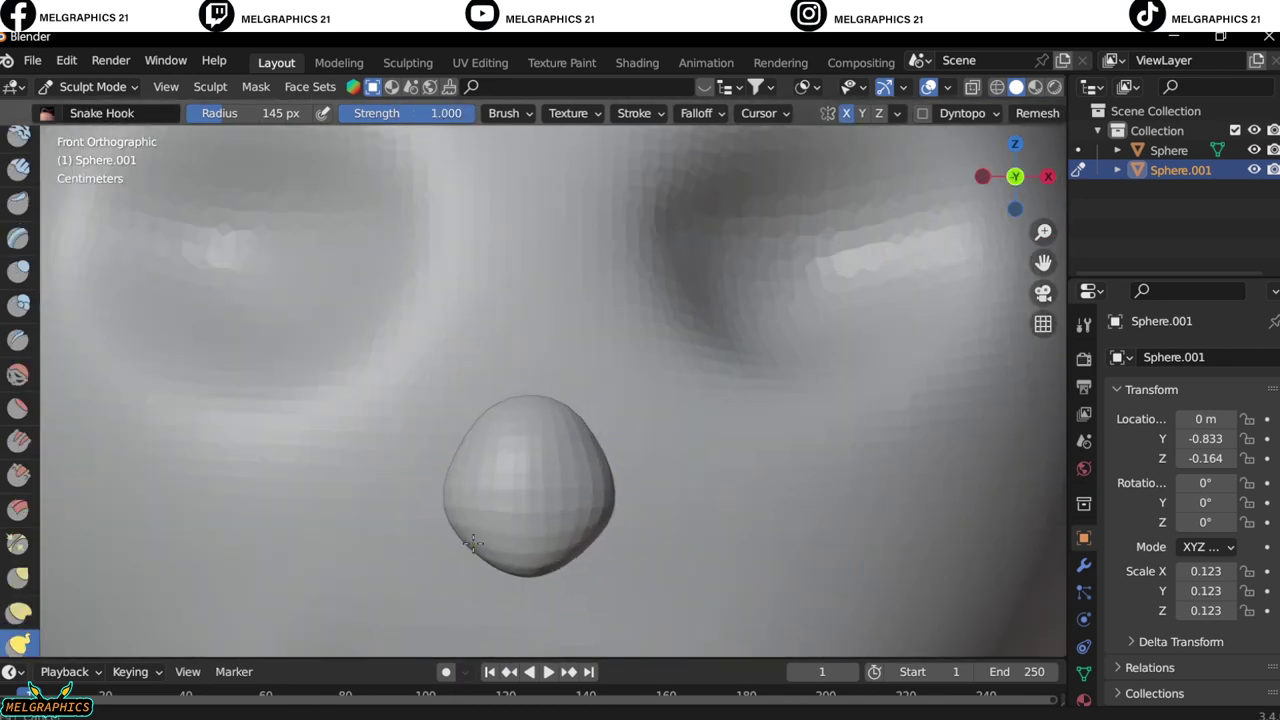
Inflate the nose and widen its base with the Draw Sharp brush.
{"action": "key", "text": "i"}
{"action": "scroll", "coordinate": [522, 516], "scroll_direction": "down", "scroll_amount": 4}
{"action": "mouse_move", "coordinate": [522, 516]}
{"action": "middle_mouse_down"}
{"action": "mouse_move", "coordinate": [643, 514]}
{"action": "mouse_move", "coordinate": [525, 452]}
{"action": "middle_mouse_up"}
{"action": "key", "text": "g"}
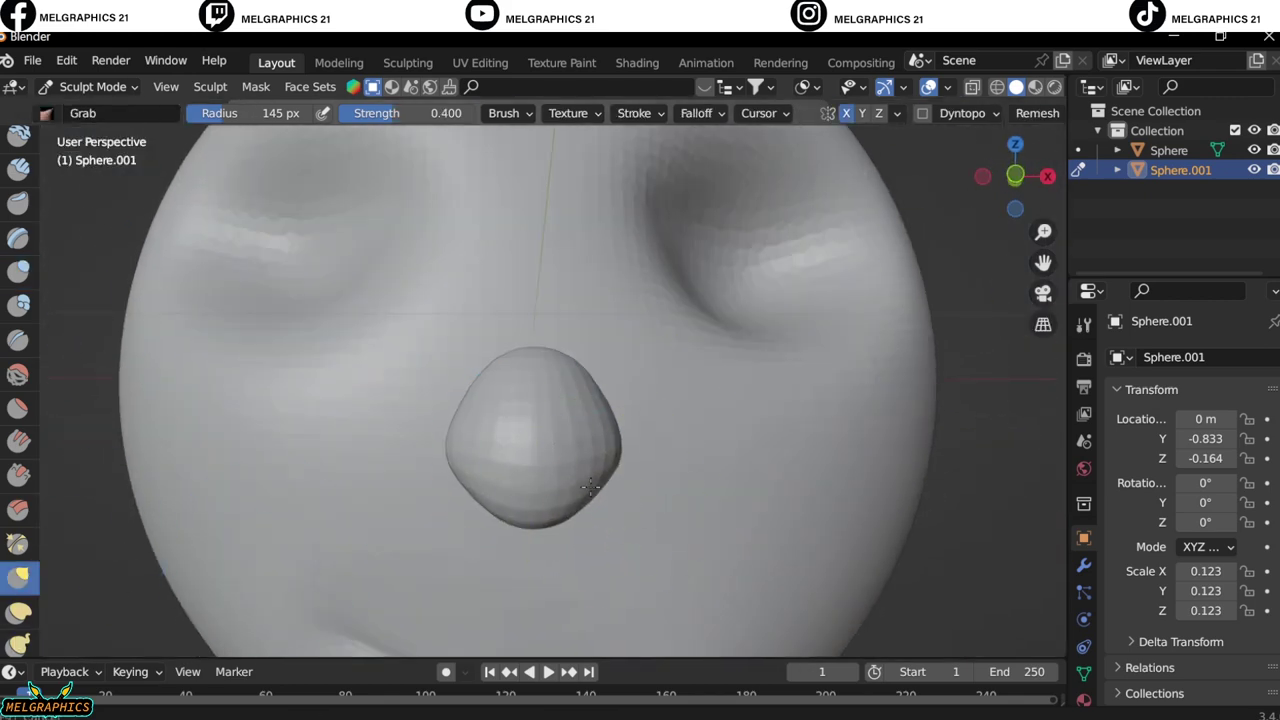
{"action": "middle_click_drag", "start_coordinate": [590, 487], "coordinate": [86, 286]}
{"action": "left_click", "coordinate": [18, 183]}
{"action": "mouse_move", "coordinate": [549, 213]}
{"action": "middle_mouse_down", "text": "alt"}
{"action": "mouse_move", "coordinate": [531, 423]}
{"action": "mouse_move", "coordinate": [337, 449]}
{"action": "mouse_move", "coordinate": [524, 558]}
{"action": "middle_mouse_up", "text": "alt"}
Tug the nose tip into its final triangular shape and return to Object Mode.
{"action": "key", "text": "g"}
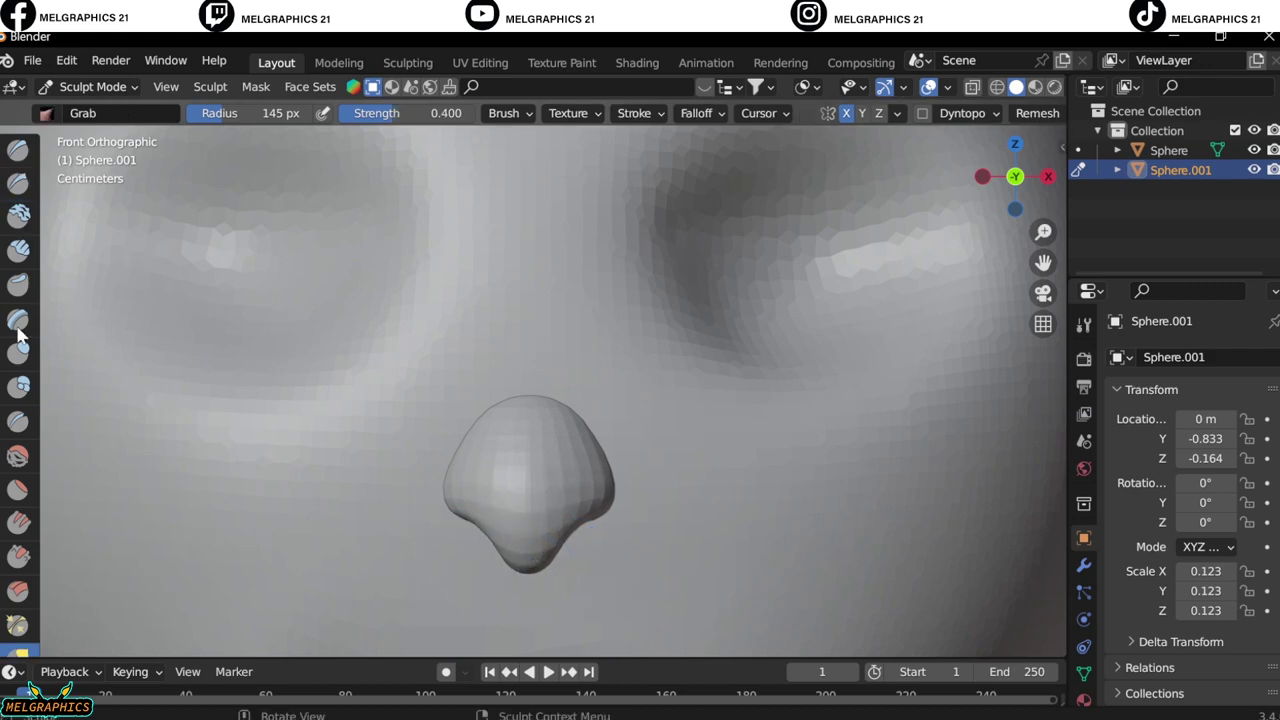
{"action": "left_click", "coordinate": [18, 386]}
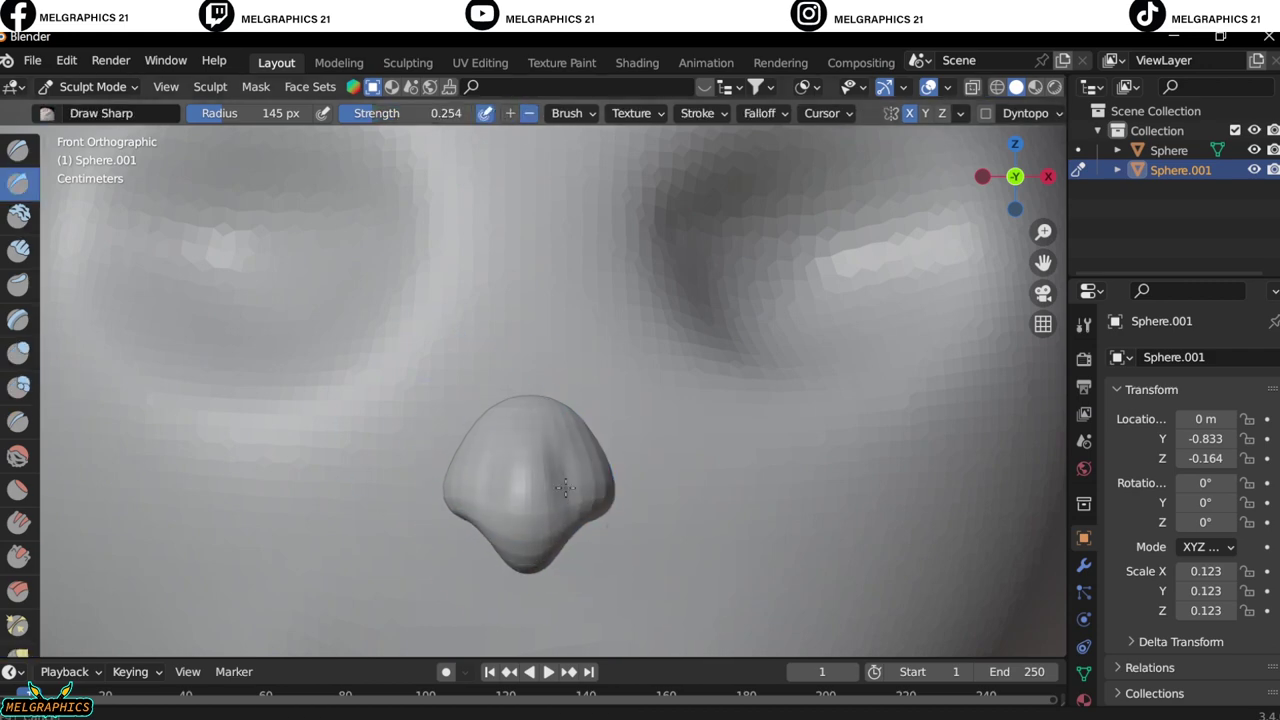
{"action": "mouse_move", "coordinate": [565, 487]}
{"action": "middle_mouse_down"}
{"action": "mouse_move", "coordinate": [491, 403]}
{"action": "mouse_move", "coordinate": [451, 423]}
{"action": "middle_mouse_up"}
{"action": "key", "text": "g"}
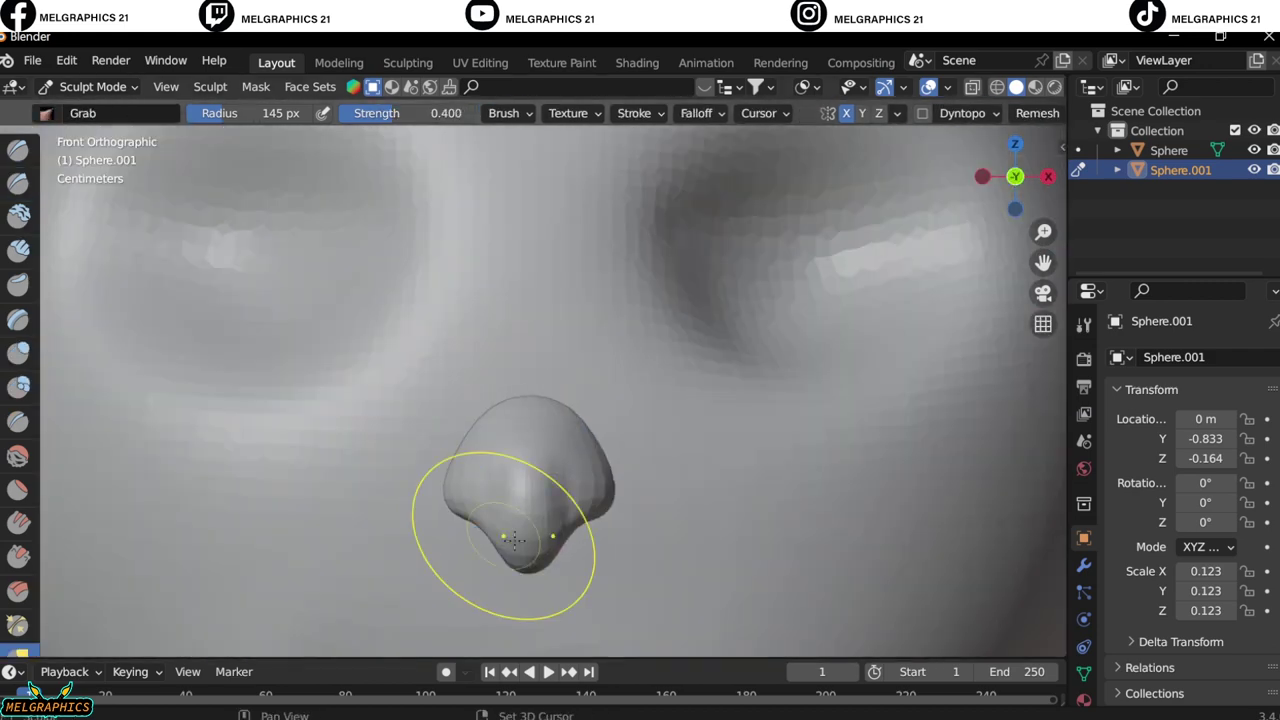
{"action": "mouse_move", "coordinate": [540, 500]}
{"action": "middle_mouse_down"}
{"action": "mouse_move", "coordinate": [417, 443]}
{"action": "mouse_move", "coordinate": [114, 128]}
{"action": "middle_mouse_up"}
{"action": "scroll", "coordinate": [114, 128], "scroll_direction": "down", "scroll_amount": 5}
{"action": "key", "text": "ctrl+Tab"}
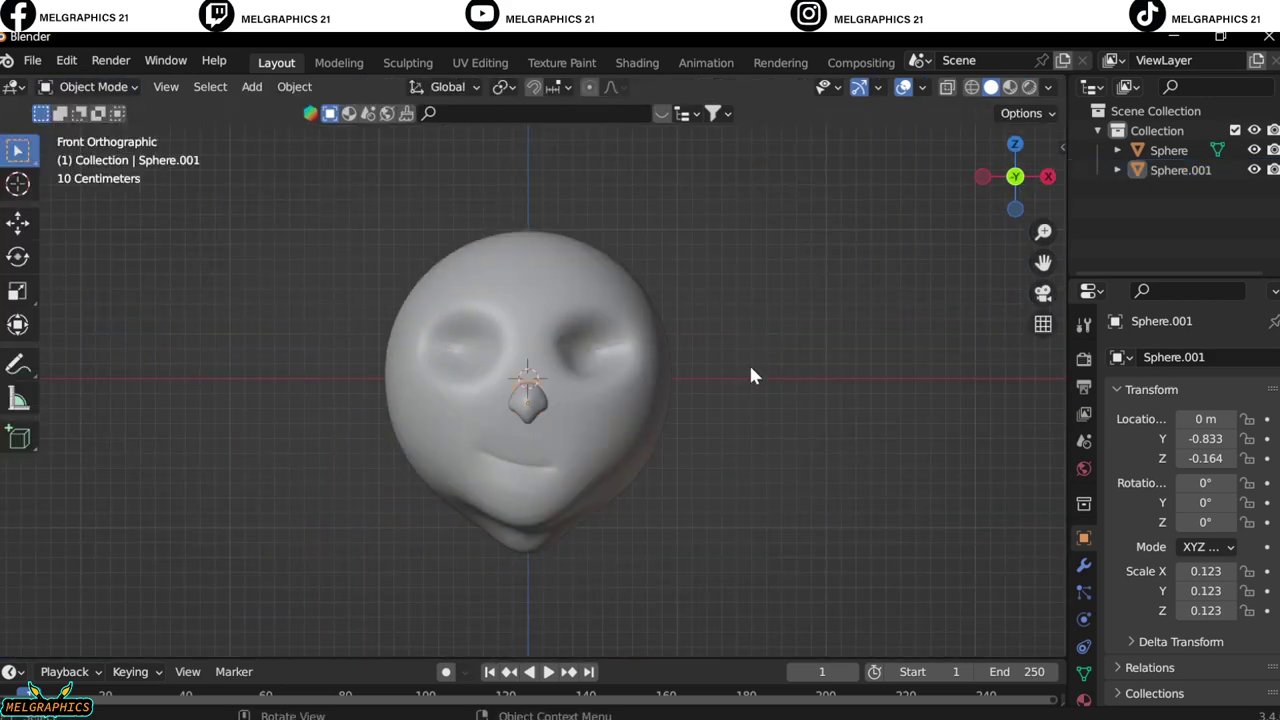
Add a new UV Sphere, scale it down to 0.181, and push it into the eye socket.
{"action": "scroll", "coordinate": [748, 362], "scroll_direction": "up", "scroll_amount": 5}
{"action": "key", "text": "shift+a"}
{"action": "left_click", "coordinate": [732, 387]}
{"action": "key", "text": "s"}
{"action": "left_click", "coordinate": [615, 381]}
{"action": "key", "text": "g"}
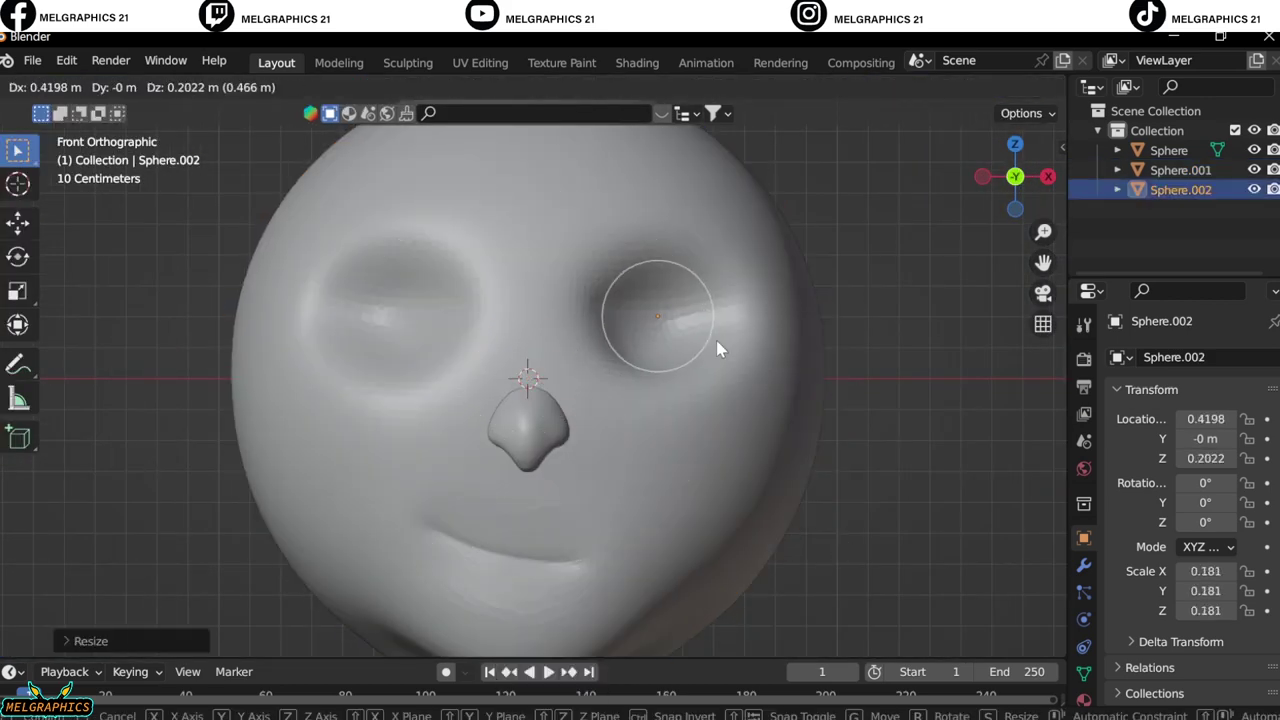
{"action": "key", "text": "KP_3"}
{"action": "left_click", "coordinate": [1164, 244]}
Rotate the eyeball 90° on X in the transform side panel.
{"action": "key", "text": "n"}
{"action": "double_click", "coordinate": [940, 269]}
{"action": "type", "text": "90"}
{"action": "key", "text": "KP_1"}
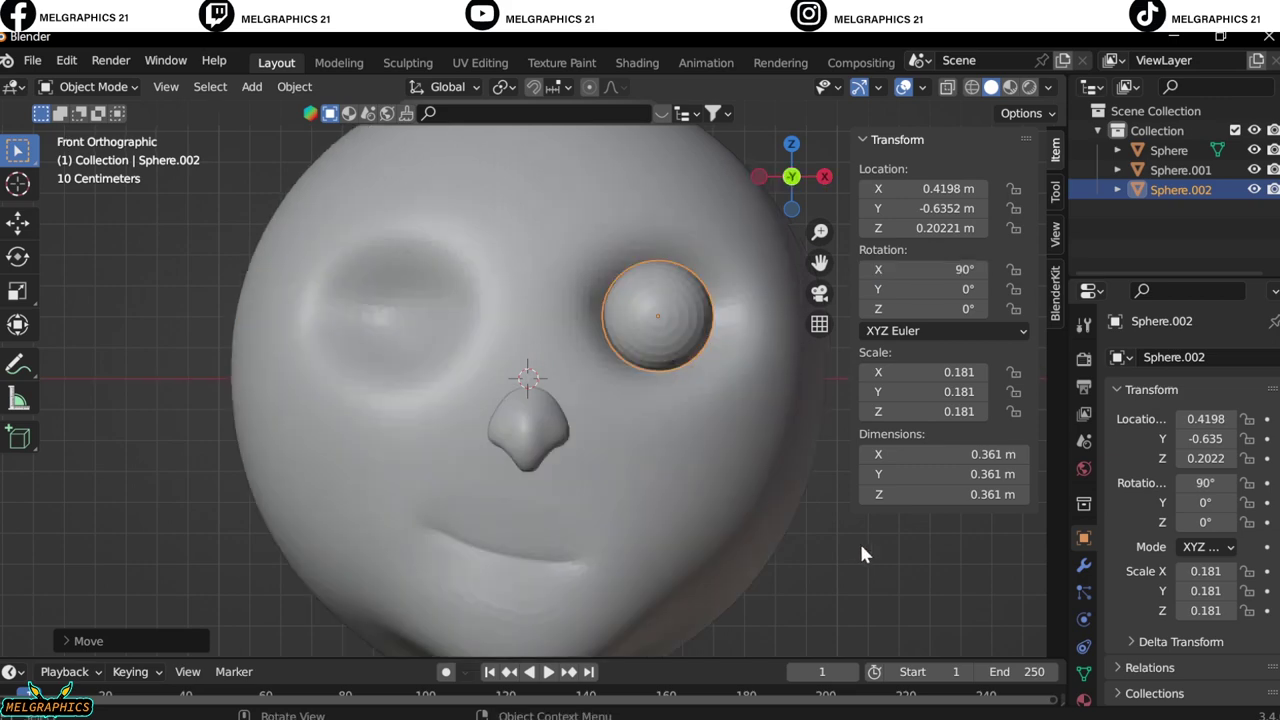
{"action": "scroll", "coordinate": [864, 555], "scroll_direction": "up", "scroll_amount": 2}
{"action": "left_click", "coordinate": [1083, 565]}
In Edit Mode with face select, separate the eyeball's inner face ring as the iris.
{"action": "left_click", "coordinate": [90, 87]}
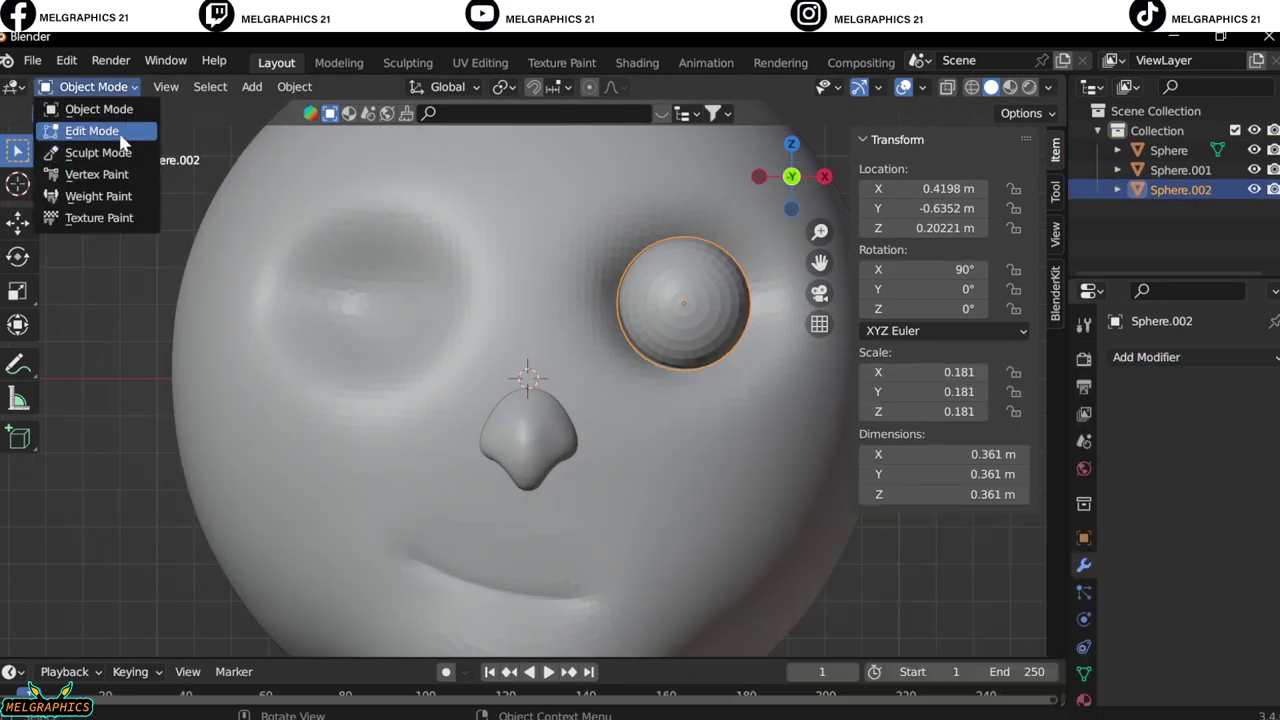
{"action": "left_click", "coordinate": [122, 143]}
{"action": "key", "text": "KP_Decimal"}
{"action": "left_click", "coordinate": [537, 348]}
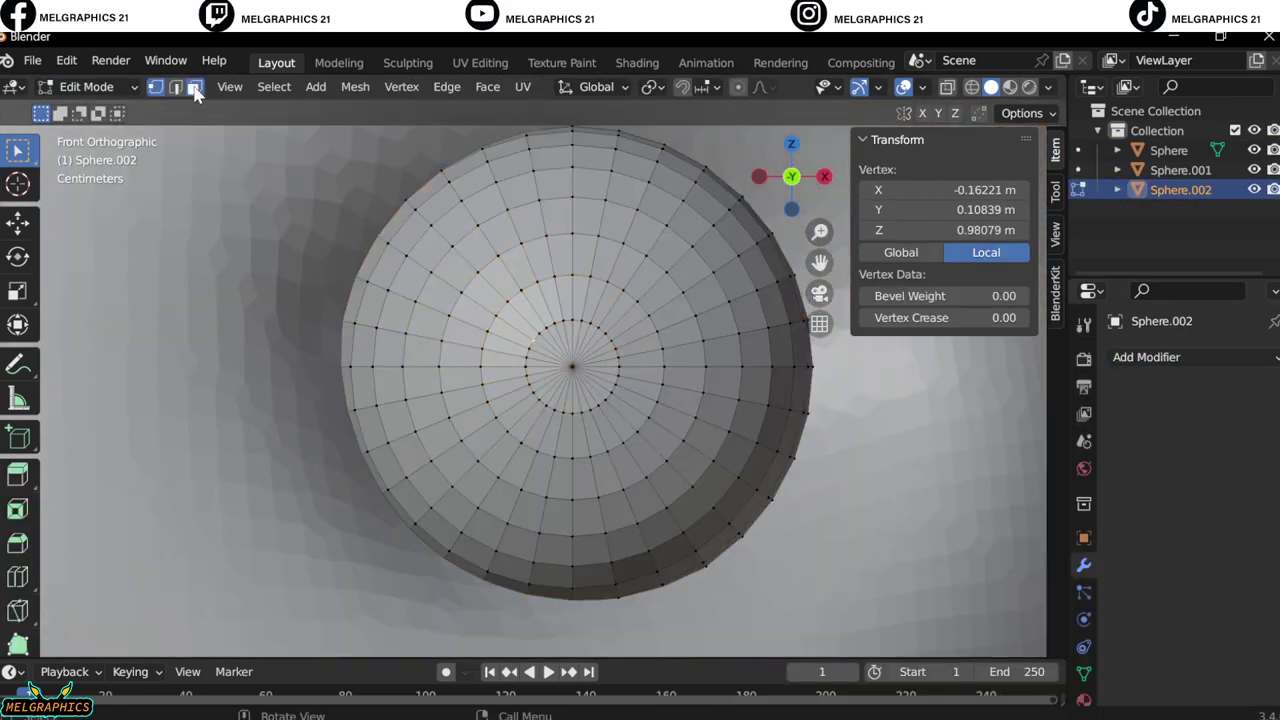
{"action": "key", "text": "3"}
{"action": "key", "text": "p"}
{"action": "right_click", "coordinate": [632, 414]}
{"action": "left_click", "coordinate": [524, 666]}
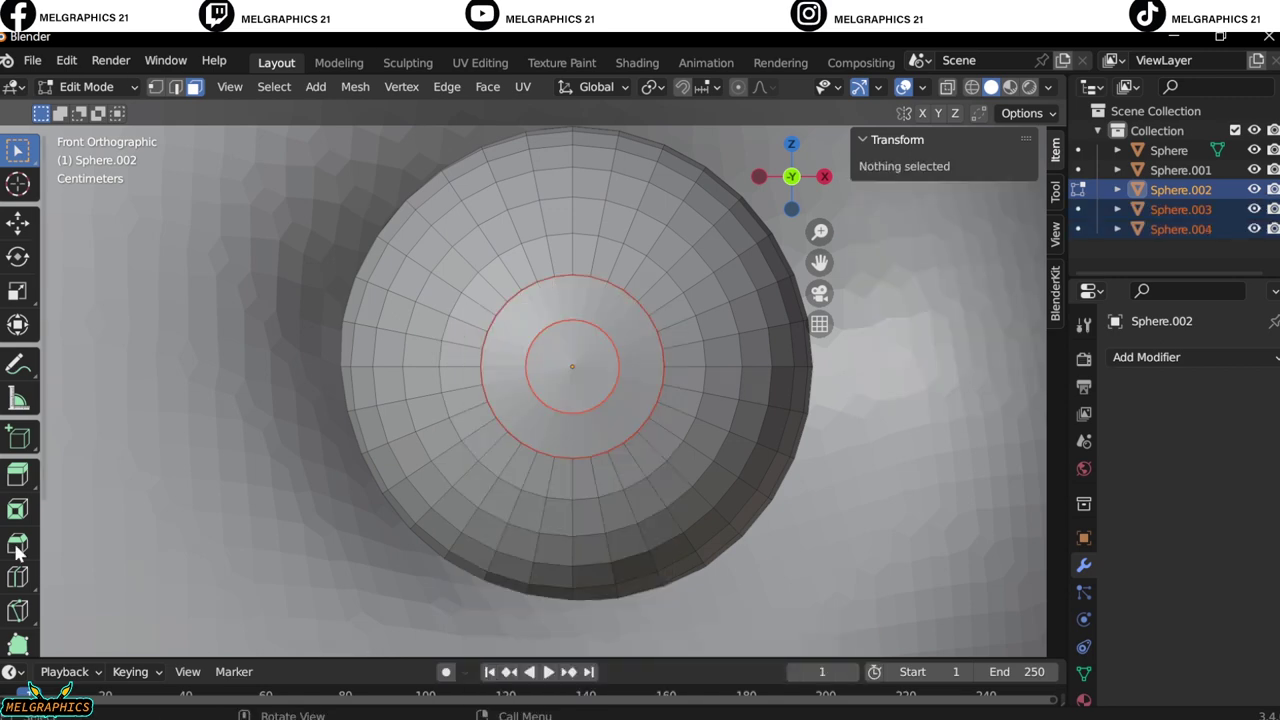
Add a loop cut around the eyeball and separate another face ring for the pupil.
{"action": "left_click", "coordinate": [17, 577]}
{"action": "left_click", "coordinate": [633, 452]}
{"action": "left_click", "coordinate": [20, 155]}
{"action": "key", "text": "3"}
{"action": "left_click", "coordinate": [645, 428]}
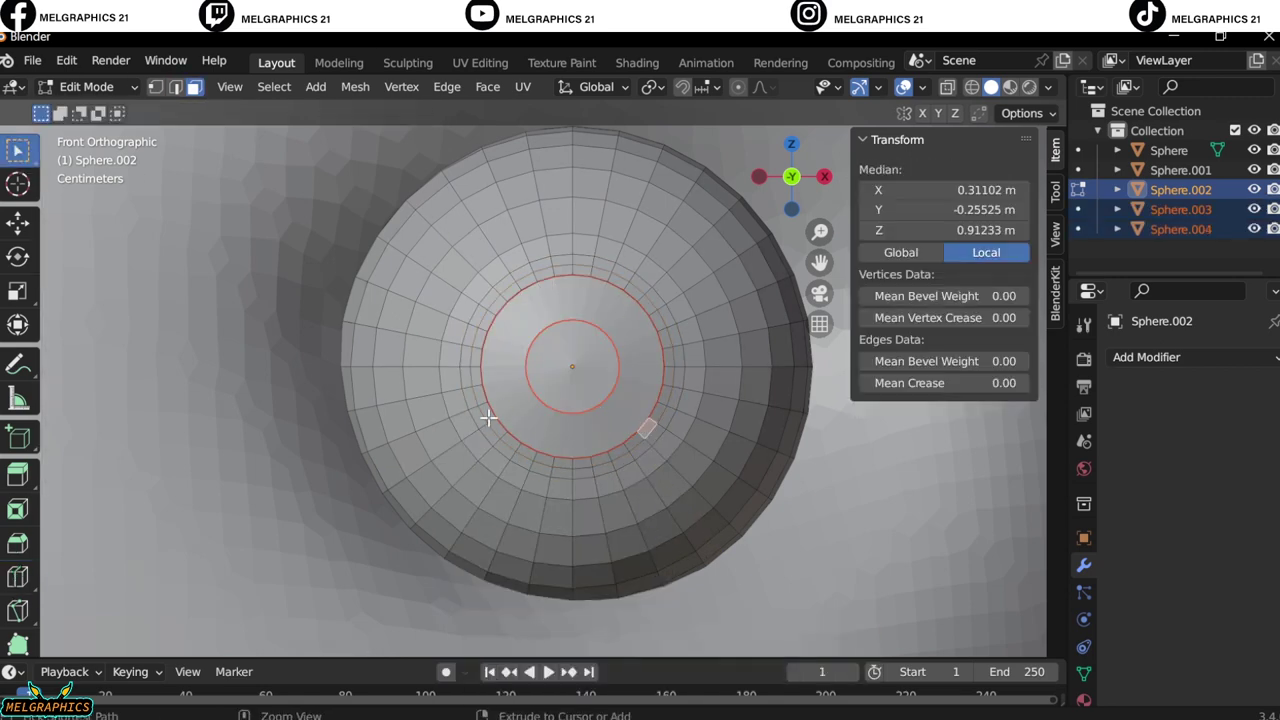
{"action": "key", "text": "p"}
{"action": "left_click", "coordinate": [657, 412]}
Add a Mirror modifier to the eyeball and apply it to the left side.
{"action": "key", "text": "Tab"}
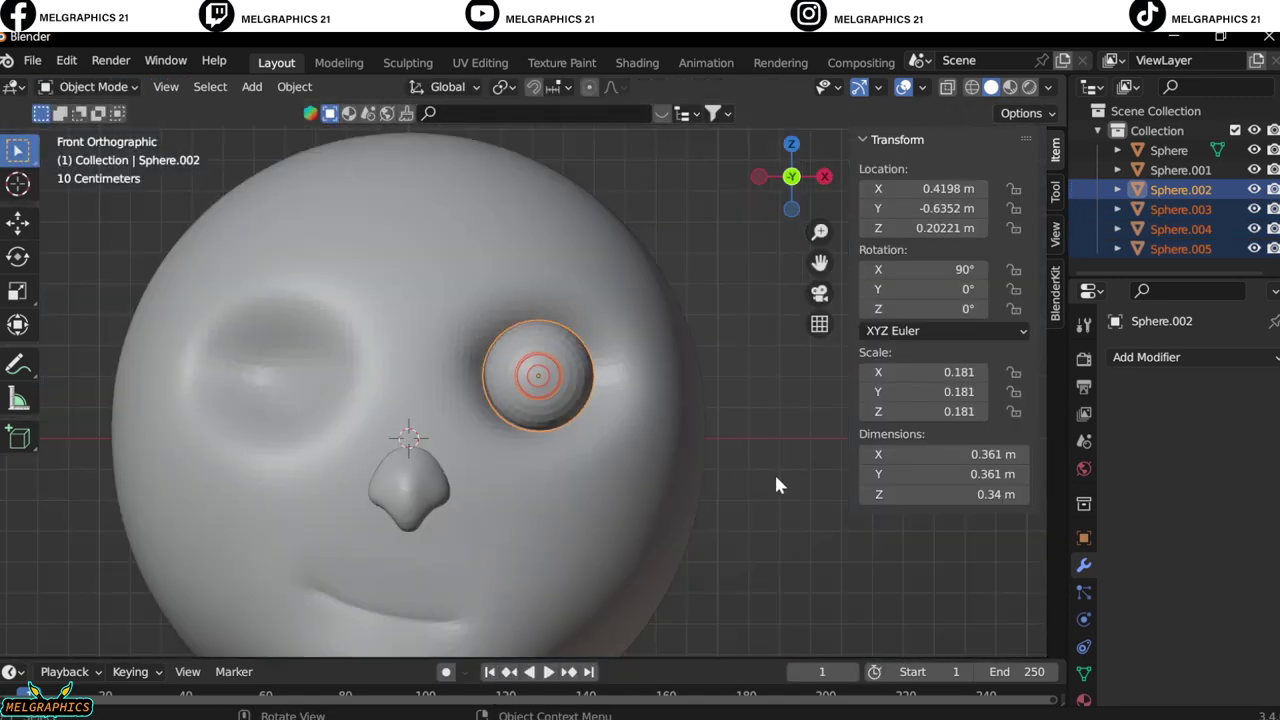
{"action": "left_click", "coordinate": [1180, 189]}
{"action": "left_click", "coordinate": [1146, 357]}
{"action": "left_click", "coordinate": [860, 556]}
{"action": "left_click", "coordinate": [1228, 390]}
{"action": "left_click", "coordinate": [1150, 412]}
Mirror and apply the iris ring and pupil ring pieces across the face.
{"action": "left_click", "coordinate": [1180, 209]}
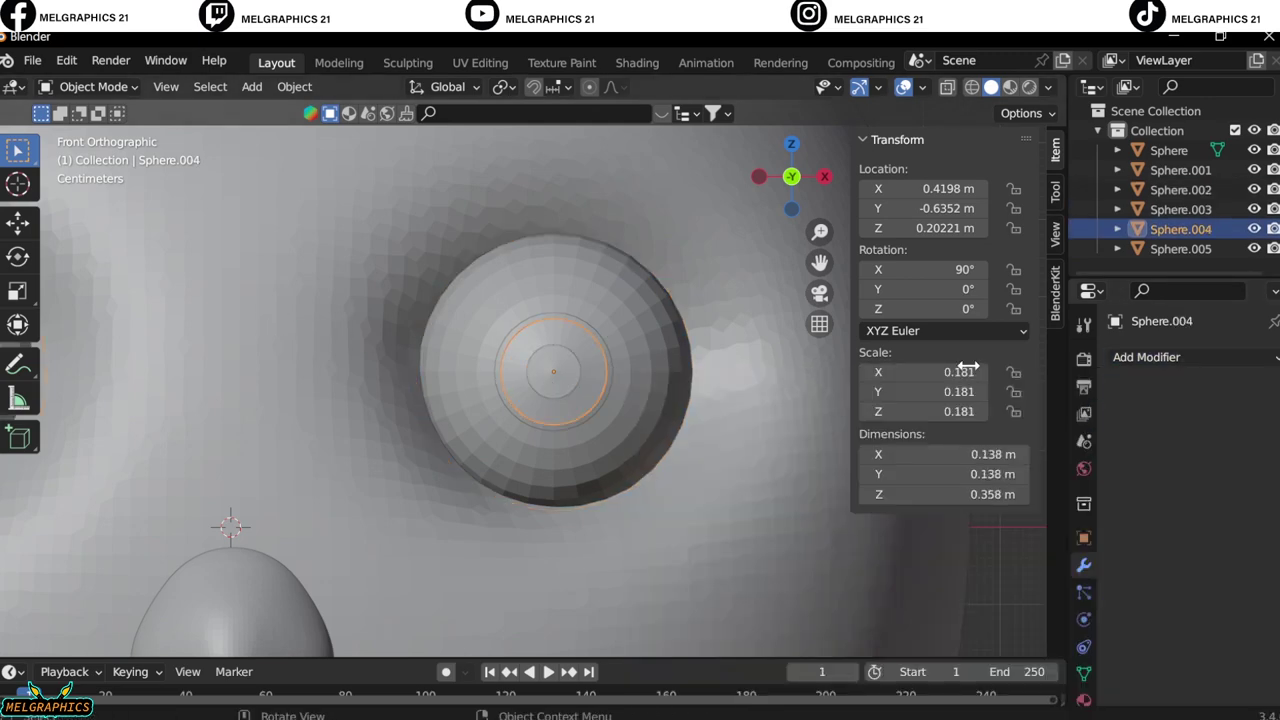
{"action": "left_click", "coordinate": [1146, 357]}
{"action": "left_click", "coordinate": [860, 556]}
{"action": "key", "text": "ctrl+a"}
{"action": "left_click", "coordinate": [1180, 229]}
{"action": "left_click", "coordinate": [1146, 357]}
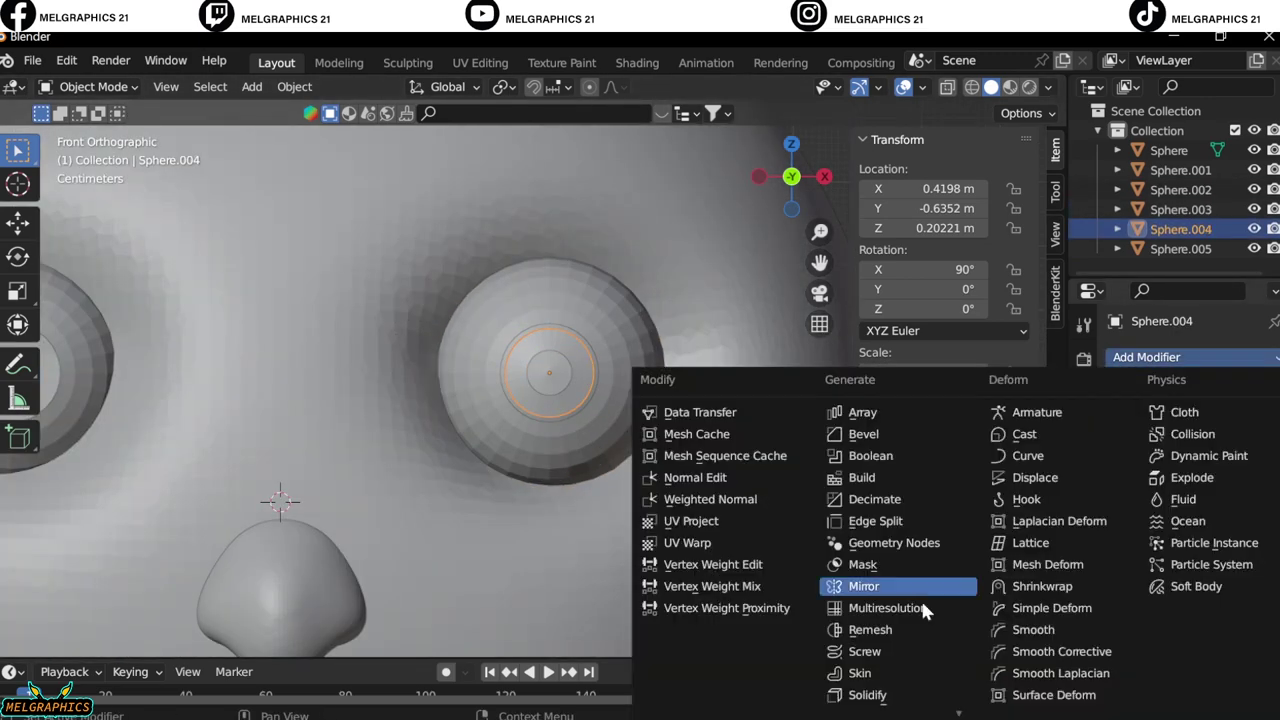
{"action": "left_click", "coordinate": [858, 570]}
Select the last separated eye piece and bring up the Add menu for a new sphere.
{"action": "scroll", "coordinate": [452, 360], "scroll_direction": "down", "scroll_amount": 2}
{"action": "scroll", "coordinate": [365, 272], "scroll_direction": "up", "scroll_amount": 5}
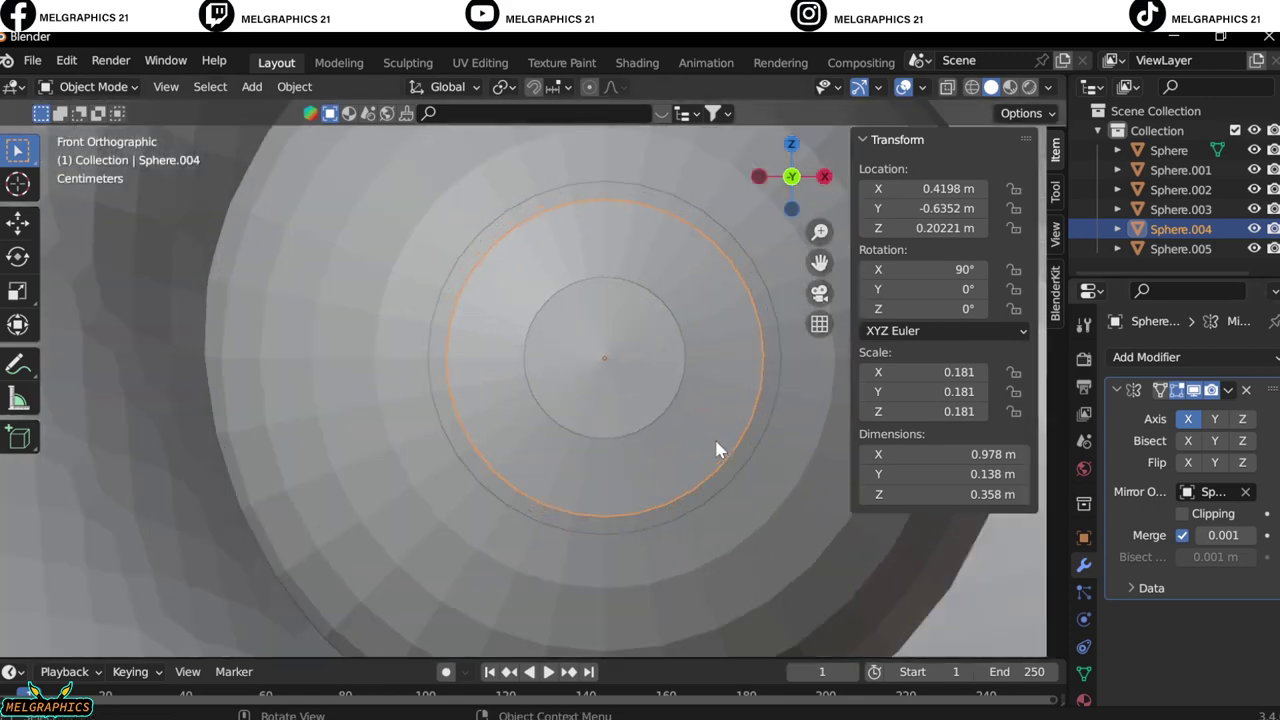
{"action": "scroll", "coordinate": [714, 449], "scroll_direction": "down", "scroll_amount": 4}
{"action": "left_click", "coordinate": [1180, 249]}
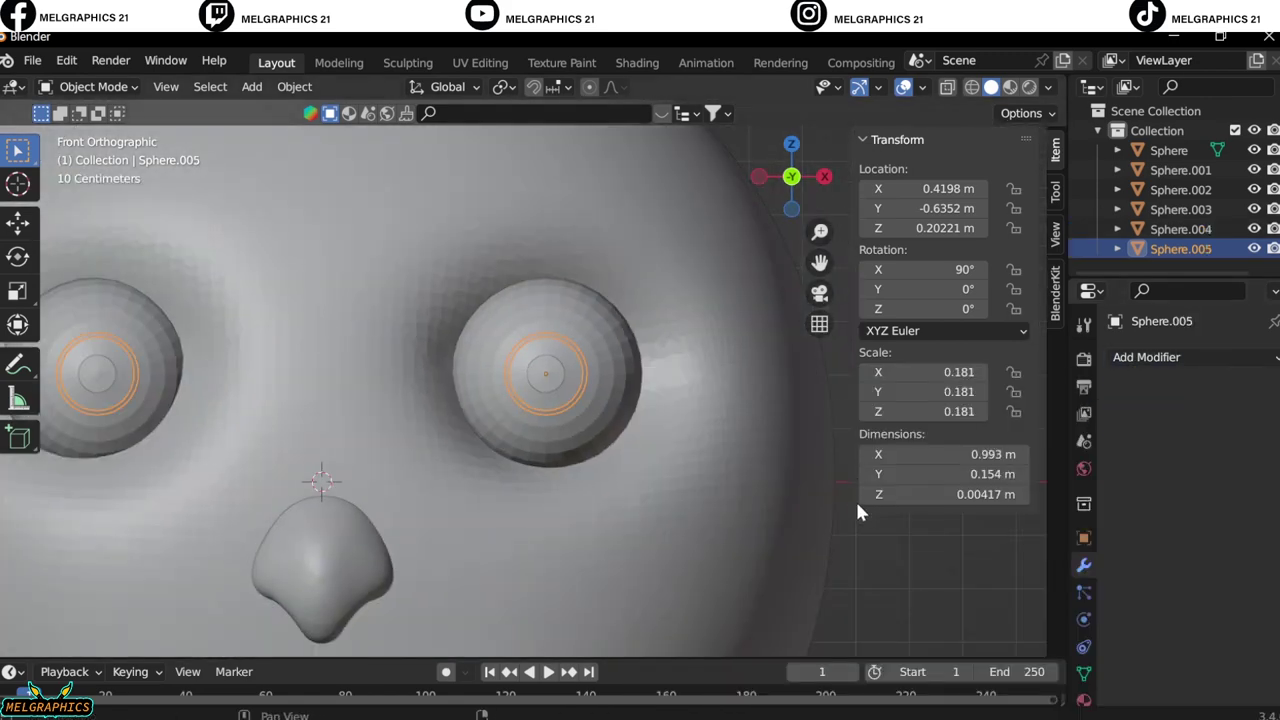
{"action": "scroll", "coordinate": [770, 505], "scroll_direction": "down", "scroll_amount": 4}
{"action": "key", "text": "shift+a"}
Add a UV sphere, shrink it, place it on the right cheek and stretch its depth.
{"action": "left_click", "coordinate": [670, 390]}
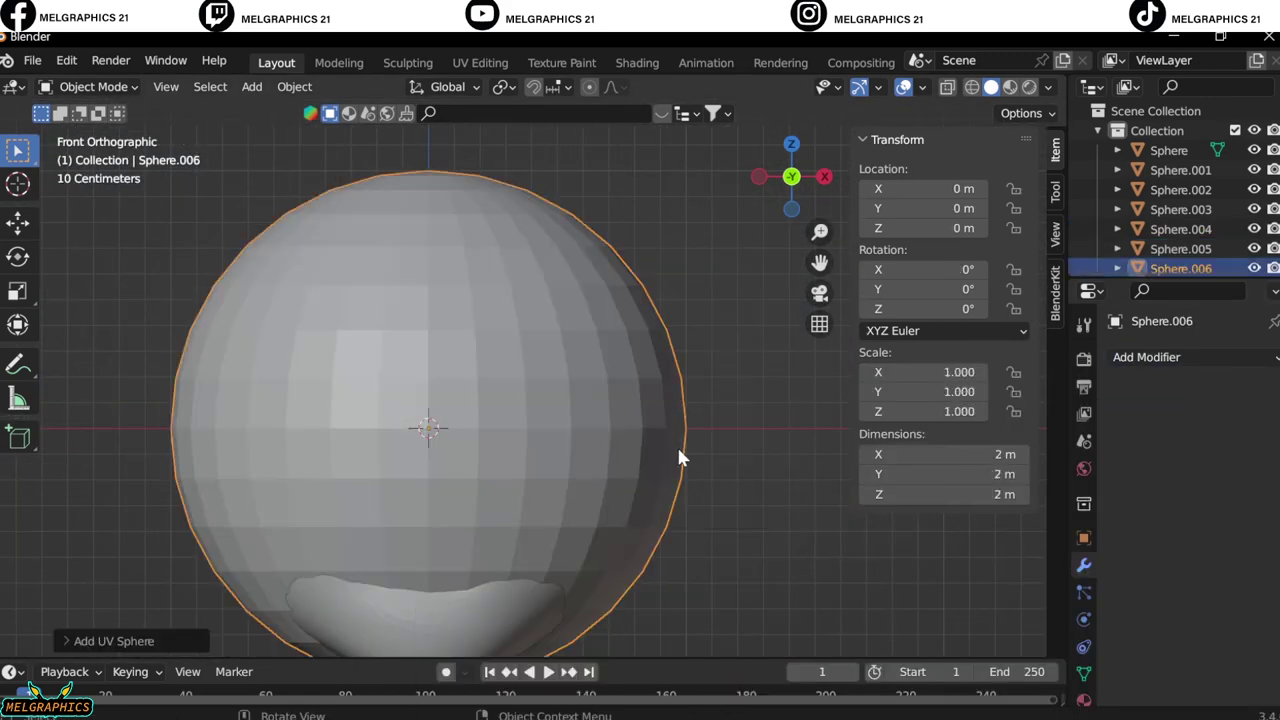
{"action": "key", "text": "s"}
{"action": "left_click", "coordinate": [503, 360]}
{"action": "key", "text": "g"}
{"action": "left_click", "coordinate": [594, 466]}
{"action": "key", "text": "s"}
{"action": "left_click", "coordinate": [654, 540]}
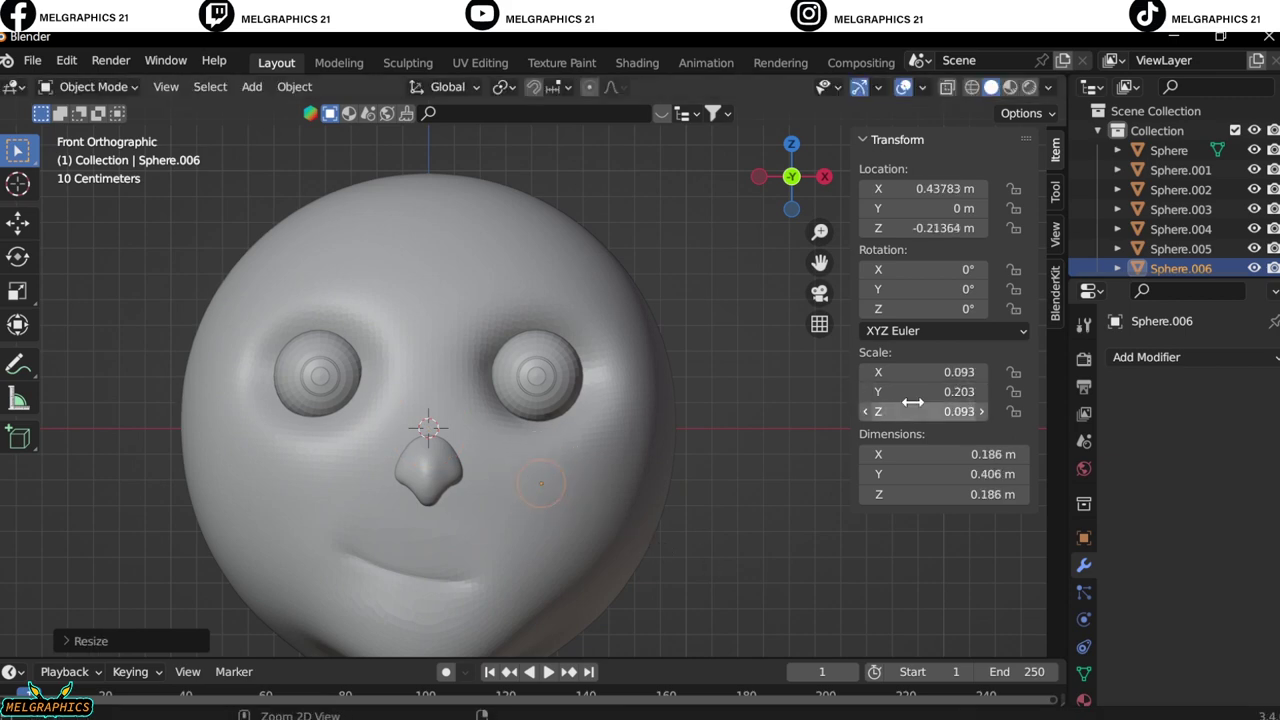
Move the sphere along Y onto the cheek in Right view and tilt it to follow the cheek.
{"action": "key", "text": "KP_3"}
{"action": "key", "text": "g"}
{"action": "key", "text": "y"}
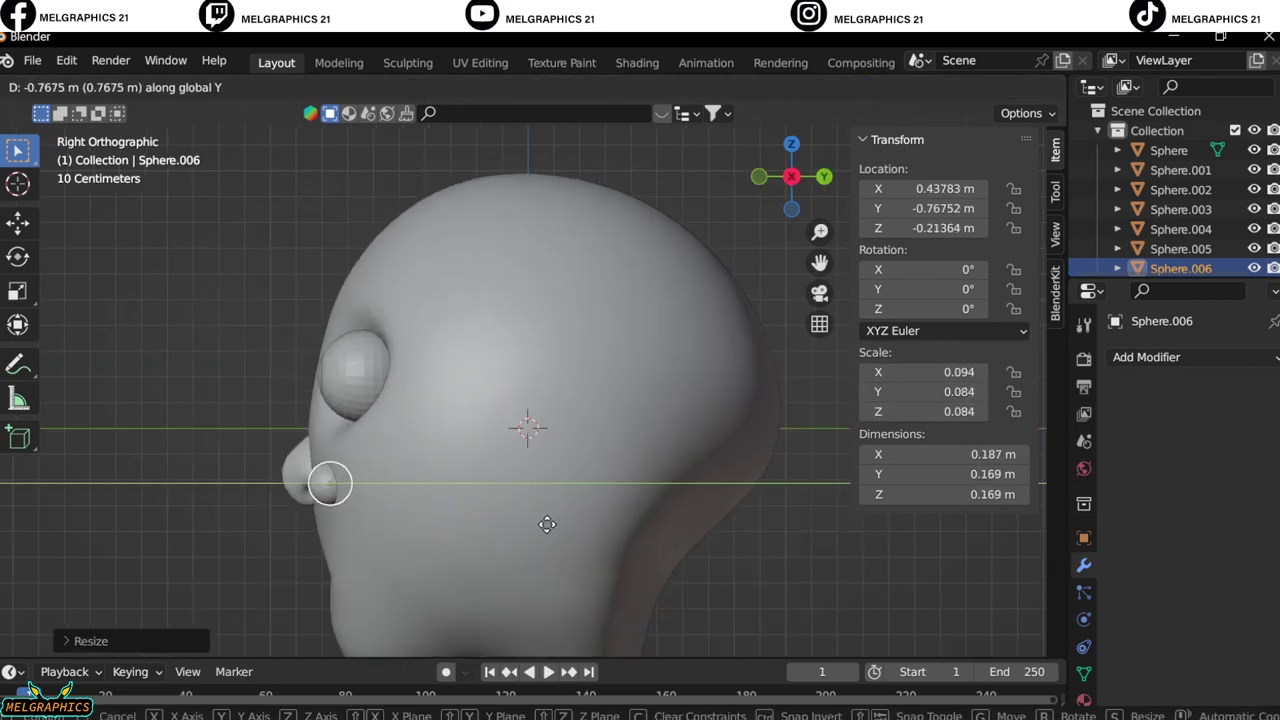
{"action": "left_click", "coordinate": [600, 520]}
{"action": "key", "text": "KP_1"}
{"action": "scroll", "coordinate": [657, 520], "scroll_direction": "up", "scroll_amount": 5}
{"action": "mouse_move", "coordinate": [916, 311]}
{"action": "left_mouse_down"}
{"action": "mouse_move", "coordinate": [960, 311]}
{"action": "mouse_move", "coordinate": [916, 310]}
{"action": "left_mouse_up"}
{"action": "key", "text": "KP_3"}
{"action": "key", "text": "g"}
{"action": "key", "text": "y"}
{"action": "left_click", "coordinate": [612, 504]}
{"action": "key", "text": "KP_1"}
Flatten the oval into a thin disc (Y scale 0.024) tilted to lie on the cheek.
{"action": "key", "text": "KP_3"}
{"action": "left_click_drag", "start_coordinate": [930, 391], "coordinate": [950, 391]}
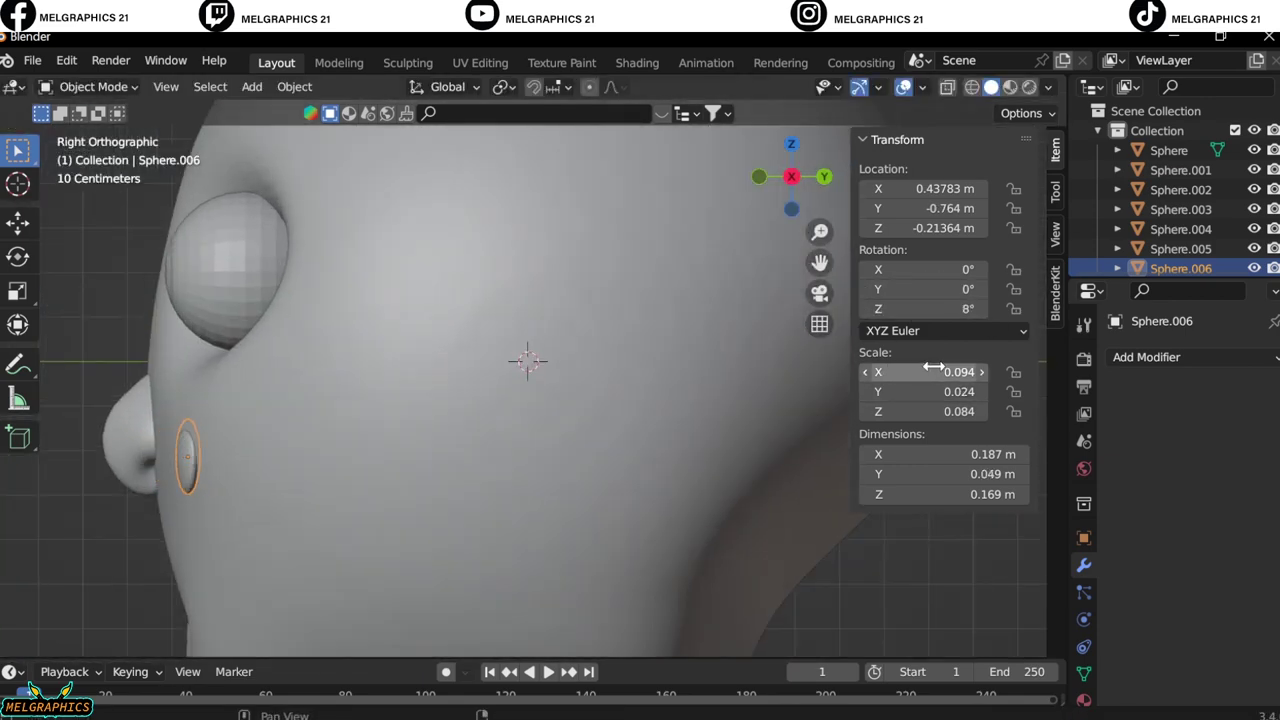
{"action": "left_click_drag", "start_coordinate": [919, 269], "coordinate": [910, 308]}
{"action": "key", "text": "KP_1"}
{"action": "scroll", "coordinate": [602, 508], "scroll_direction": "down", "scroll_amount": 3}
{"action": "scroll", "coordinate": [524, 366], "scroll_direction": "up", "scroll_amount": 2}
Add another UV sphere and delete its middle band of faces in Edit Mode.
{"action": "scroll", "coordinate": [524, 366], "scroll_direction": "up", "scroll_amount": 3}
{"action": "key", "text": "shift+a"}
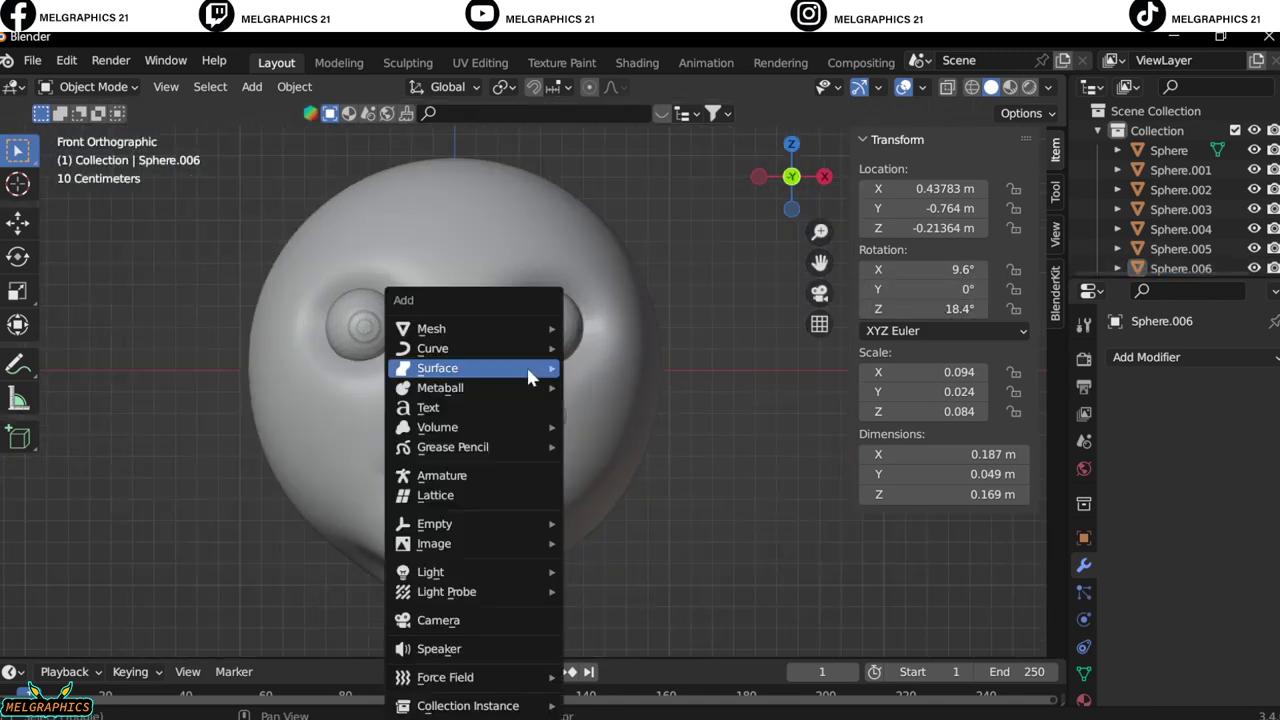
{"action": "left_click", "coordinate": [617, 391]}
{"action": "key", "text": "Tab"}
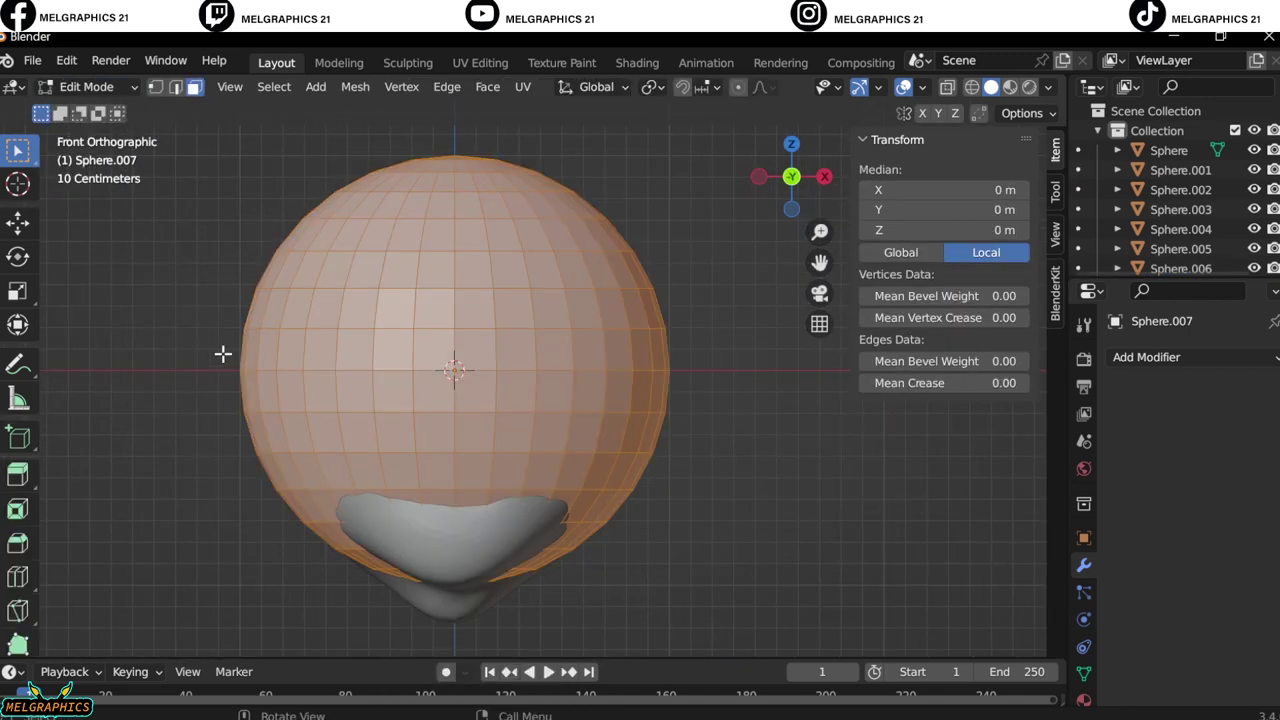
{"action": "key", "text": "alt+a"}
{"action": "left_click_drag", "start_coordinate": [280, 250], "coordinate": [603, 485]}
{"action": "left_click_drag", "start_coordinate": [600, 328], "coordinate": [625, 400], "text": "shift"}
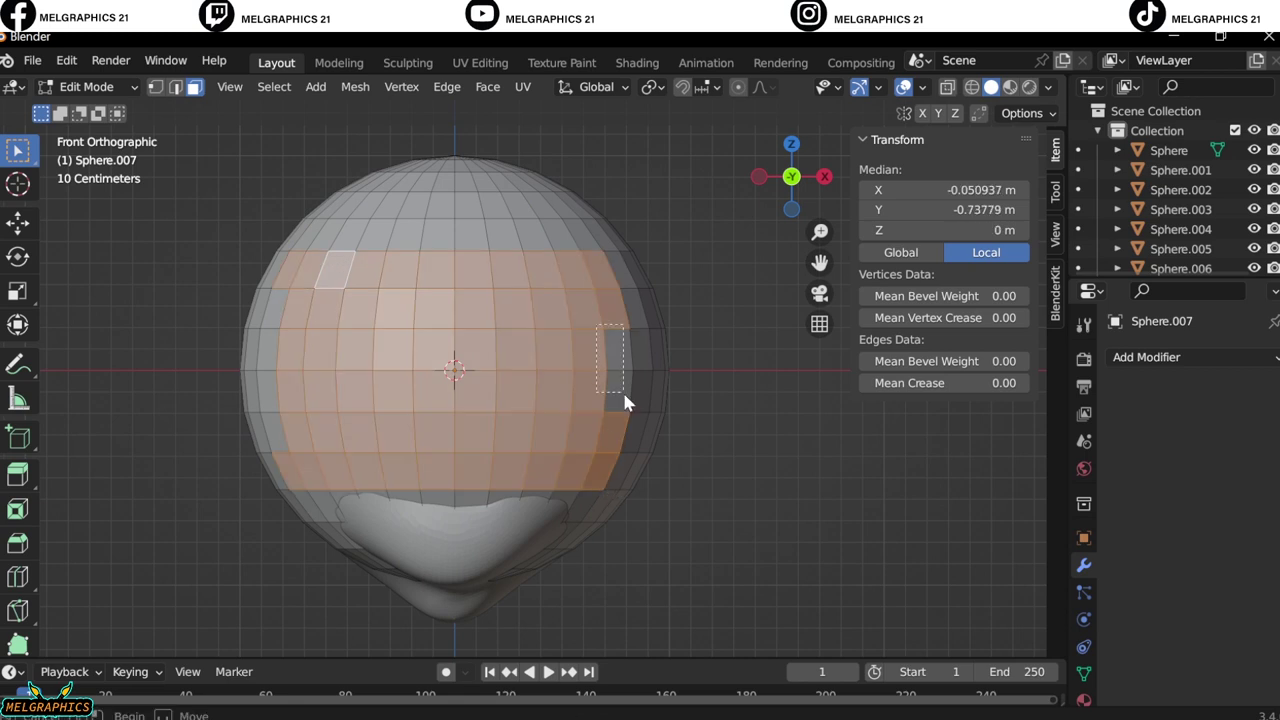
{"action": "left_click_drag", "start_coordinate": [297, 298], "coordinate": [270, 398], "text": "shift"}
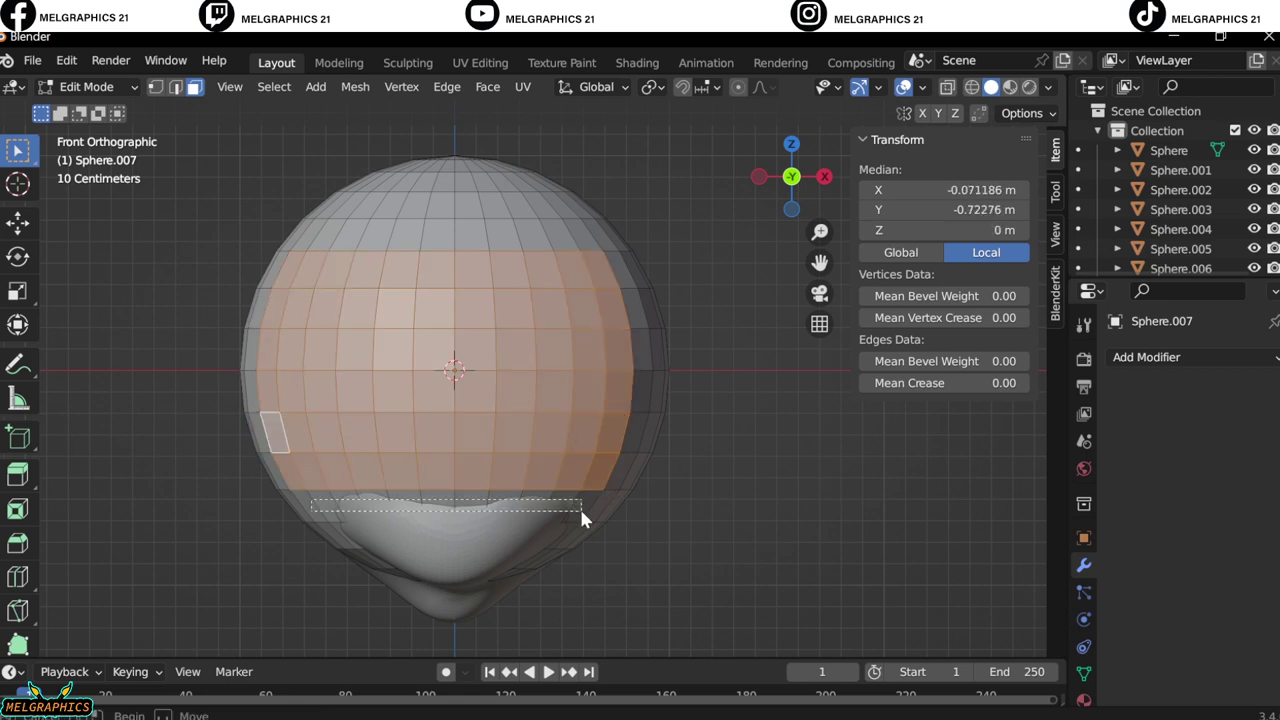
{"action": "left_click_drag", "start_coordinate": [273, 240], "coordinate": [632, 268], "text": "ctrl"}
{"action": "key", "text": "x"}
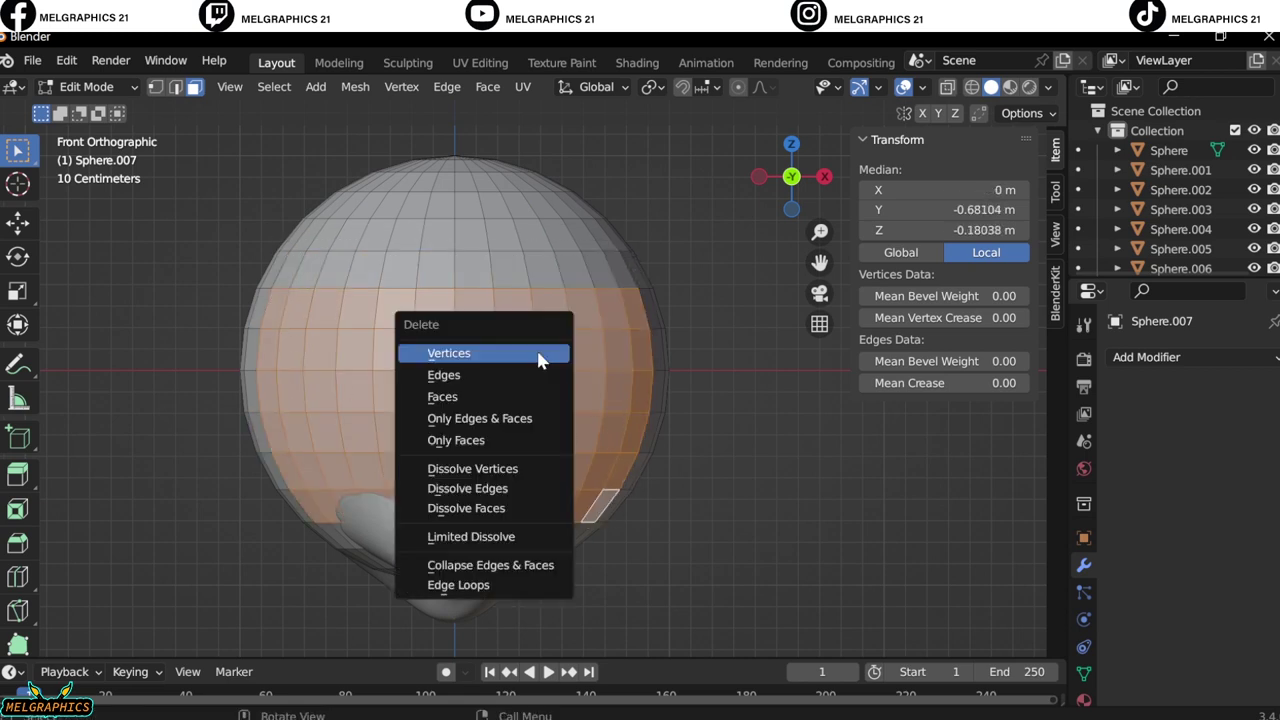
{"action": "left_click", "coordinate": [505, 351]}
Delete the remaining bottom faces so only the top cap of the sphere is left.
{"action": "mouse_move", "coordinate": [614, 534]}
{"action": "middle_mouse_down"}
{"action": "mouse_move", "coordinate": [423, 491]}
{"action": "mouse_move", "coordinate": [303, 527]}
{"action": "middle_mouse_up"}
{"action": "left_click_drag", "start_coordinate": [290, 535], "coordinate": [617, 609]}
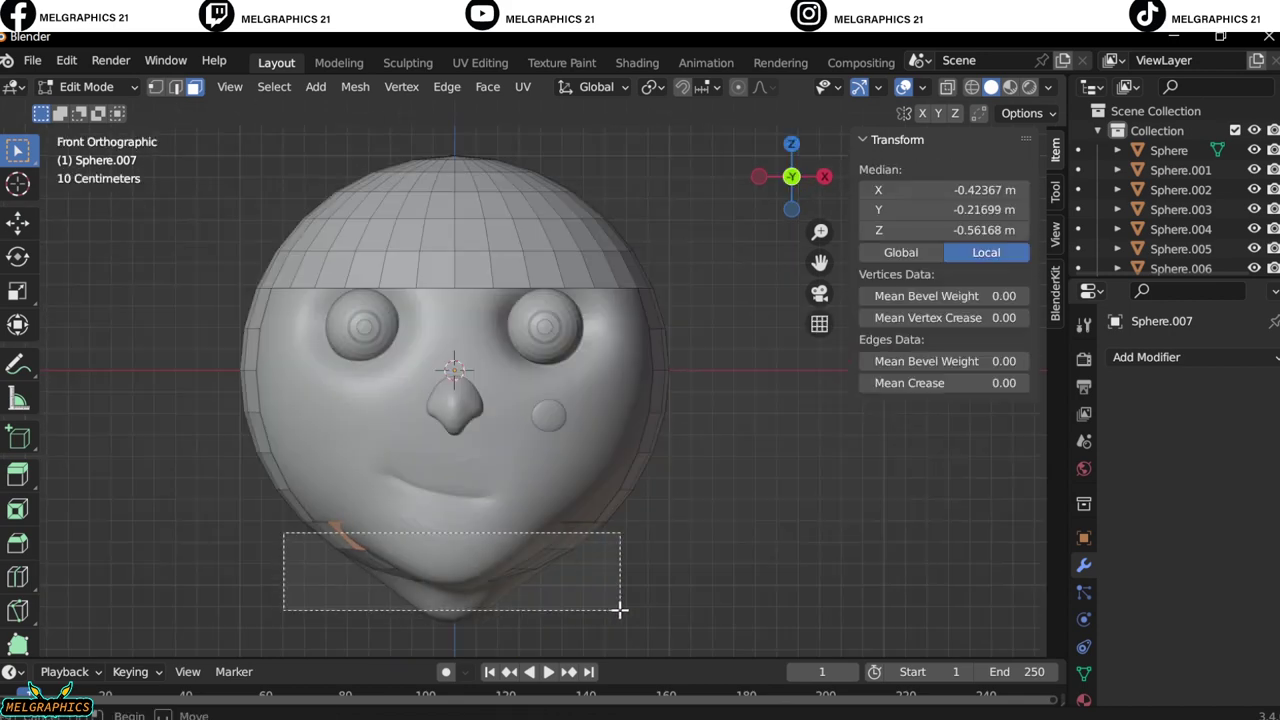
{"action": "left_click_drag", "start_coordinate": [1254, 146], "coordinate": [1254, 225]}
{"action": "key", "text": "x"}
{"action": "left_click", "coordinate": [850, 483]}
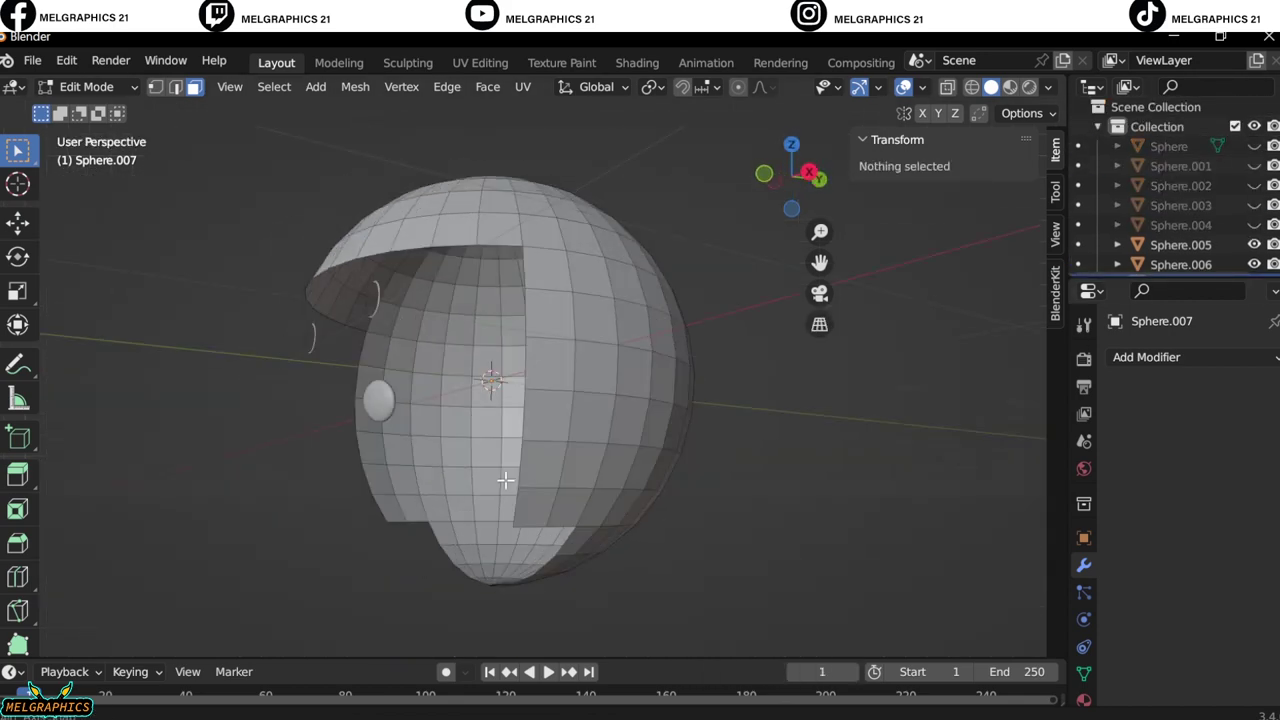
{"action": "middle_click_drag", "start_coordinate": [850, 483], "coordinate": [469, 563]}
{"action": "key", "text": "ctrl+z"}
{"action": "key", "text": "x"}
{"action": "key", "text": "Escape"}
{"action": "key", "text": "x"}
{"action": "left_click", "coordinate": [765, 628]}
Unhide the face parts and check the hair cap against the head.
{"action": "key", "text": "KP_1"}
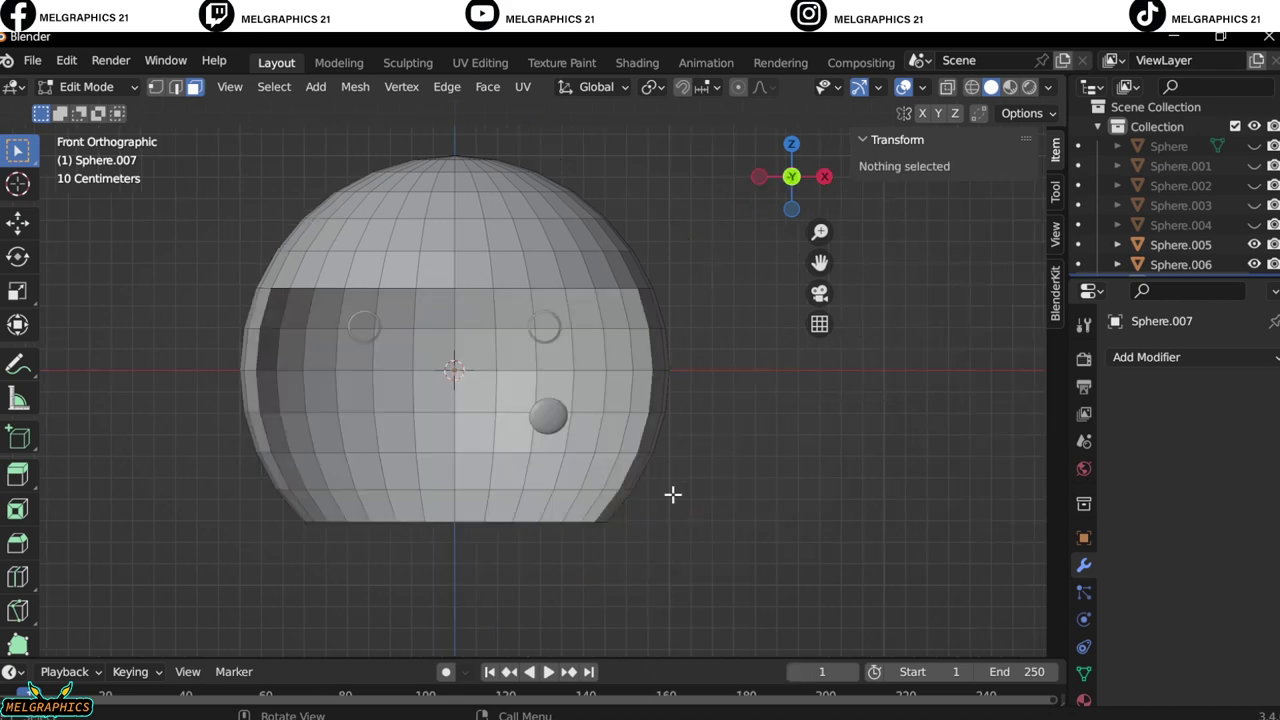
{"action": "mouse_move", "coordinate": [729, 434]}
{"action": "middle_mouse_down"}
{"action": "mouse_move", "coordinate": [493, 460]}
{"action": "mouse_move", "coordinate": [706, 526]}
{"action": "middle_mouse_up"}
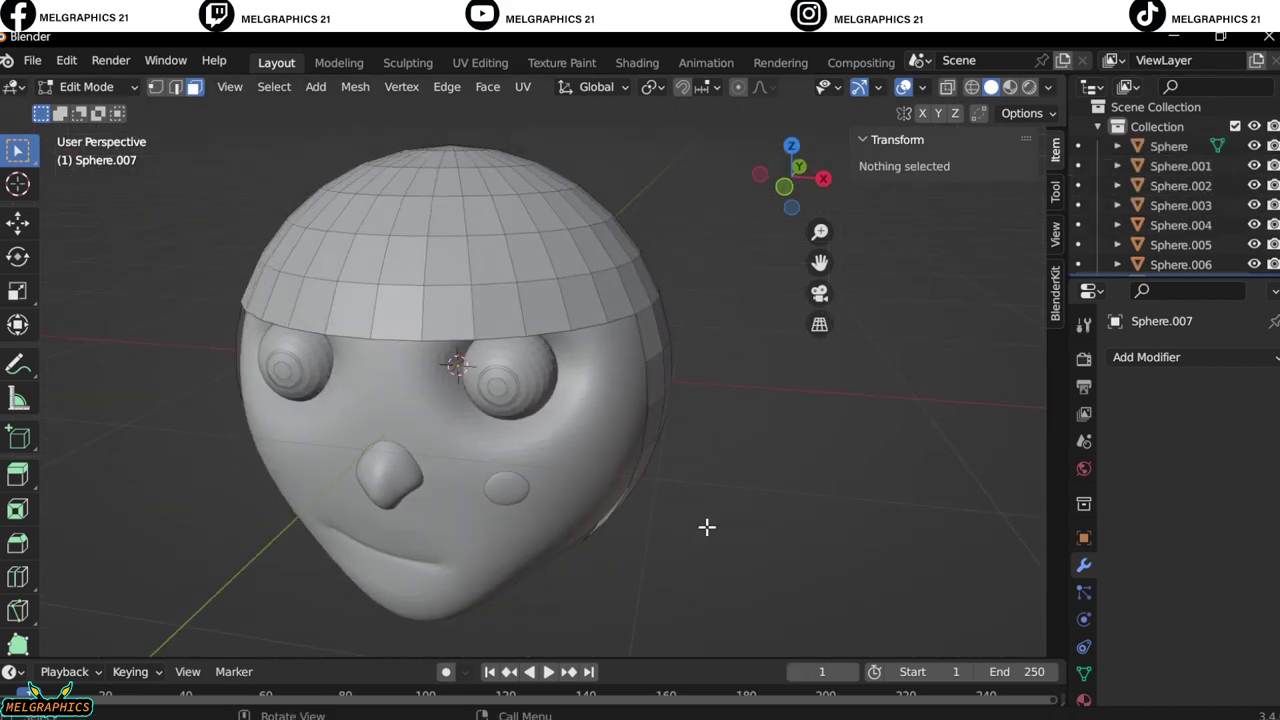
{"action": "key", "text": "KP_1"}
{"action": "left_click", "coordinate": [86, 87]}
Lasso-trim the front of the hair shell with Use Cursor for Depth so the fringe sits above the eyes.
{"action": "left_click", "coordinate": [97, 148]}
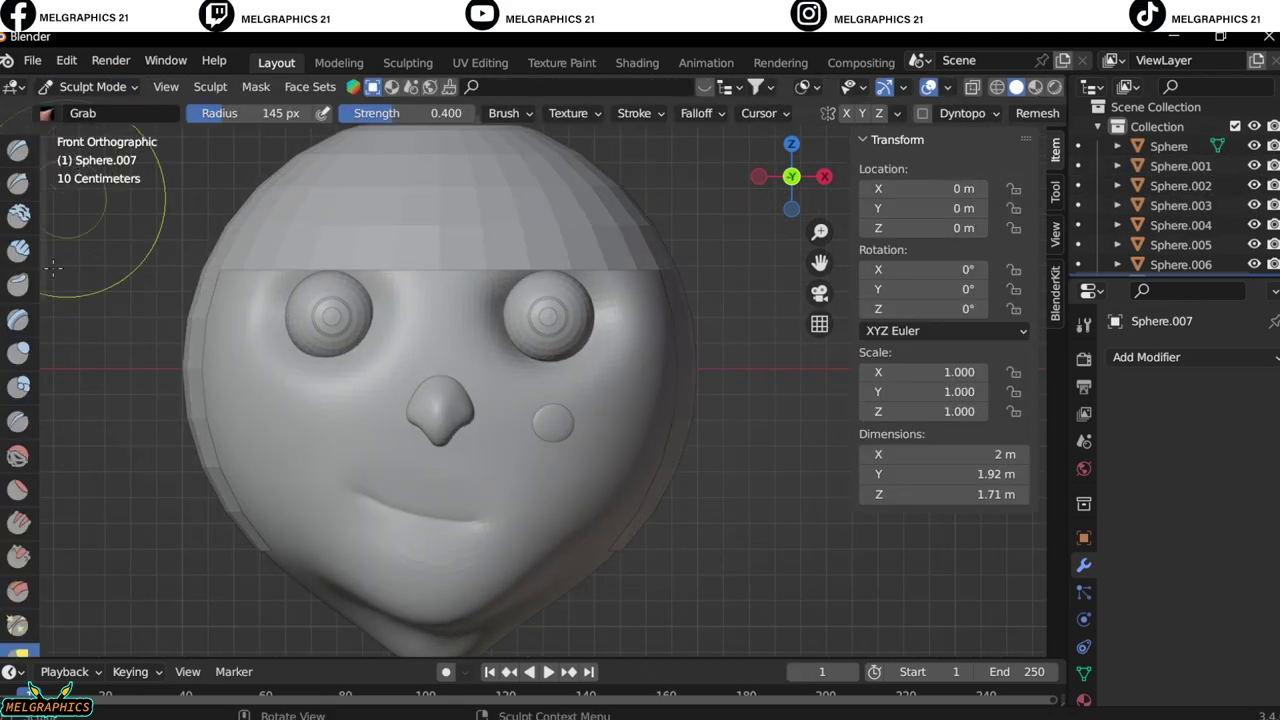
{"action": "scroll", "coordinate": [20, 500], "scroll_direction": "down", "scroll_amount": 3}
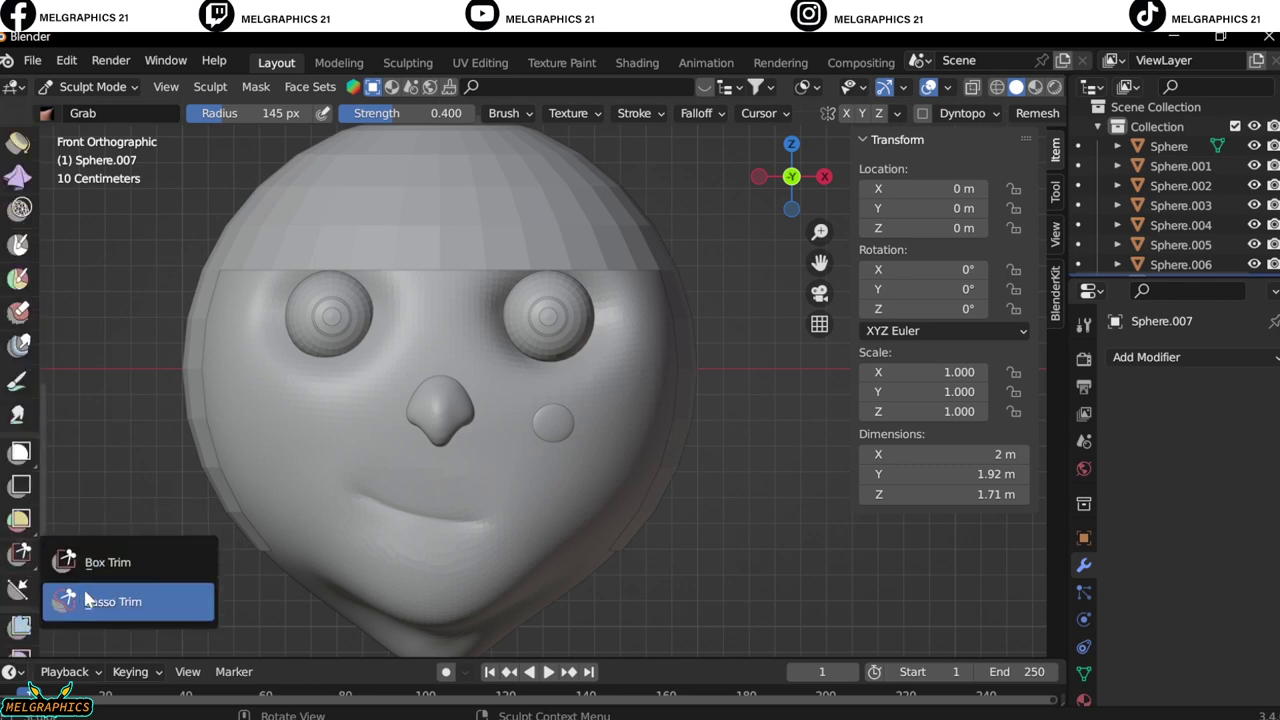
{"action": "left_click_drag", "start_coordinate": [20, 551], "coordinate": [114, 600]}
{"action": "scroll", "coordinate": [315, 434], "scroll_direction": "up", "scroll_amount": 2}
{"action": "scroll", "coordinate": [315, 434], "scroll_direction": "up", "scroll_amount": 3}
{"action": "left_click_drag", "start_coordinate": [418, 340], "coordinate": [500, 300]}
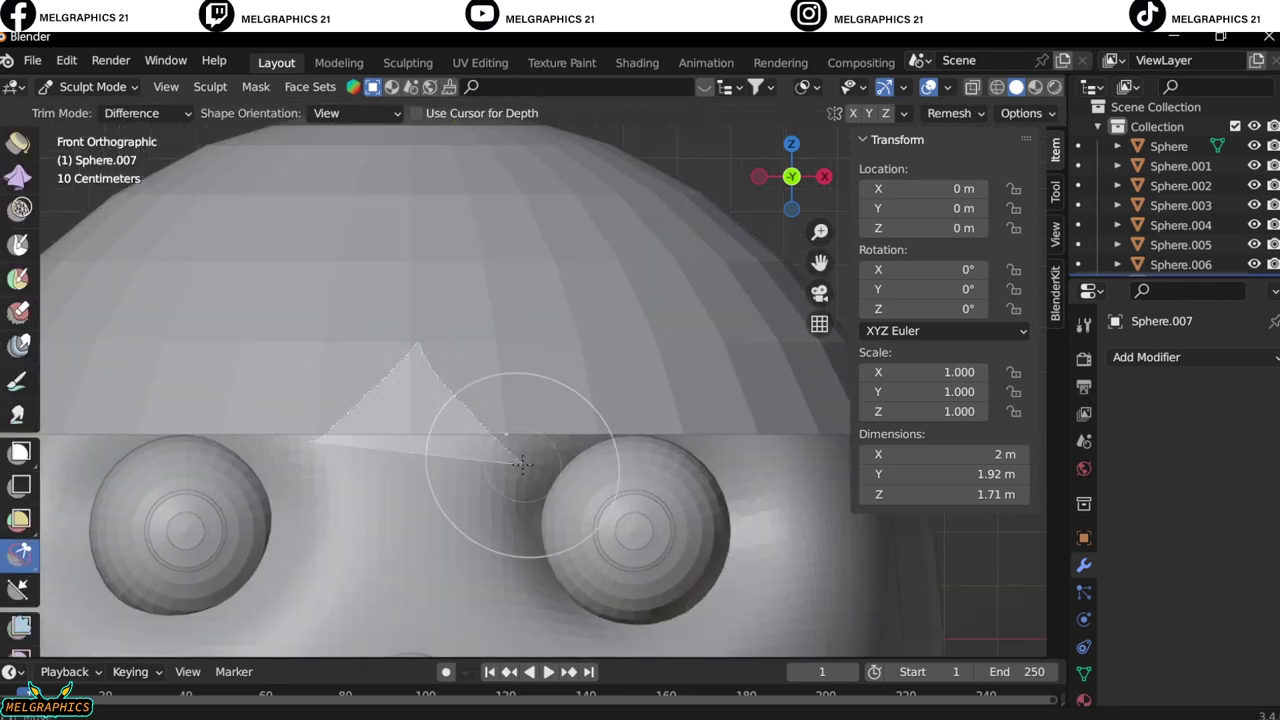
{"action": "middle_click_drag", "start_coordinate": [500, 300], "coordinate": [457, 386]}
{"action": "key", "text": "ctrl+z"}
{"action": "left_click", "coordinate": [417, 113]}
{"action": "left_click_drag", "start_coordinate": [310, 415], "coordinate": [430, 452]}
{"action": "middle_click_drag", "start_coordinate": [430, 452], "coordinate": [486, 423]}
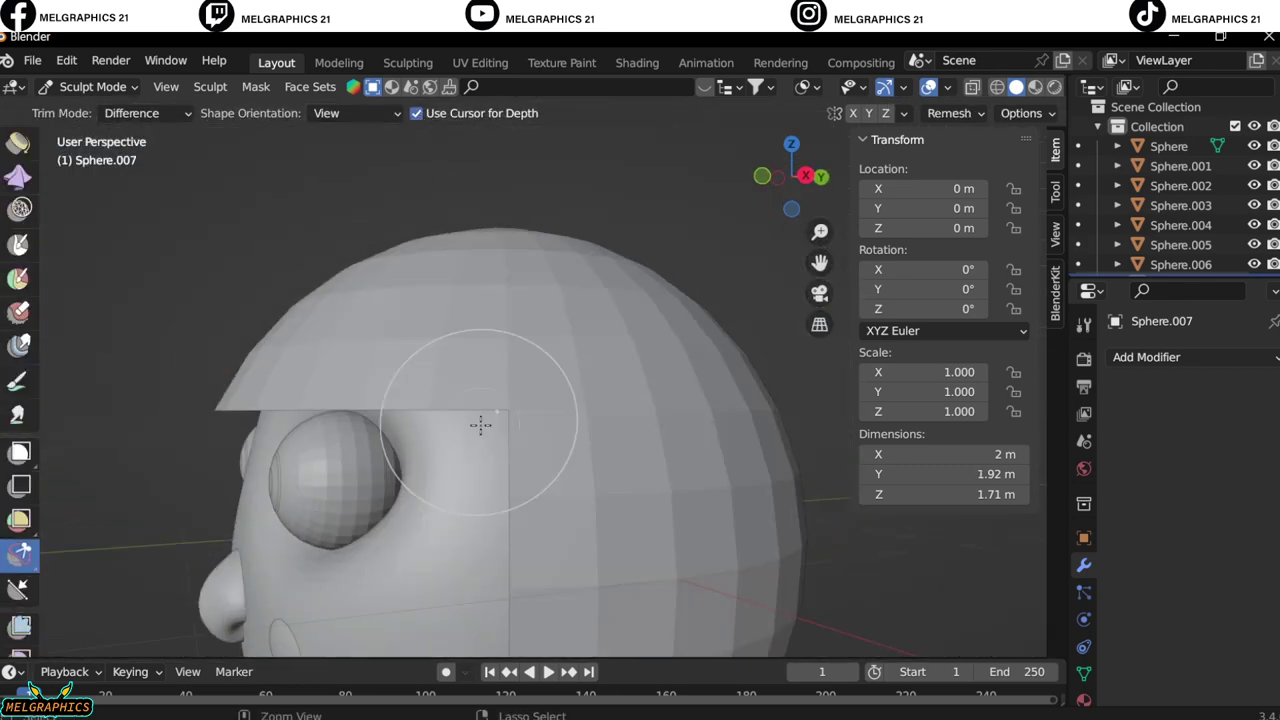
{"action": "key", "text": "KP_1"}
Add a Solidify modifier to the hair shell with 0.08 m thickness and offset 1.
{"action": "key", "text": "ctrl+Tab"}
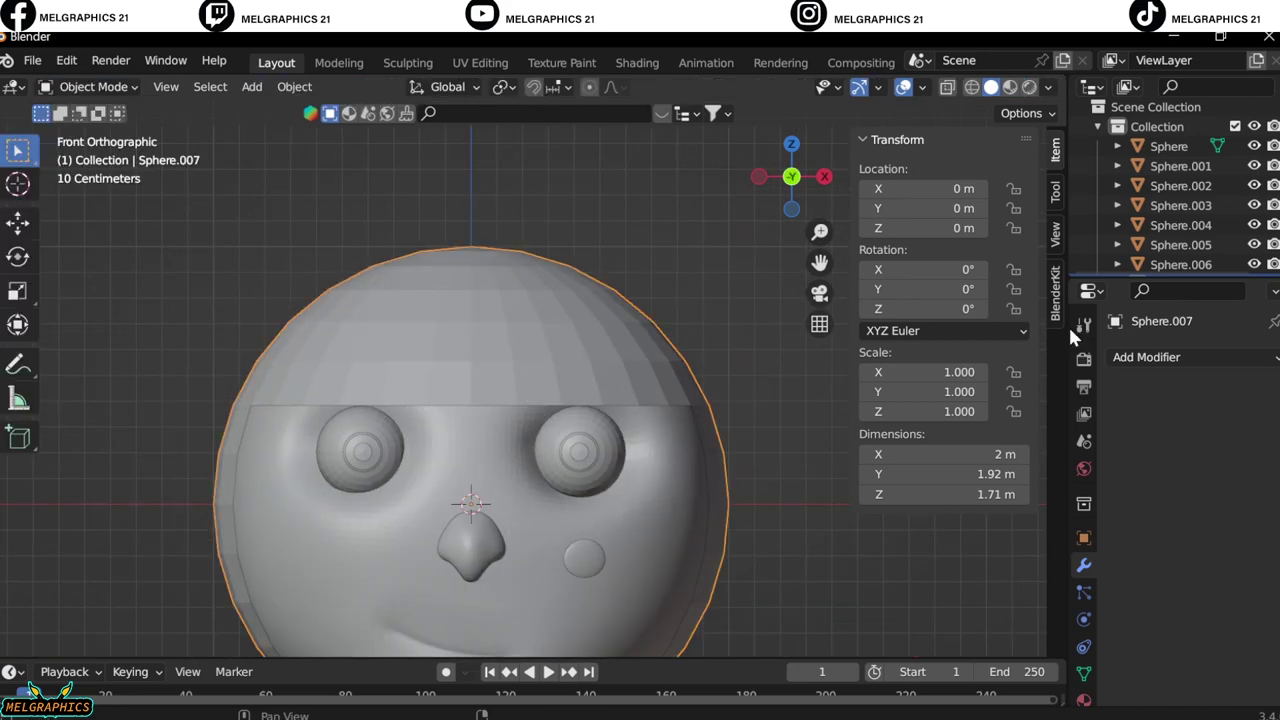
{"action": "left_click", "coordinate": [1146, 357]}
{"action": "left_click", "coordinate": [751, 478]}
{"action": "middle_click_drag", "start_coordinate": [751, 478], "coordinate": [586, 500]}
{"action": "key", "text": "KP_3"}
{"action": "key", "text": "s"}
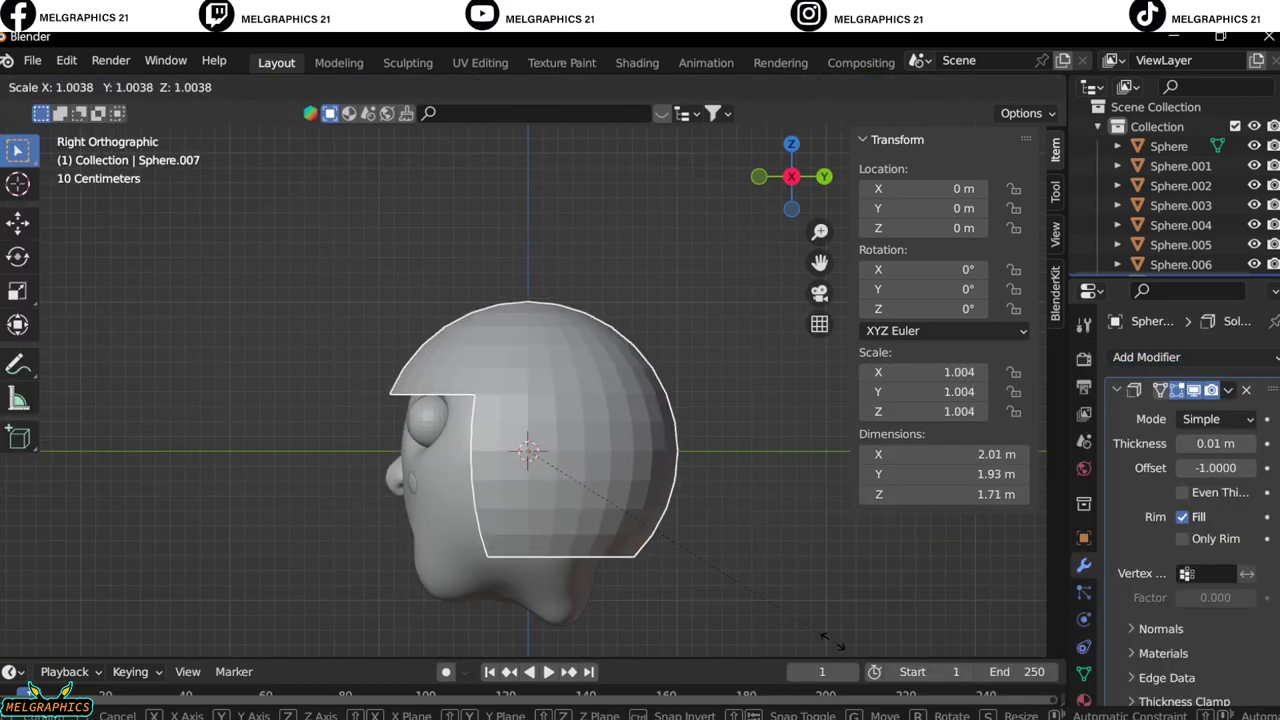
{"action": "left_click", "coordinate": [584, 511]}
{"action": "key", "text": "KP_1"}
{"action": "middle_click_drag", "start_coordinate": [725, 566], "coordinate": [760, 540]}
{"action": "left_click_drag", "start_coordinate": [1215, 443], "coordinate": [1240, 443]}
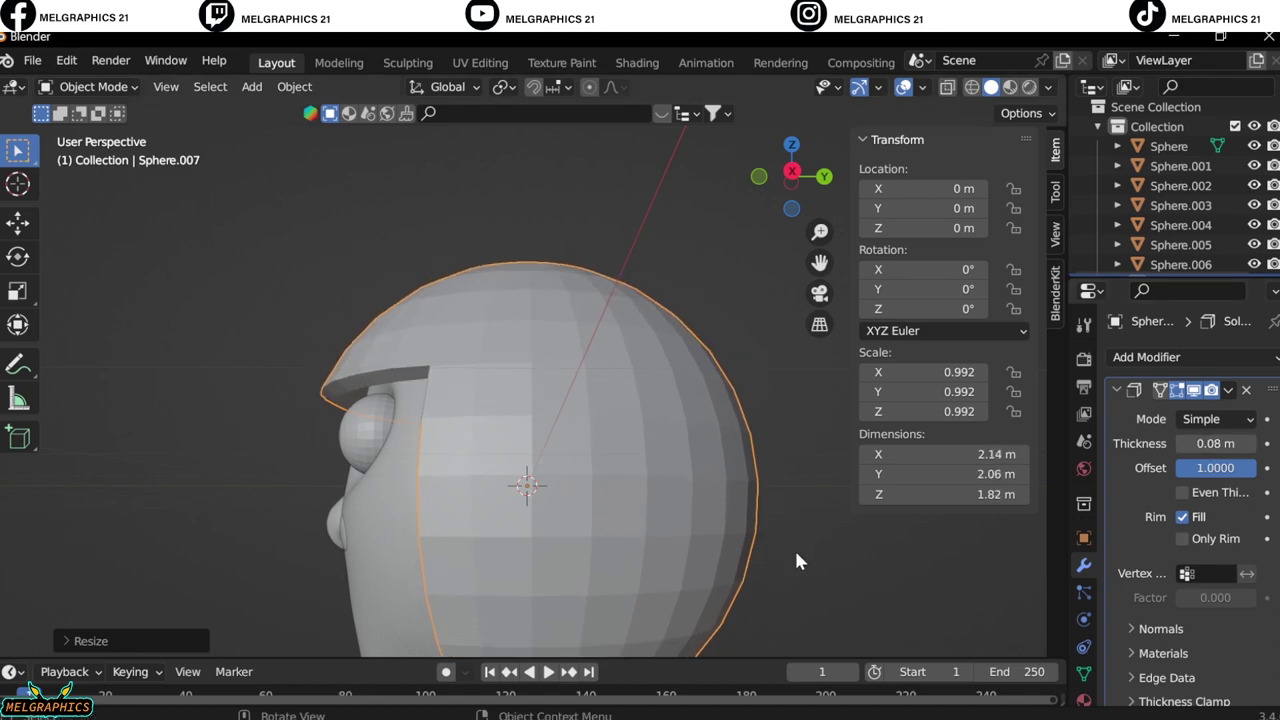
Shift the hair shell slightly along Y and scale it to 0.957.
{"action": "key", "text": "KP_3"}
{"action": "key", "text": "g"}
{"action": "key", "text": "y"}
{"action": "left_click", "coordinate": [823, 574]}
{"action": "key", "text": "s"}
{"action": "left_click", "coordinate": [835, 587]}
{"action": "mouse_move", "coordinate": [838, 600]}
{"action": "middle_mouse_down"}
{"action": "mouse_move", "coordinate": [574, 509]}
{"action": "mouse_move", "coordinate": [677, 560]}
{"action": "middle_mouse_up"}
{"action": "key", "text": "KP_1"}
{"action": "scroll", "coordinate": [445, 400], "scroll_direction": "up", "scroll_amount": 5}
Put the hair cap in Sculpt Mode with the Lasso Trim tool.
{"action": "left_click", "coordinate": [80, 87]}
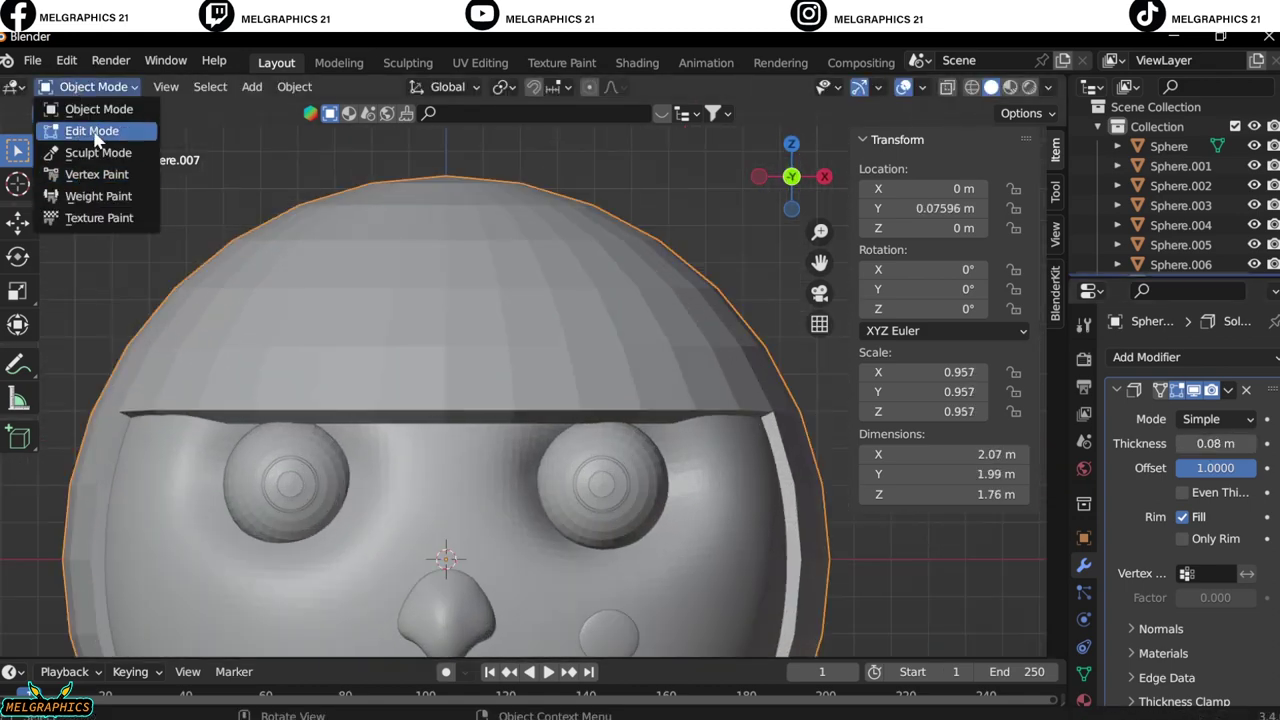
{"action": "left_click", "coordinate": [75, 146]}
{"action": "left_click", "coordinate": [18, 562]}
{"action": "left_click_drag", "start_coordinate": [18, 525], "coordinate": [55, 528]}
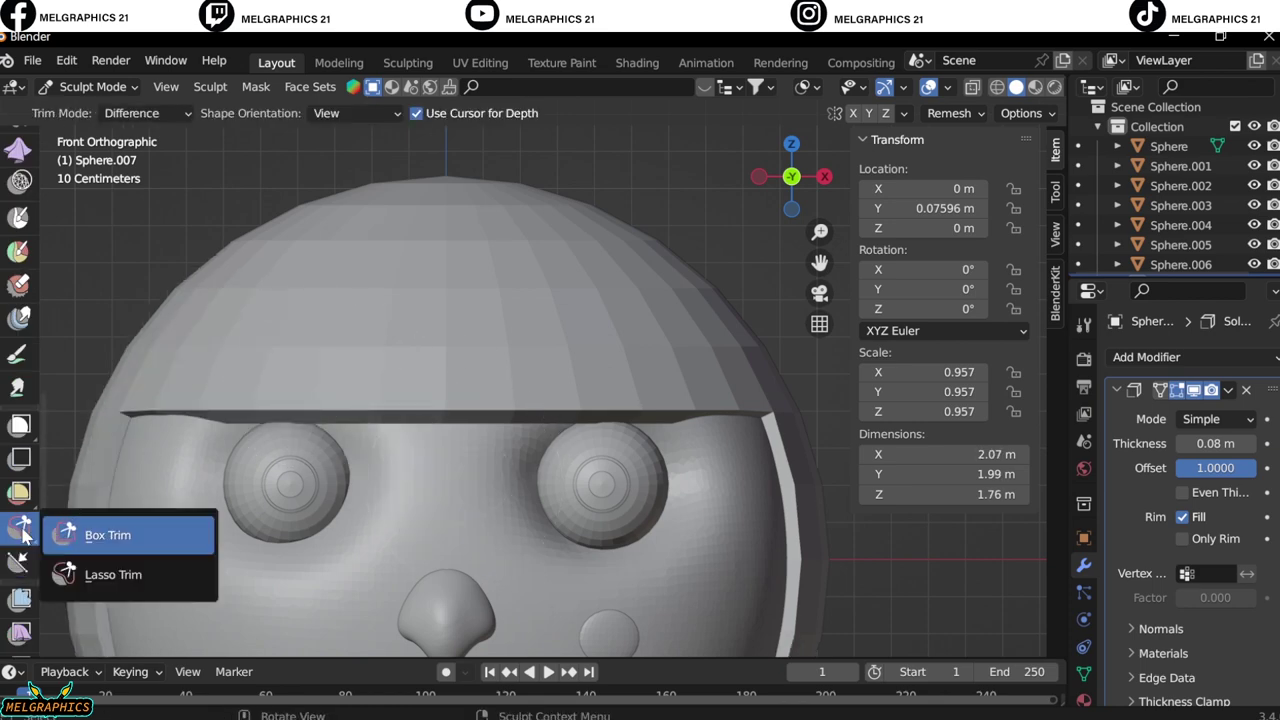
{"action": "middle_click_drag", "start_coordinate": [451, 380], "coordinate": [253, 479]}
{"action": "key", "text": "KP_1"}
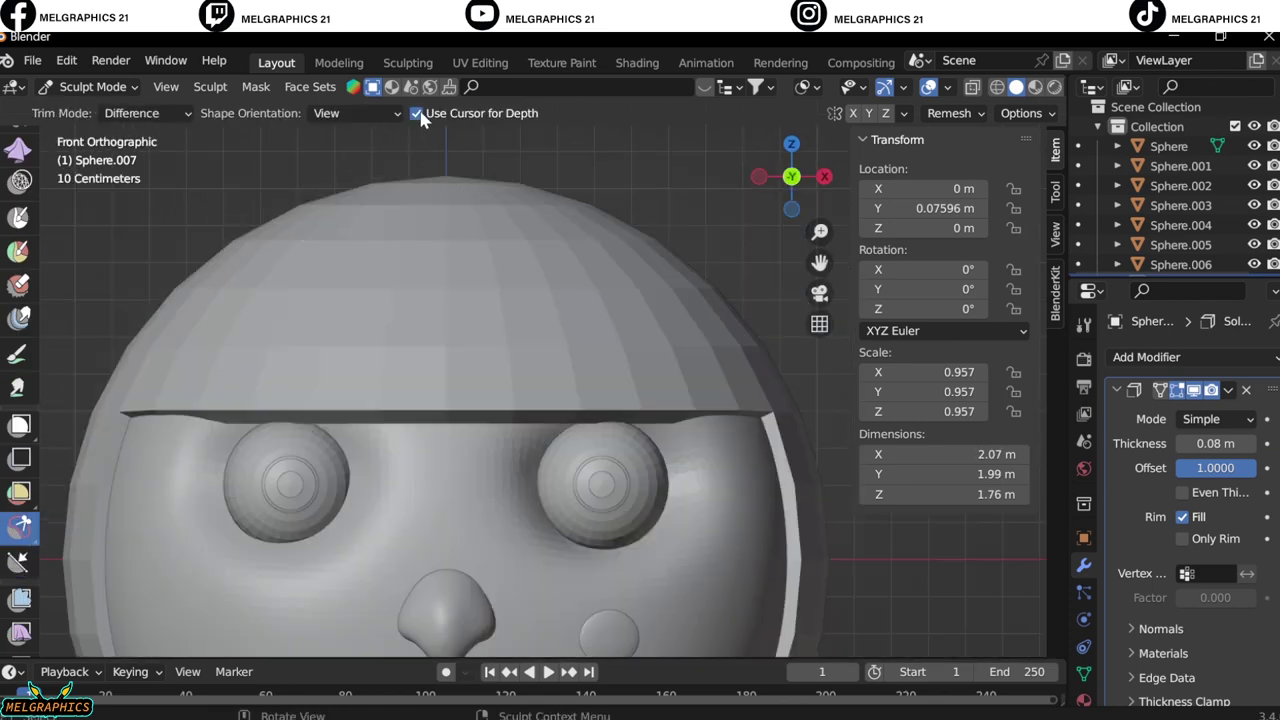
Set Trim Mode to Join and draw hair panels hanging beside the face.
{"action": "left_click", "coordinate": [145, 113]}
{"action": "left_click", "coordinate": [180, 177]}
{"action": "middle_click_drag", "start_coordinate": [200, 260], "coordinate": [128, 462]}
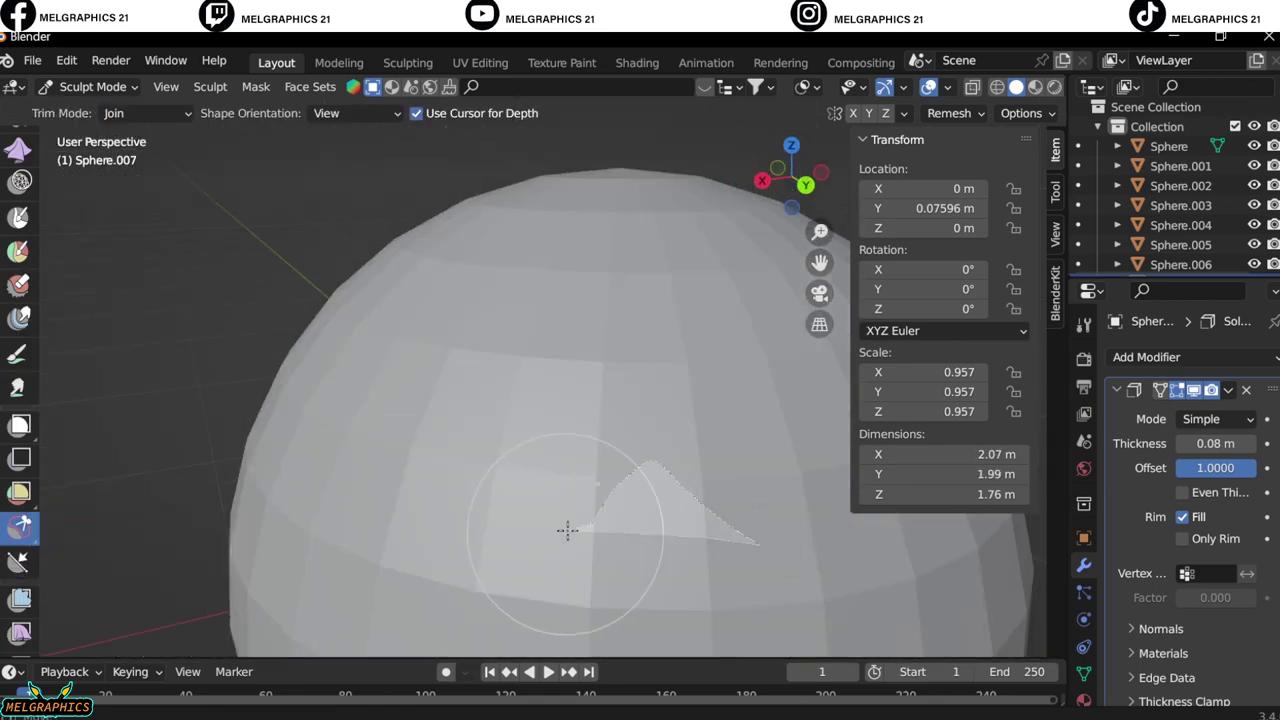
{"action": "key", "text": "KP_1"}
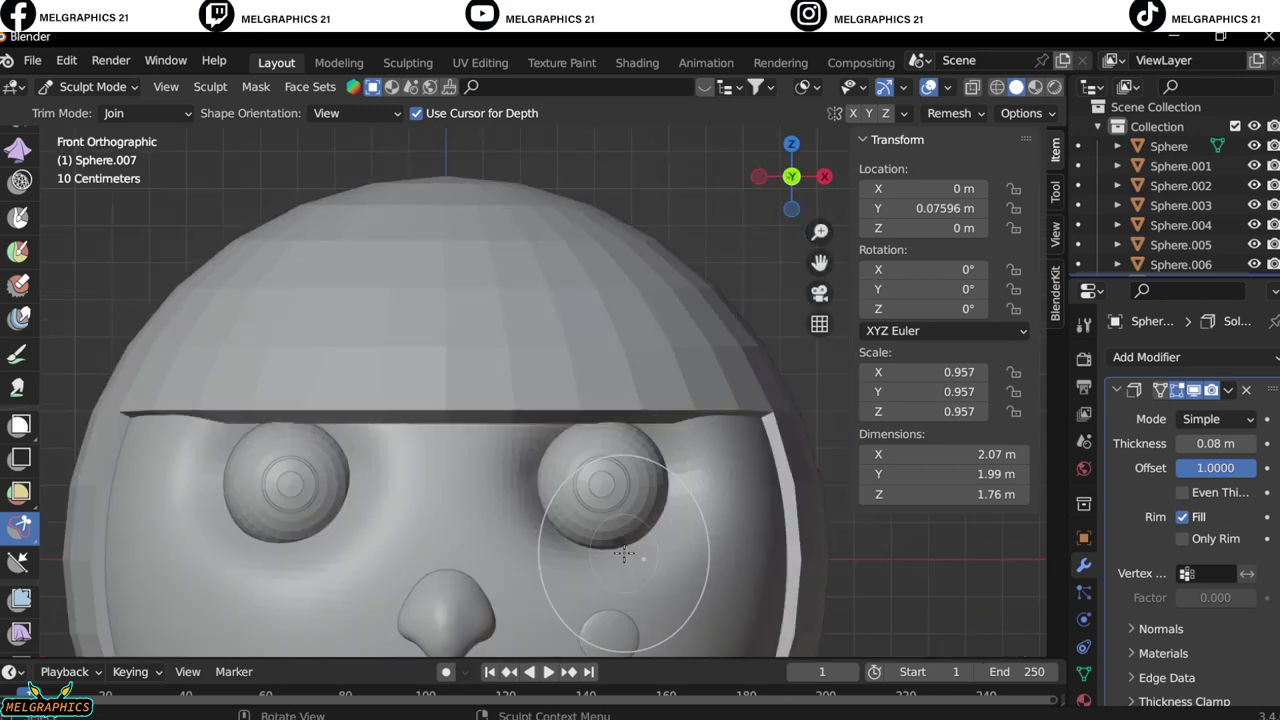
{"action": "scroll", "coordinate": [610, 530], "scroll_direction": "down", "scroll_amount": 2}
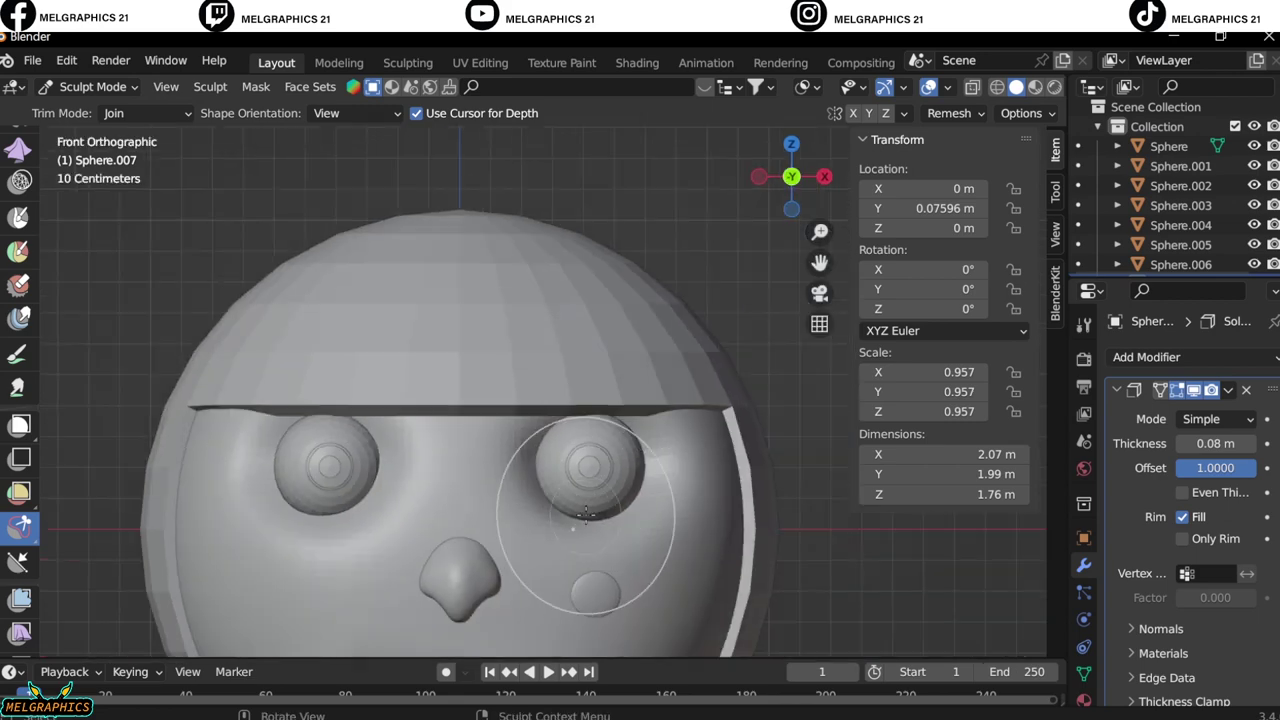
{"action": "scroll", "coordinate": [557, 471], "scroll_direction": "down", "scroll_amount": 2}
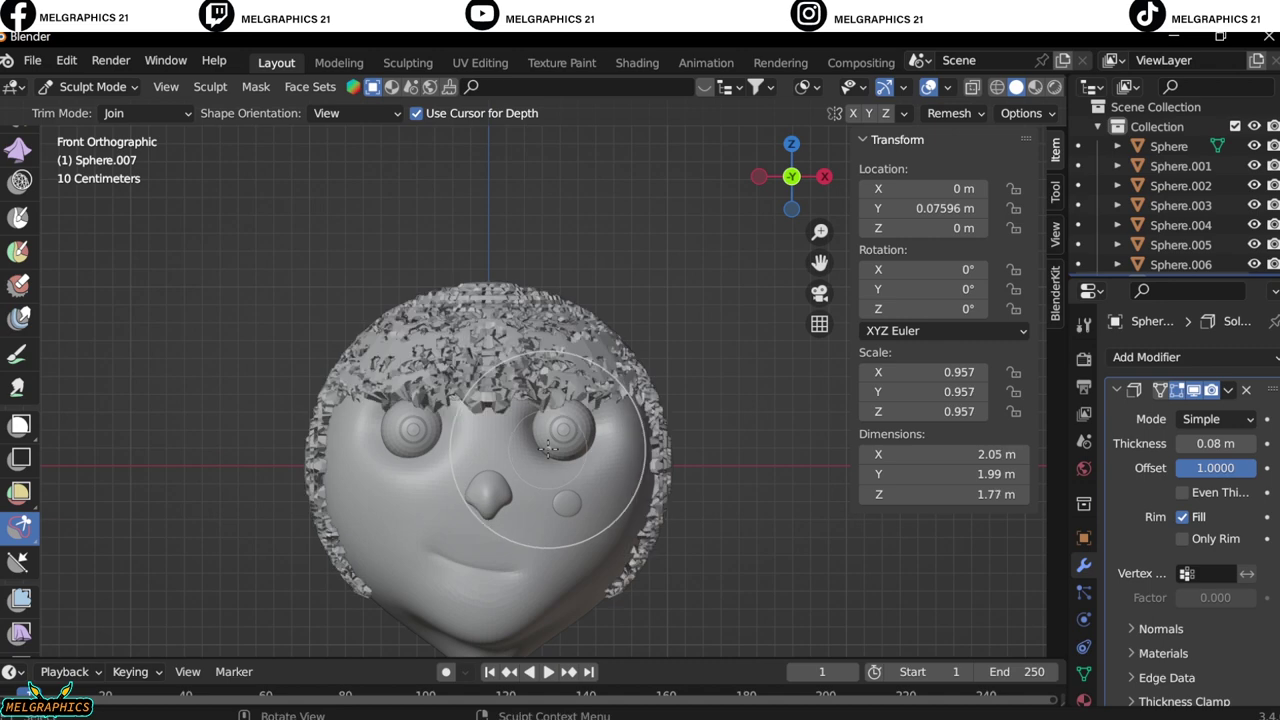
Use the Grab brush to pull the back of the hair down in Right view.
{"action": "key", "text": "g"}
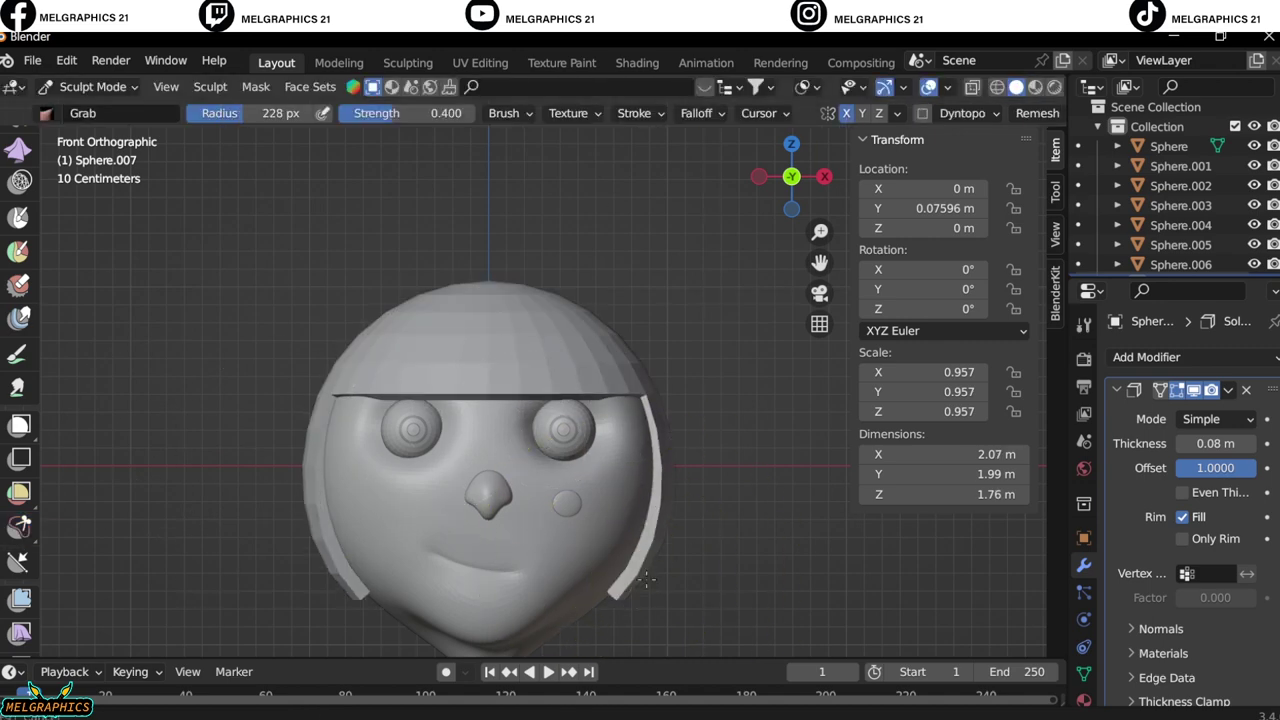
{"action": "key", "text": "KP_3"}
{"action": "scroll", "coordinate": [632, 530], "scroll_direction": "down", "scroll_amount": 3}
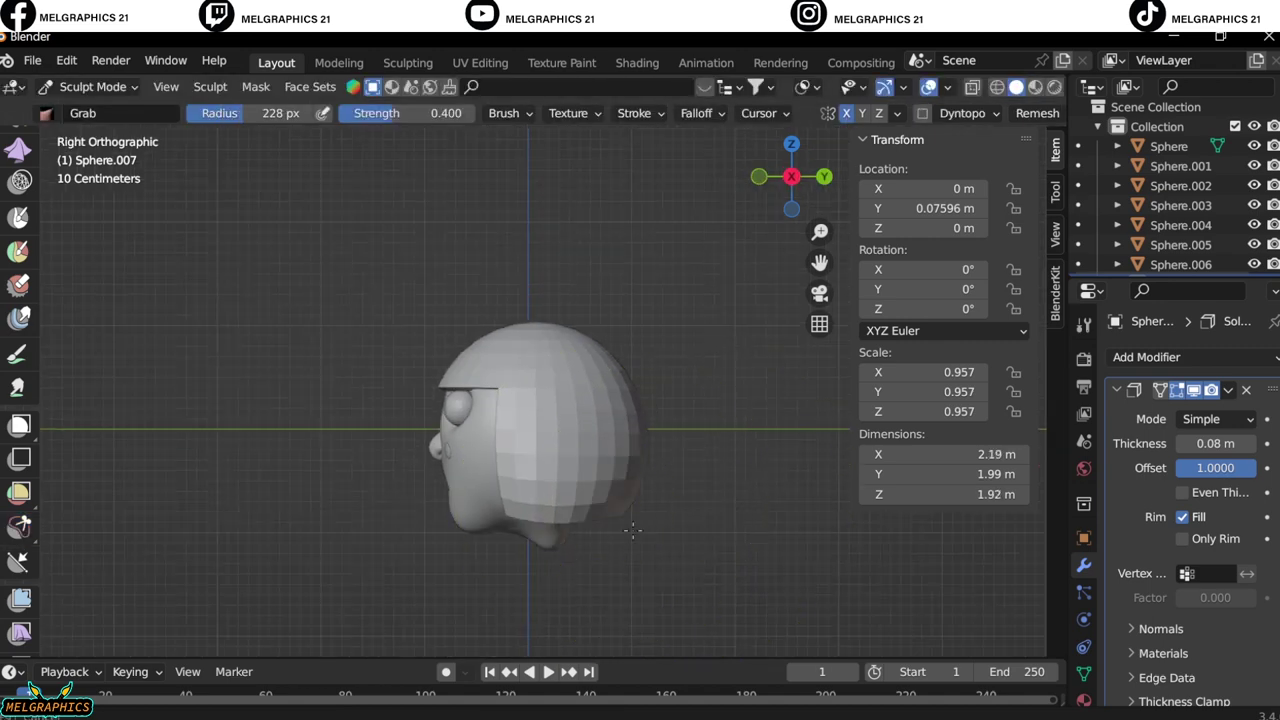
{"action": "mouse_move", "coordinate": [500, 532]}
{"action": "left_mouse_down"}
{"action": "mouse_move", "coordinate": [590, 495]}
{"action": "mouse_move", "coordinate": [613, 538]}
{"action": "left_mouse_up"}
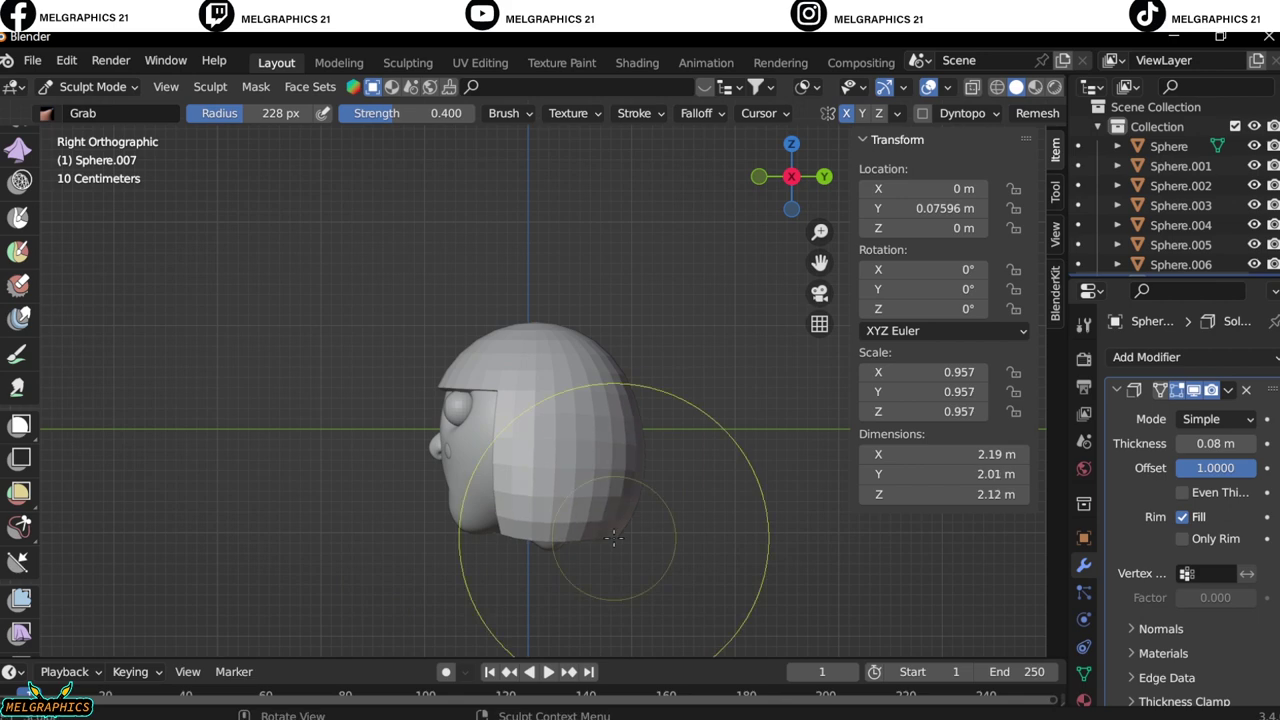
{"action": "key", "text": "KP_1"}
{"action": "scroll", "coordinate": [326, 557], "scroll_direction": "up", "scroll_amount": 2}
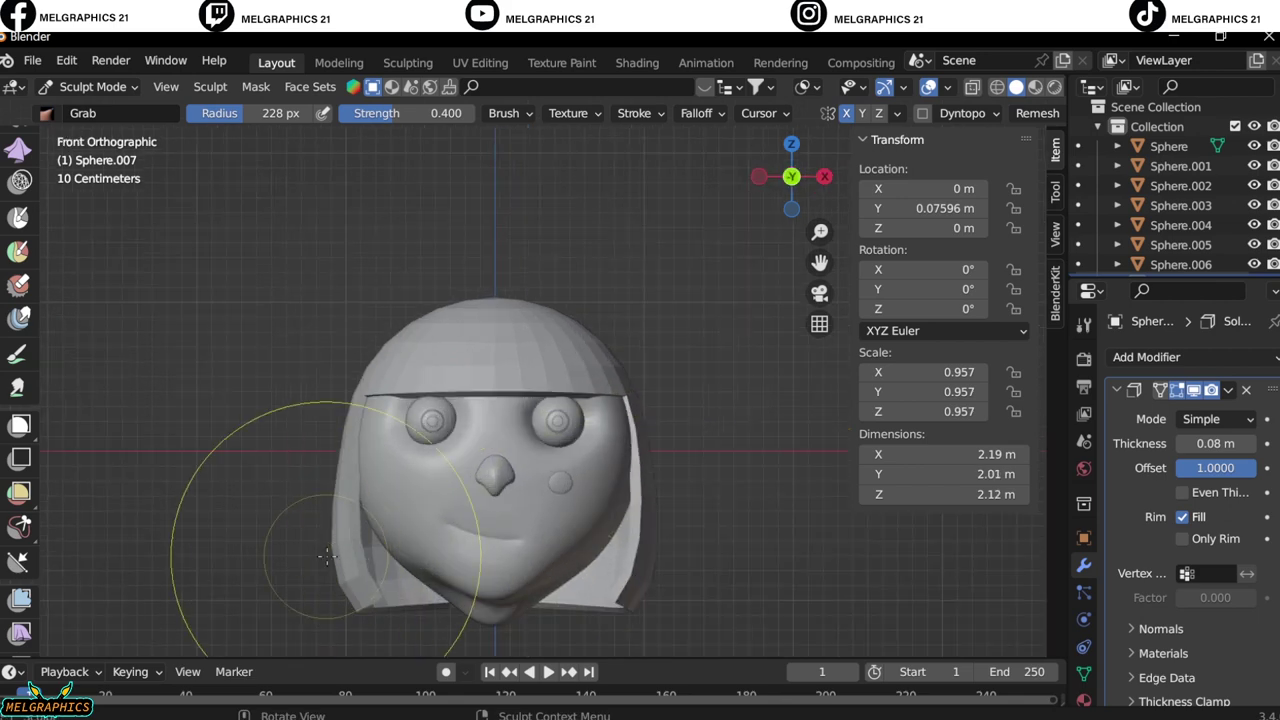
{"action": "middle_click_drag", "start_coordinate": [340, 510], "coordinate": [700, 512]}
Pull the back edge inward and reshape the left side into a chin-length bob, back in Object Mode.
{"action": "key", "text": "KP_3"}
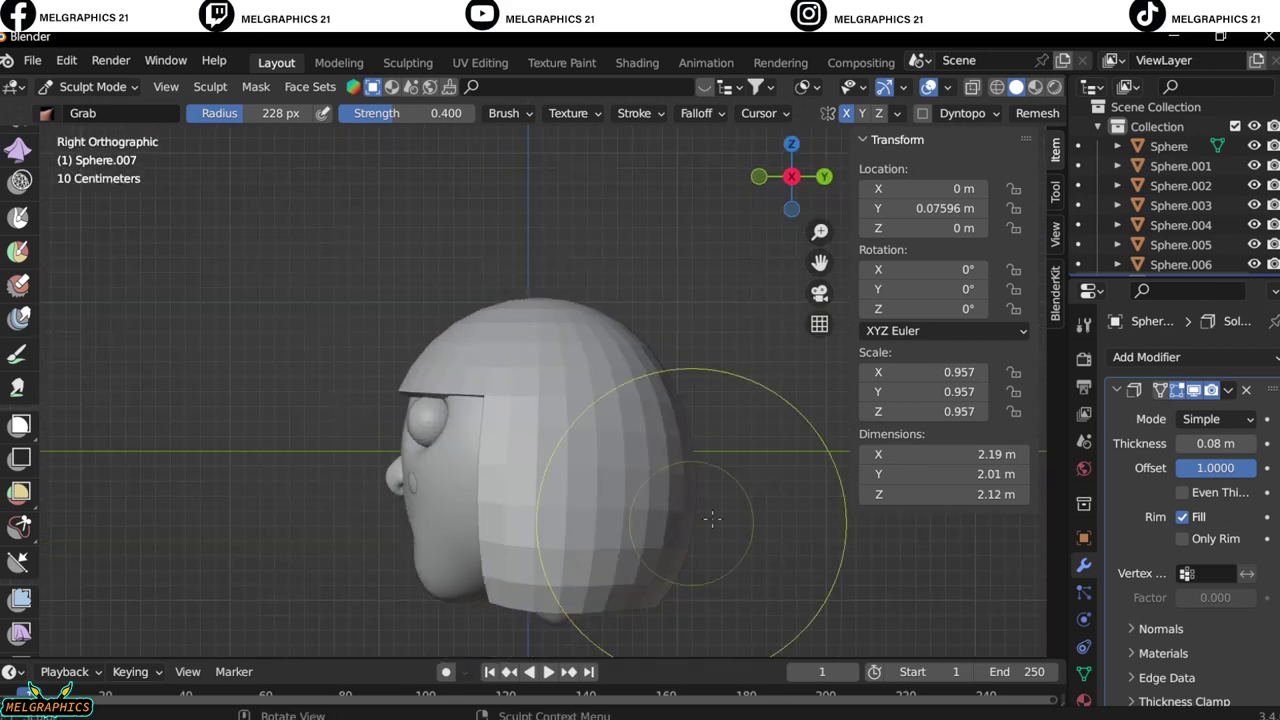
{"action": "left_click_drag", "start_coordinate": [709, 514], "coordinate": [621, 565]}
{"action": "key", "text": "KP_1"}
{"action": "left_click_drag", "start_coordinate": [357, 470], "coordinate": [350, 480]}
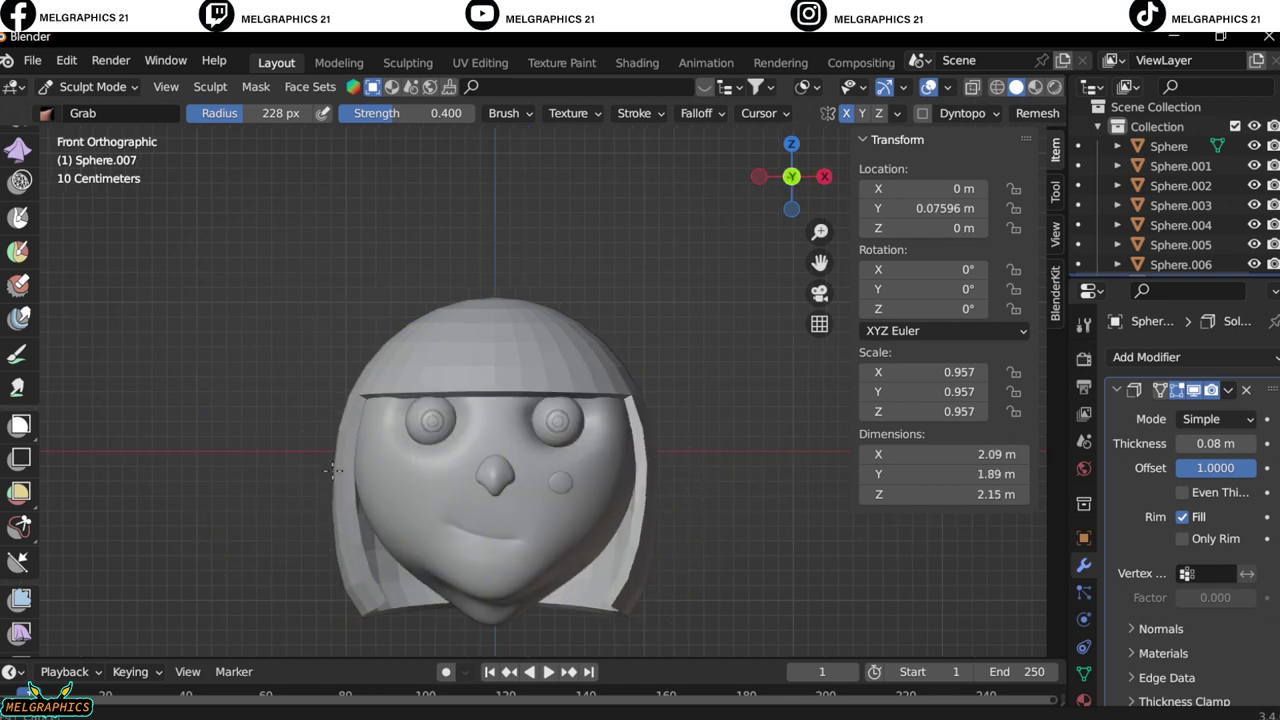
{"action": "middle_click_drag", "start_coordinate": [350, 480], "coordinate": [812, 535]}
{"action": "key", "text": "KP_1"}
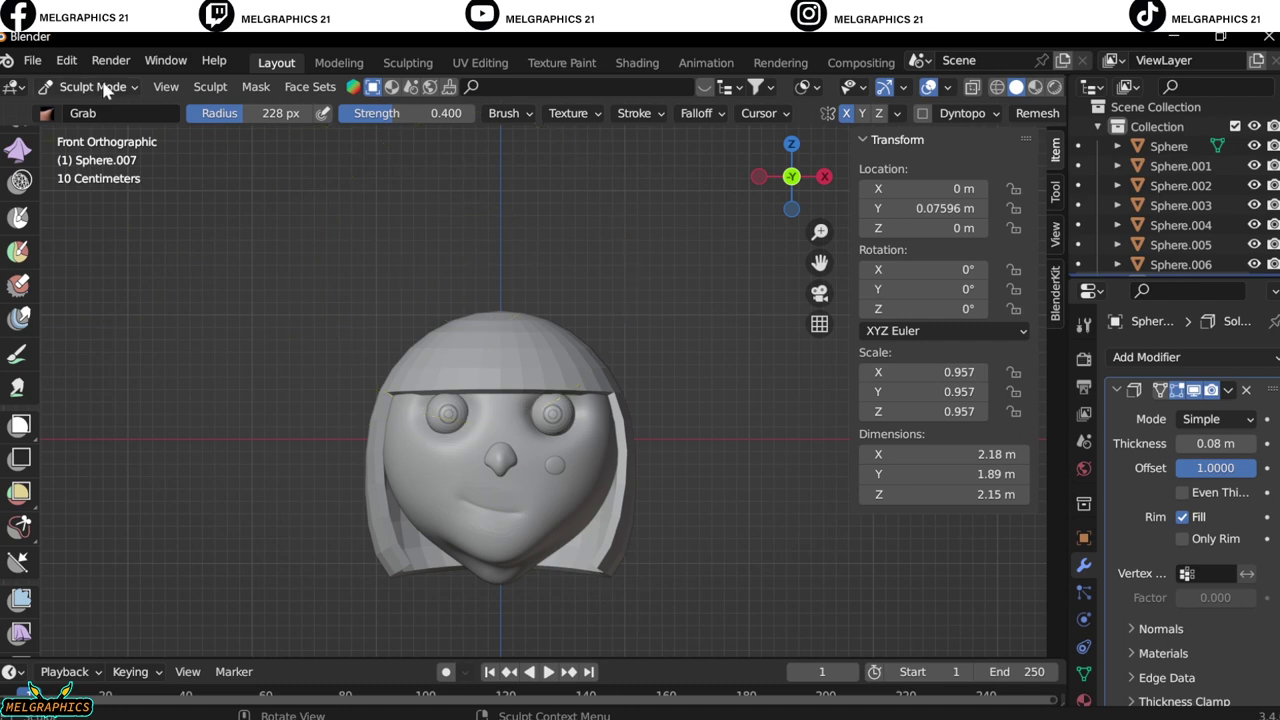
{"action": "key", "text": "ctrl+Tab"}
{"action": "middle_click_drag", "start_coordinate": [463, 367], "coordinate": [520, 400]}
{"action": "key", "text": "KP_1"}
Sculpt the hair with a sharp draw brush, then add level-1 subdivision in Object Mode.
{"action": "key", "text": "KP_Decimal"}
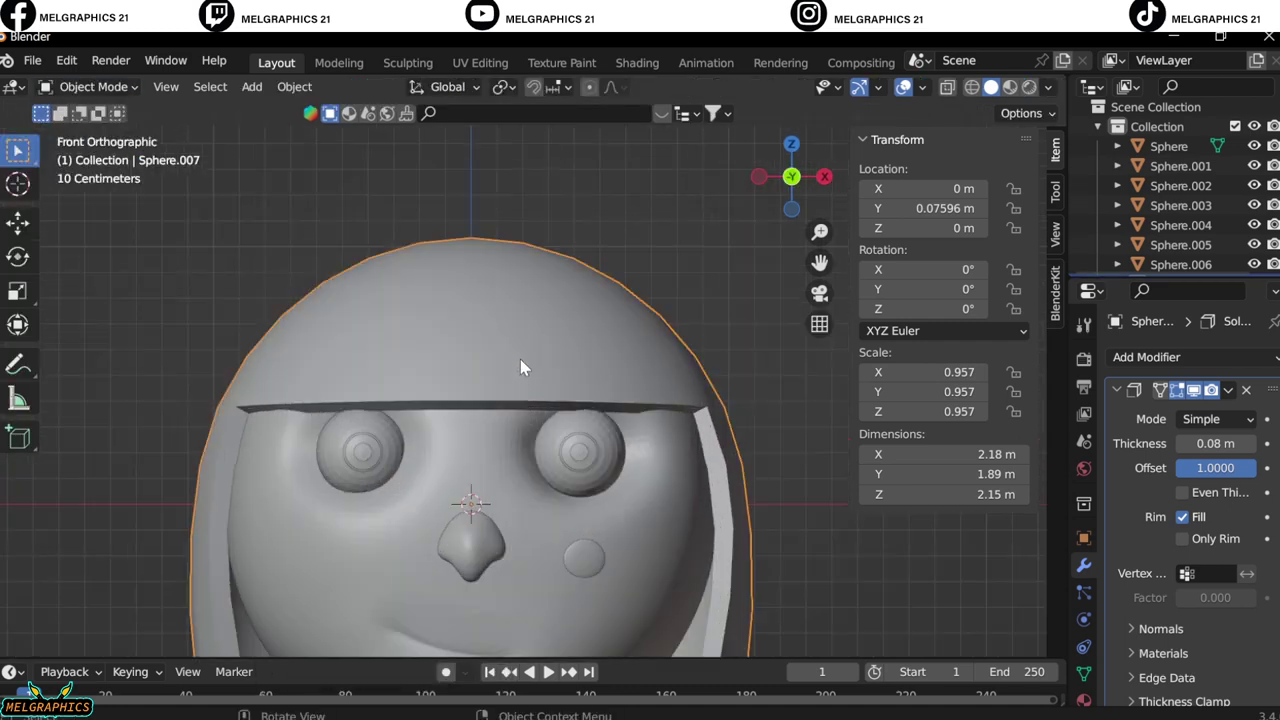
{"action": "left_click", "coordinate": [90, 86]}
{"action": "left_click", "coordinate": [100, 137]}
{"action": "left_click", "coordinate": [18, 182]}
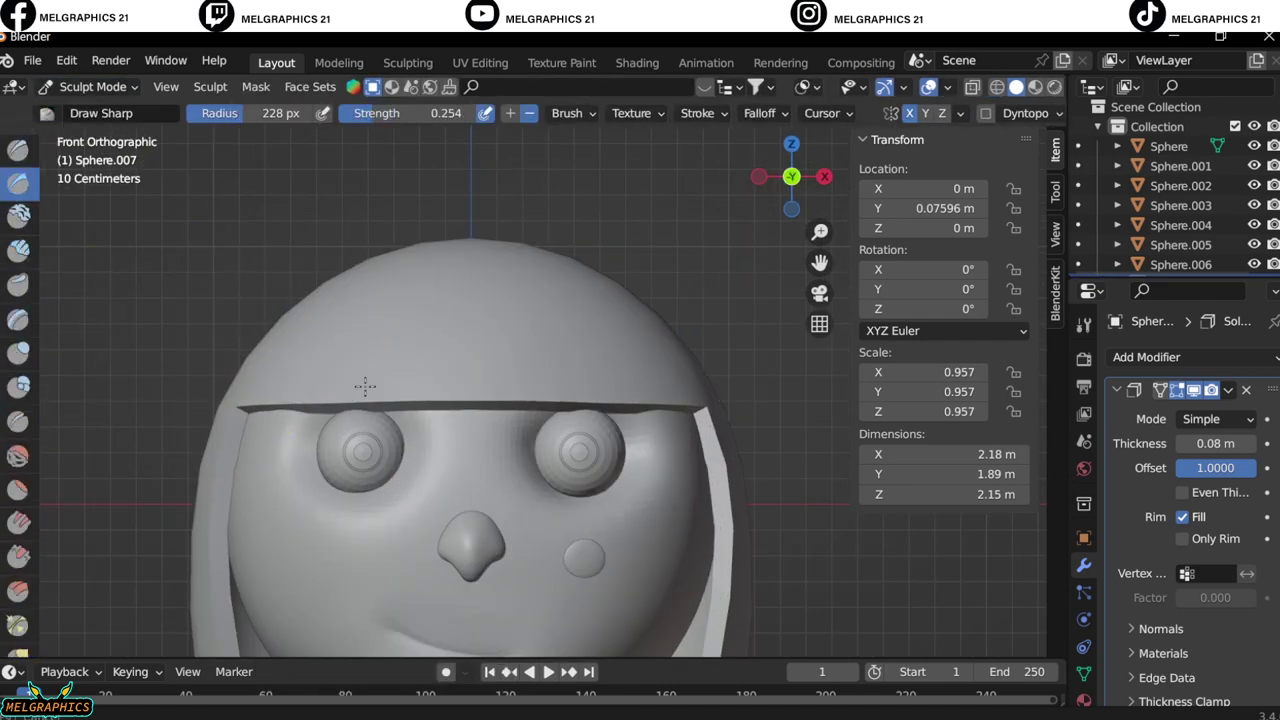
{"action": "key", "text": "ctrl+Tab"}
{"action": "key", "text": "ctrl+1"}
Return to the front view and select the eye, bringing up its context menu.
{"action": "middle_click_drag", "start_coordinate": [305, 457], "coordinate": [506, 380]}
{"action": "scroll", "coordinate": [506, 380], "scroll_direction": "down", "scroll_amount": 3}
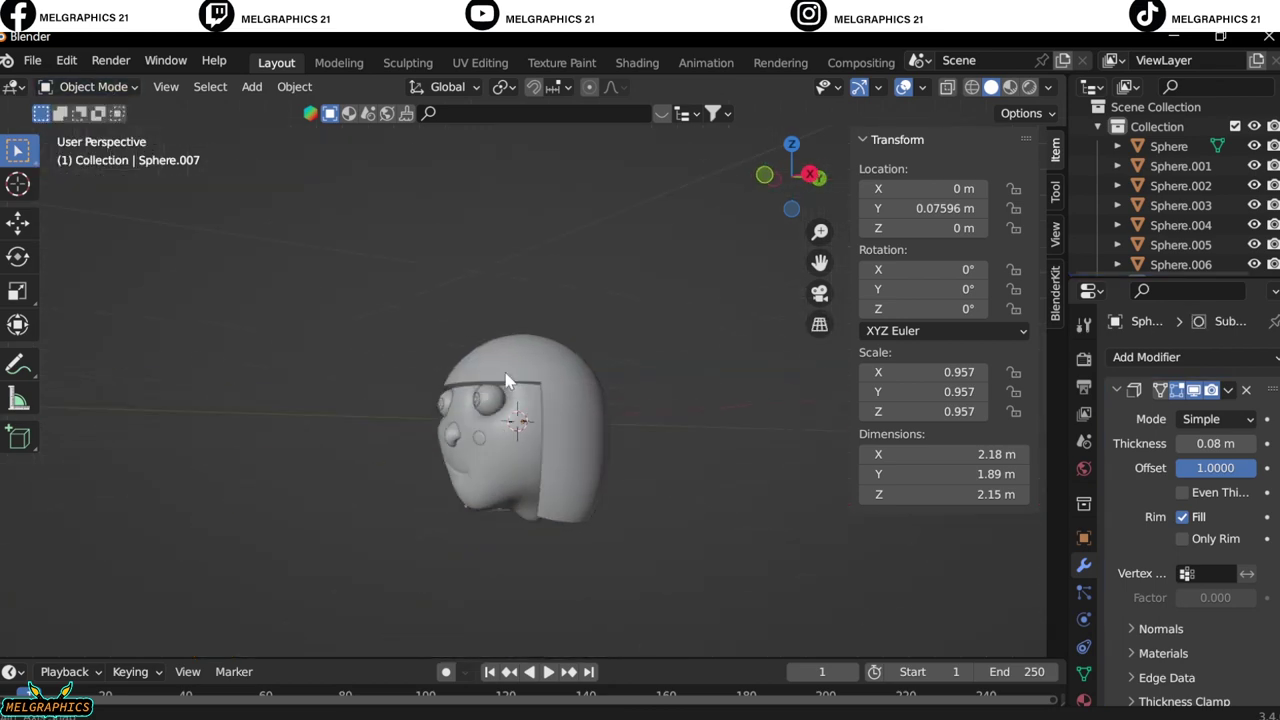
{"action": "key", "text": "KP_1"}
{"action": "left_click", "coordinate": [522, 493]}
{"action": "scroll", "coordinate": [522, 493], "scroll_direction": "up", "scroll_amount": 2}
{"action": "right_click", "coordinate": [522, 493]}
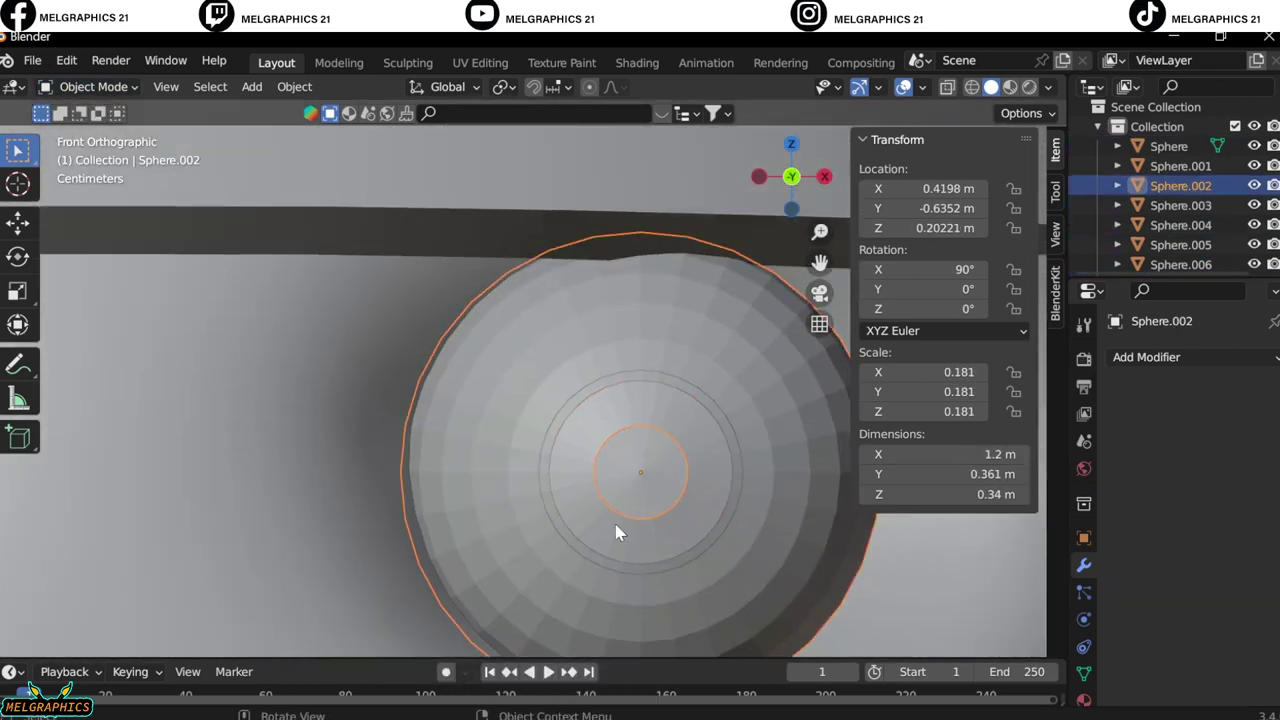
Slide the cheek disc along Y until it rests against the face.
{"action": "key", "text": "g"}
{"action": "key", "text": "y"}
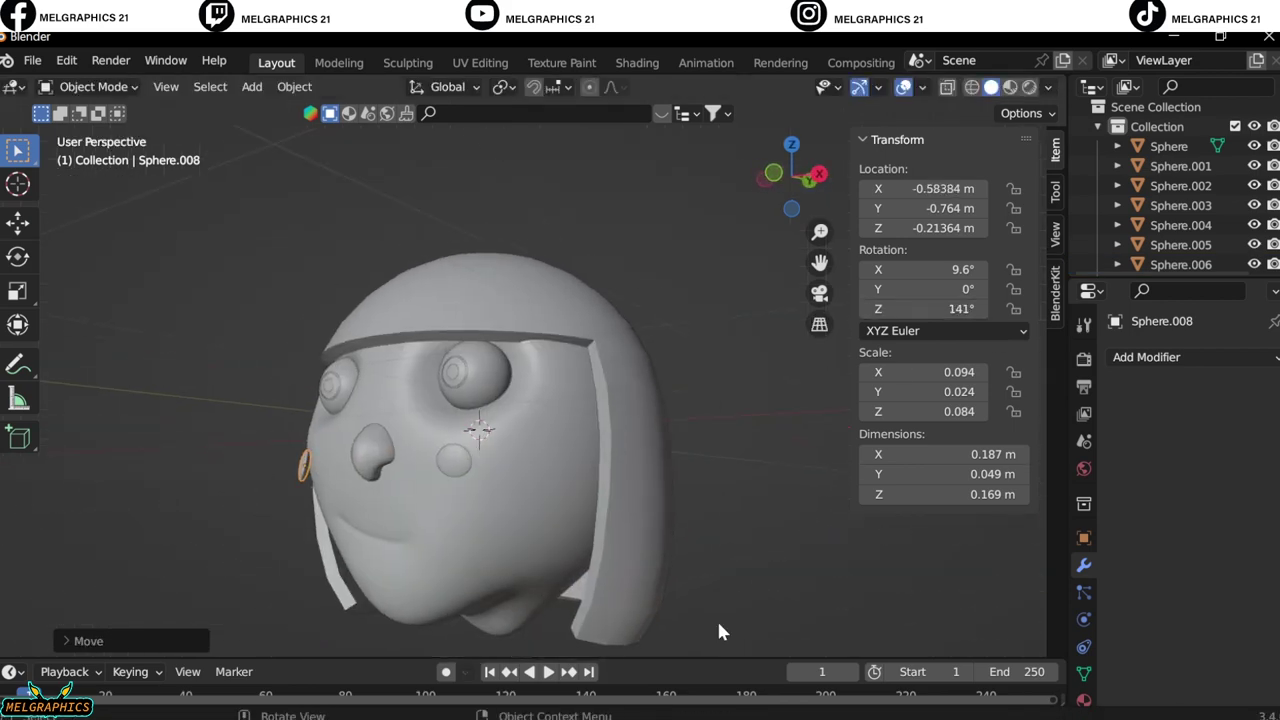
{"action": "key", "text": "y"}
{"action": "left_click", "coordinate": [646, 511]}
{"action": "key", "text": "KP_1"}
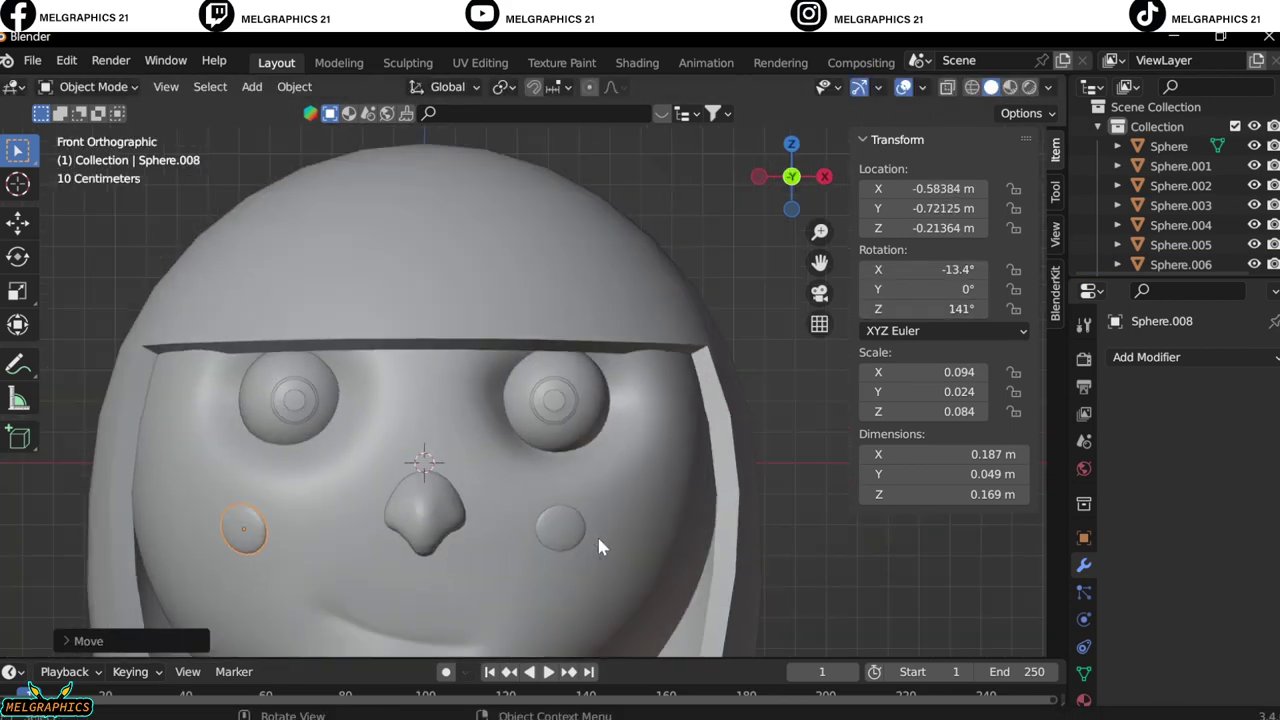
Reselect the left cheek disc and nudge it along Y into its final position.
{"action": "left_click", "coordinate": [257, 535]}
{"action": "key", "text": "g"}
{"action": "key", "text": "y"}
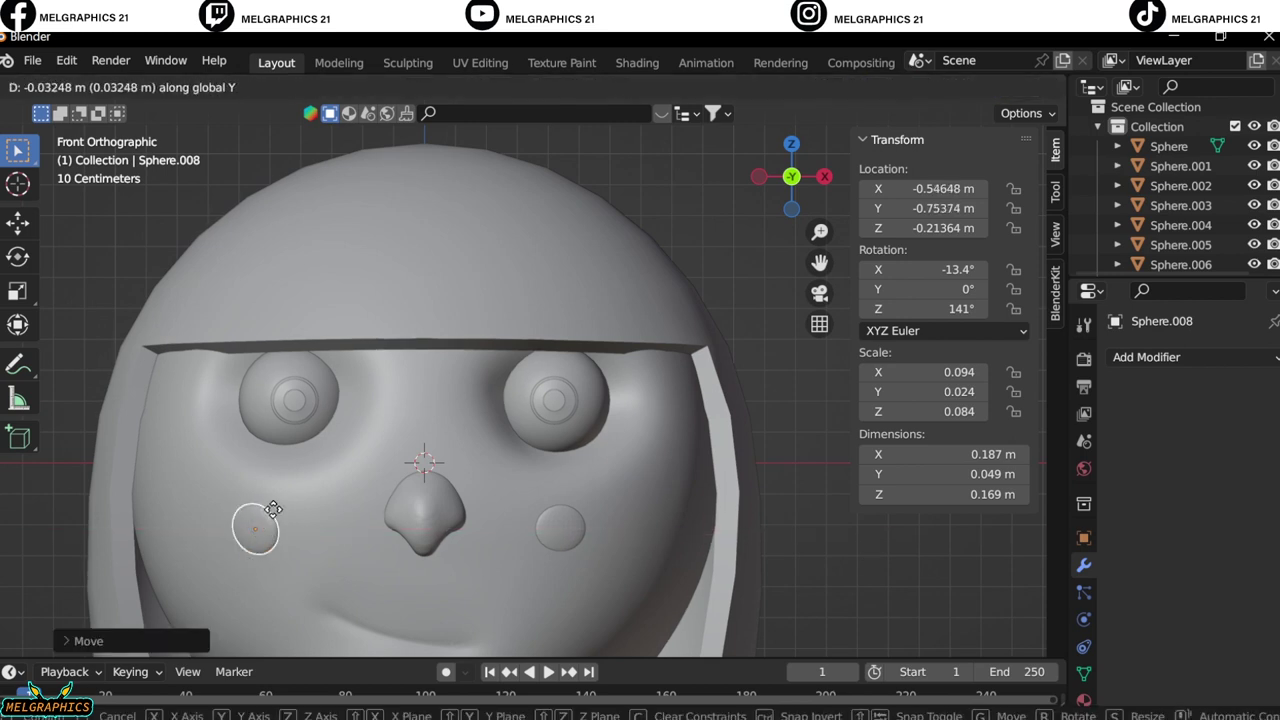
{"action": "left_click", "coordinate": [560, 528]}
{"action": "right_click", "coordinate": [576, 540]}
{"action": "left_click", "coordinate": [262, 537]}
{"action": "scroll", "coordinate": [571, 505], "scroll_direction": "down", "scroll_amount": 5}
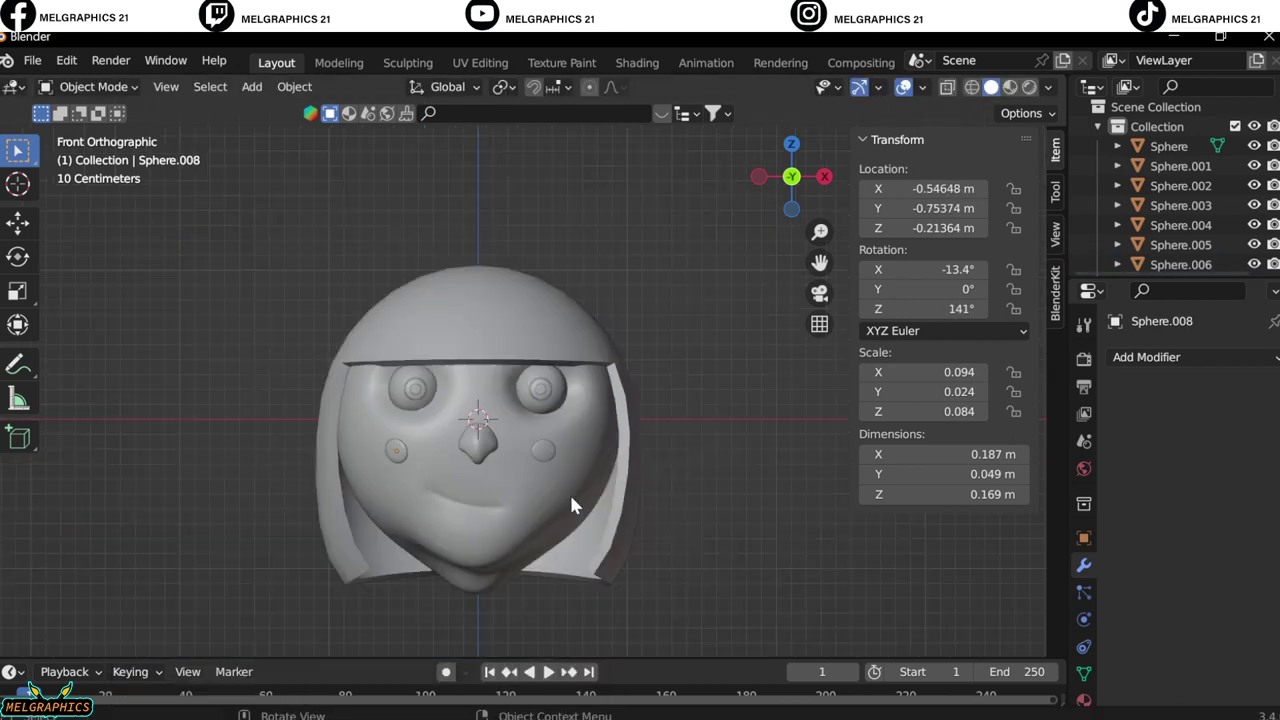
Enter Sculpt Mode on the head and pick the surface-pulling brush, framing the chin.
{"action": "left_click", "coordinate": [95, 87]}
{"action": "left_click", "coordinate": [90, 142]}
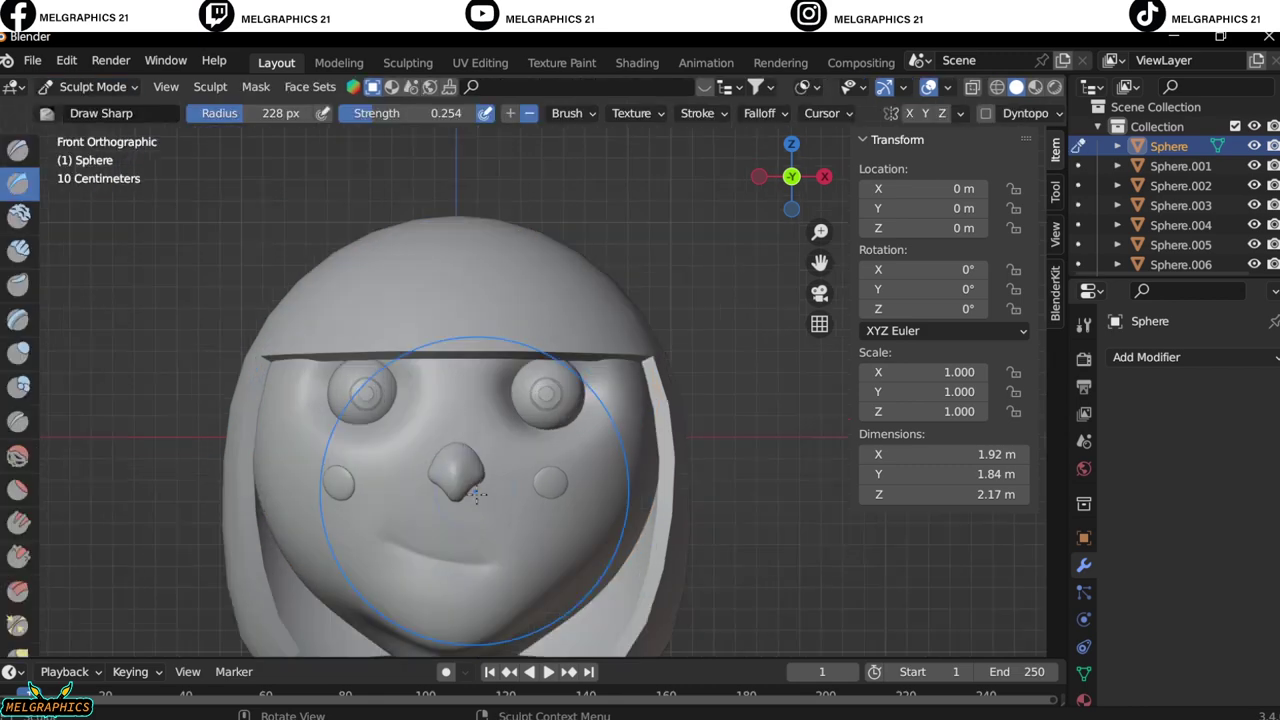
{"action": "key", "text": "g"}
{"action": "scroll", "coordinate": [500, 530], "scroll_direction": "down", "scroll_amount": 3}
{"action": "mouse_move", "coordinate": [600, 520]}
{"action": "middle_mouse_down"}
{"action": "mouse_move", "coordinate": [484, 491]}
{"action": "mouse_move", "coordinate": [509, 514]}
{"action": "middle_mouse_up"}
{"action": "scroll", "coordinate": [509, 514], "scroll_direction": "up", "scroll_amount": 4}
{"action": "scroll", "coordinate": [571, 337], "scroll_direction": "up", "scroll_amount": 3}
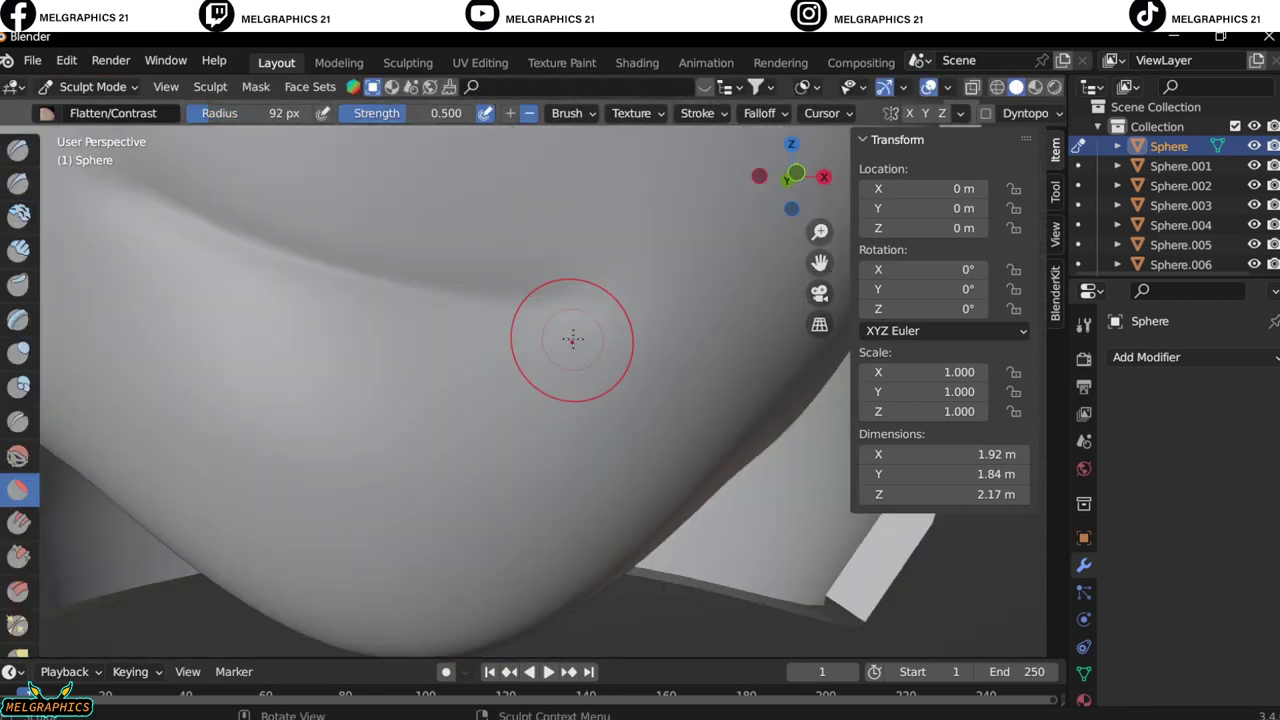
{"action": "key", "text": "g"}
{"action": "scroll", "coordinate": [135, 297], "scroll_direction": "down", "scroll_amount": 2}
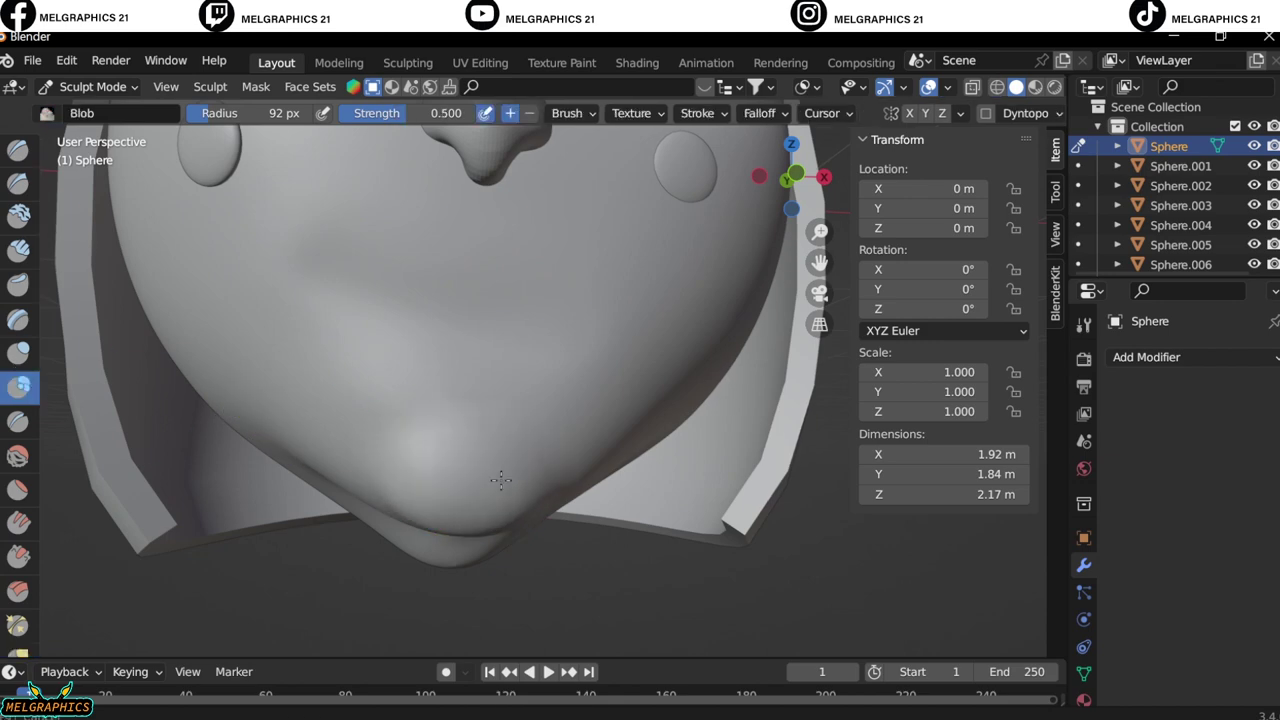
{"action": "scroll", "coordinate": [500, 480], "scroll_direction": "down", "scroll_amount": 3}
{"action": "key", "text": "KP_1"}
{"action": "scroll", "coordinate": [431, 525], "scroll_direction": "up", "scroll_amount": 4}
Bulge the chin into a rounded shape with the Blob brush and check it.
{"action": "left_click_drag", "start_coordinate": [431, 525], "coordinate": [480, 505]}
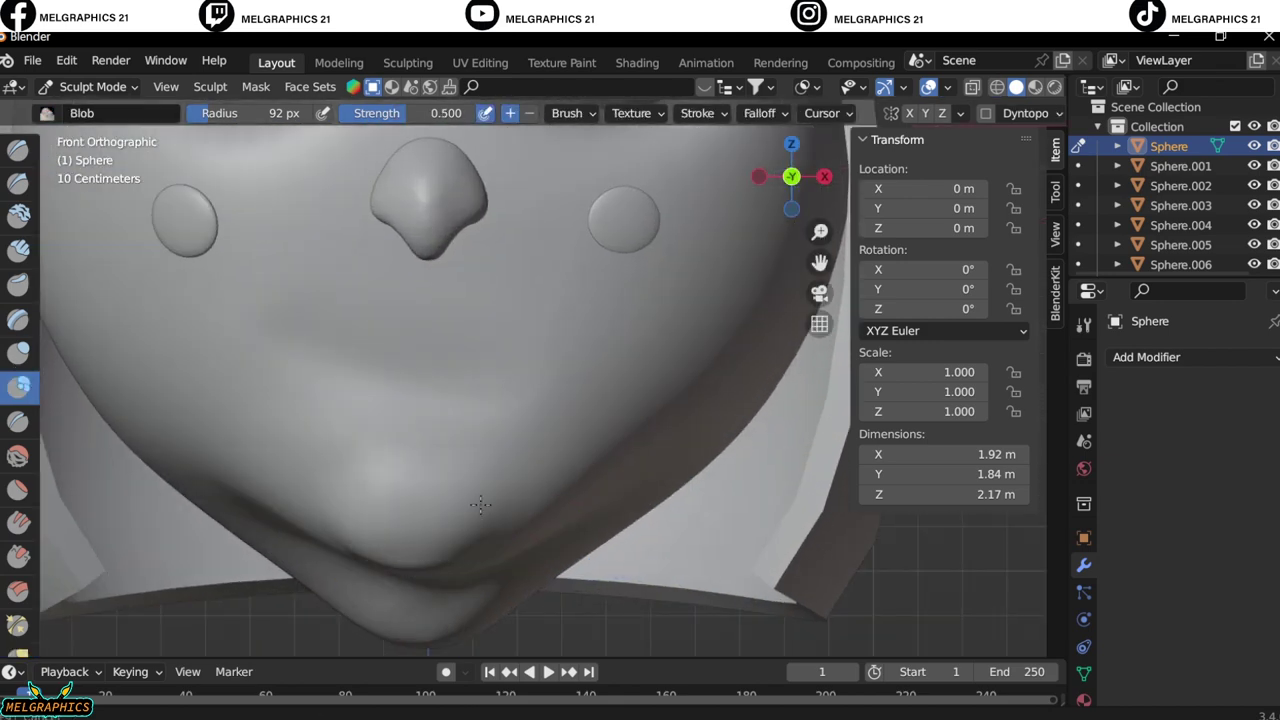
{"action": "scroll", "coordinate": [337, 512], "scroll_direction": "down", "scroll_amount": 2}
{"action": "middle_click_drag", "start_coordinate": [337, 512], "coordinate": [514, 486]}
{"action": "key", "text": "KP_1"}
{"action": "scroll", "coordinate": [514, 486], "scroll_direction": "down", "scroll_amount": 3}
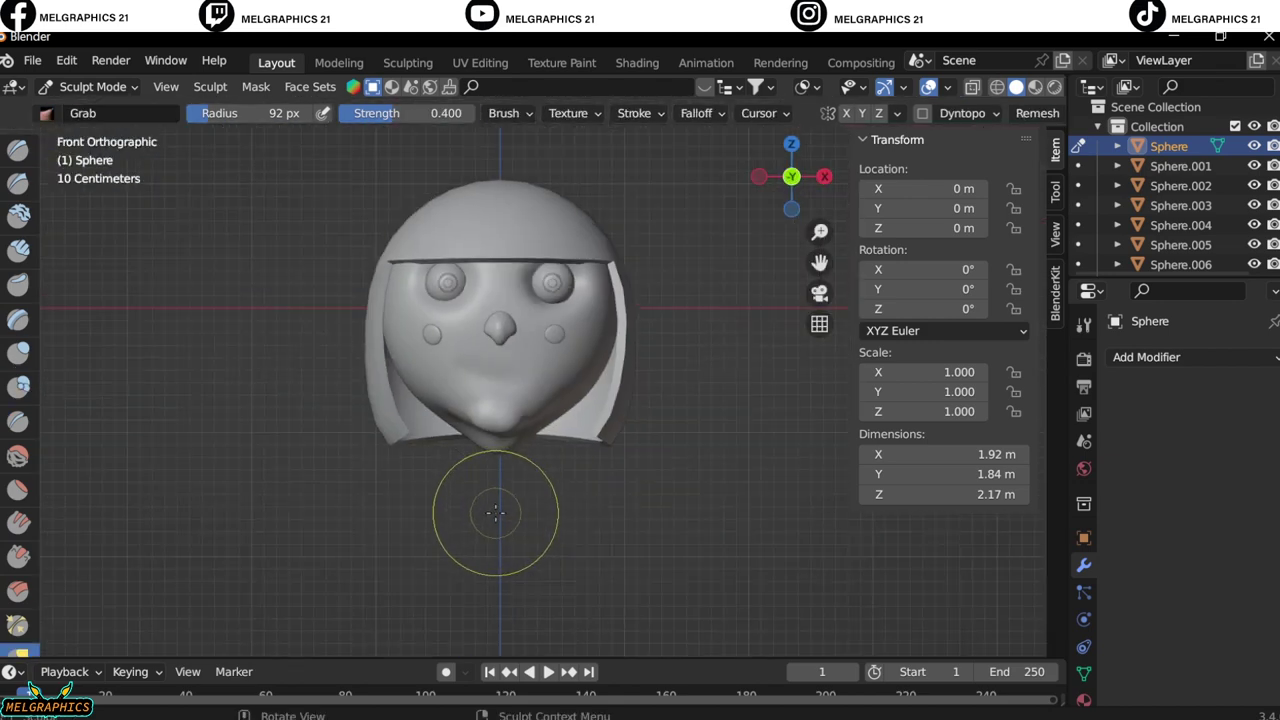
{"action": "scroll", "coordinate": [103, 432], "scroll_direction": "up", "scroll_amount": 4}
{"action": "key", "text": "g"}
{"action": "scroll", "coordinate": [443, 517], "scroll_direction": "down", "scroll_amount": 4}
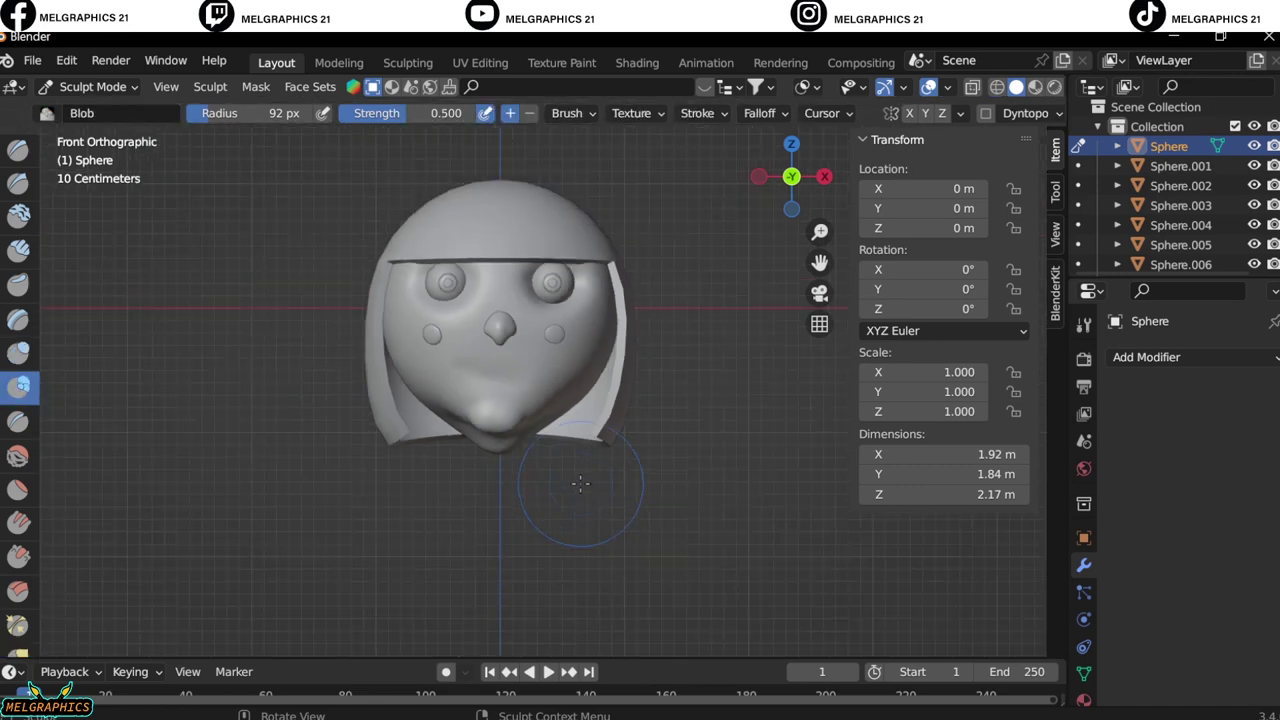
{"action": "scroll", "coordinate": [424, 248], "scroll_direction": "up", "scroll_amount": 5}
{"action": "scroll", "coordinate": [328, 362], "scroll_direction": "down", "scroll_amount": 5}
{"action": "scroll", "coordinate": [420, 380], "scroll_direction": "up", "scroll_amount": 5}
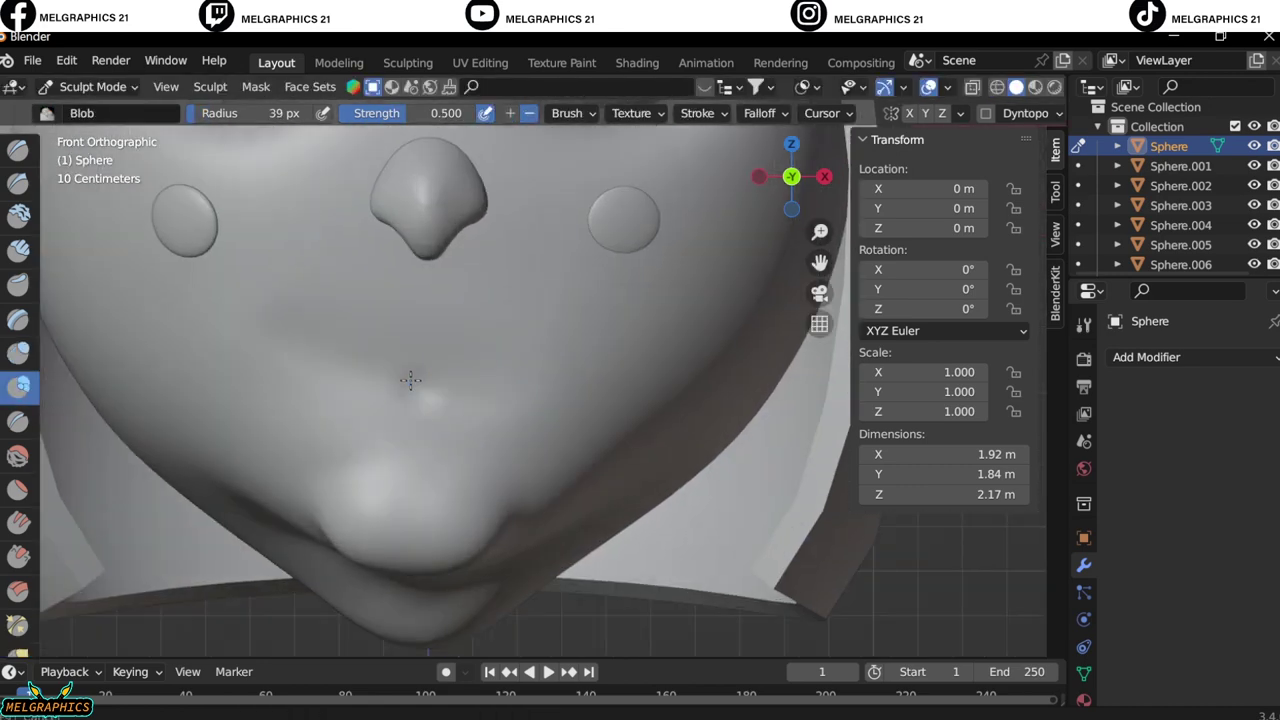
{"action": "scroll", "coordinate": [628, 528], "scroll_direction": "down", "scroll_amount": 5}
{"action": "scroll", "coordinate": [513, 458], "scroll_direction": "down", "scroll_amount": 2}
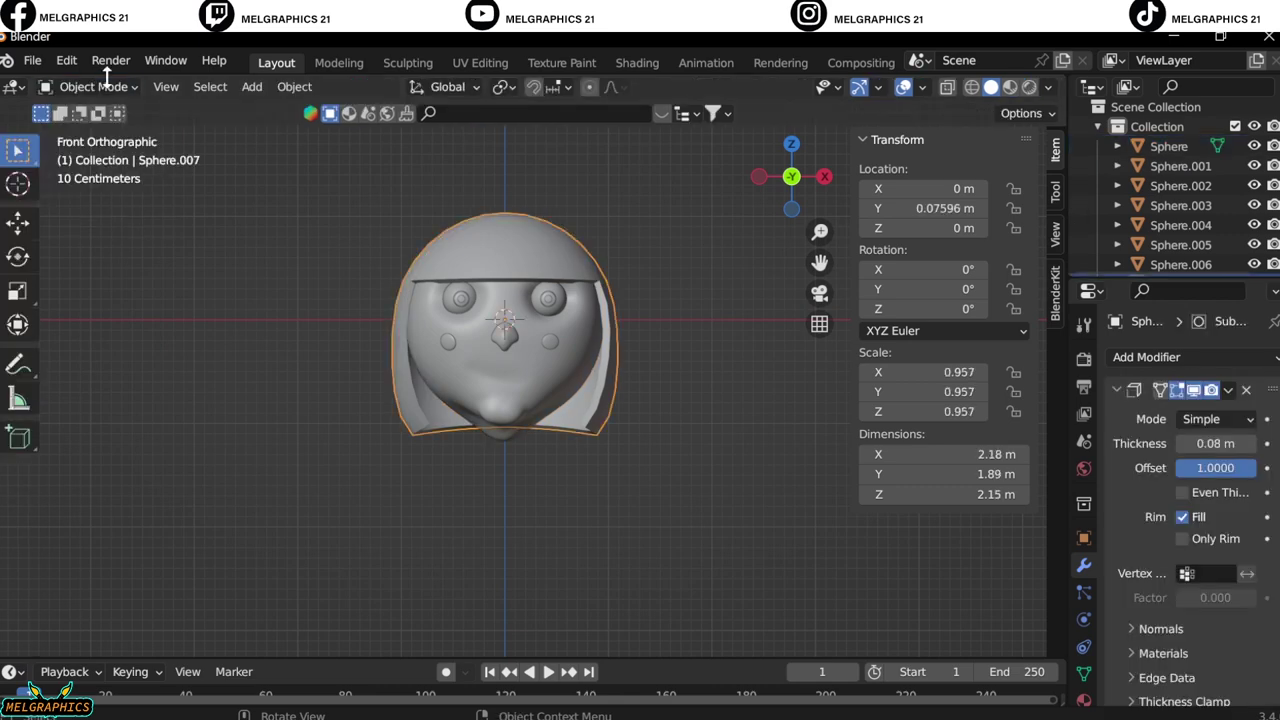
Check the hair profile, then add a cylinder mesh in Object Mode.
{"action": "middle_click_drag", "start_coordinate": [530, 150], "coordinate": [568, 300]}
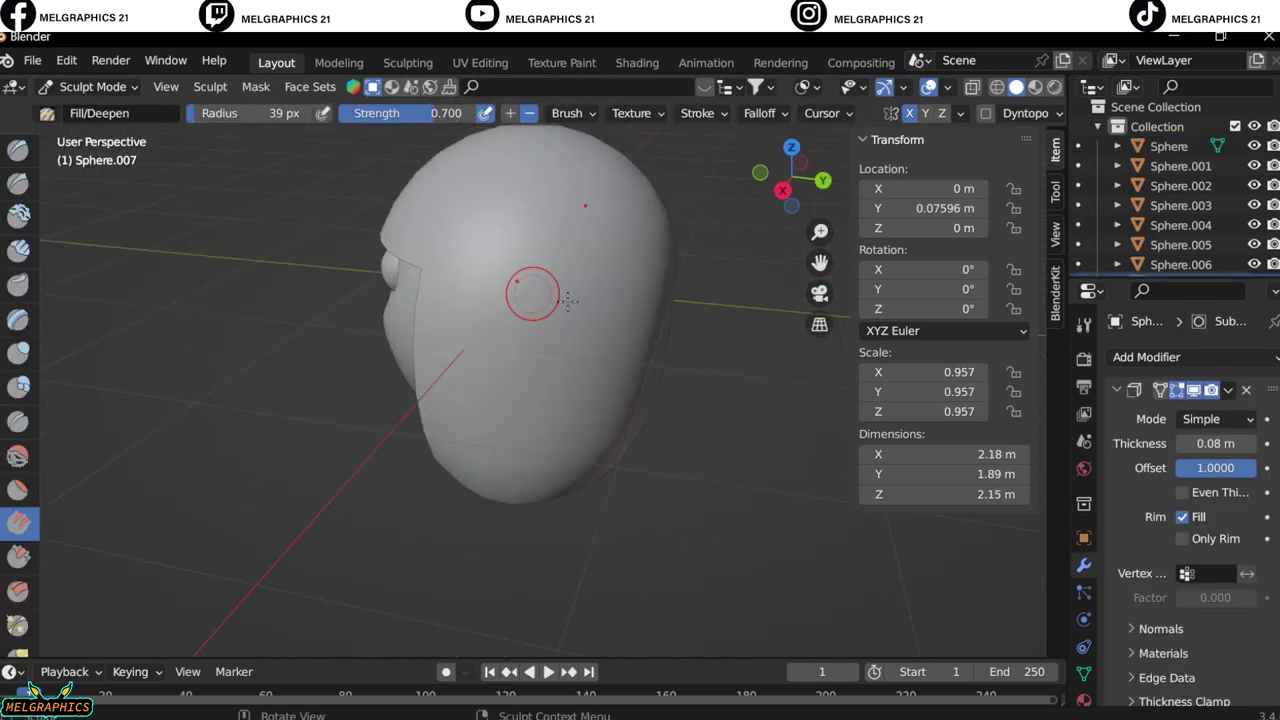
{"action": "middle_click_drag", "start_coordinate": [568, 367], "coordinate": [420, 360]}
{"action": "key", "text": "KP_1"}
{"action": "left_click", "coordinate": [92, 86]}
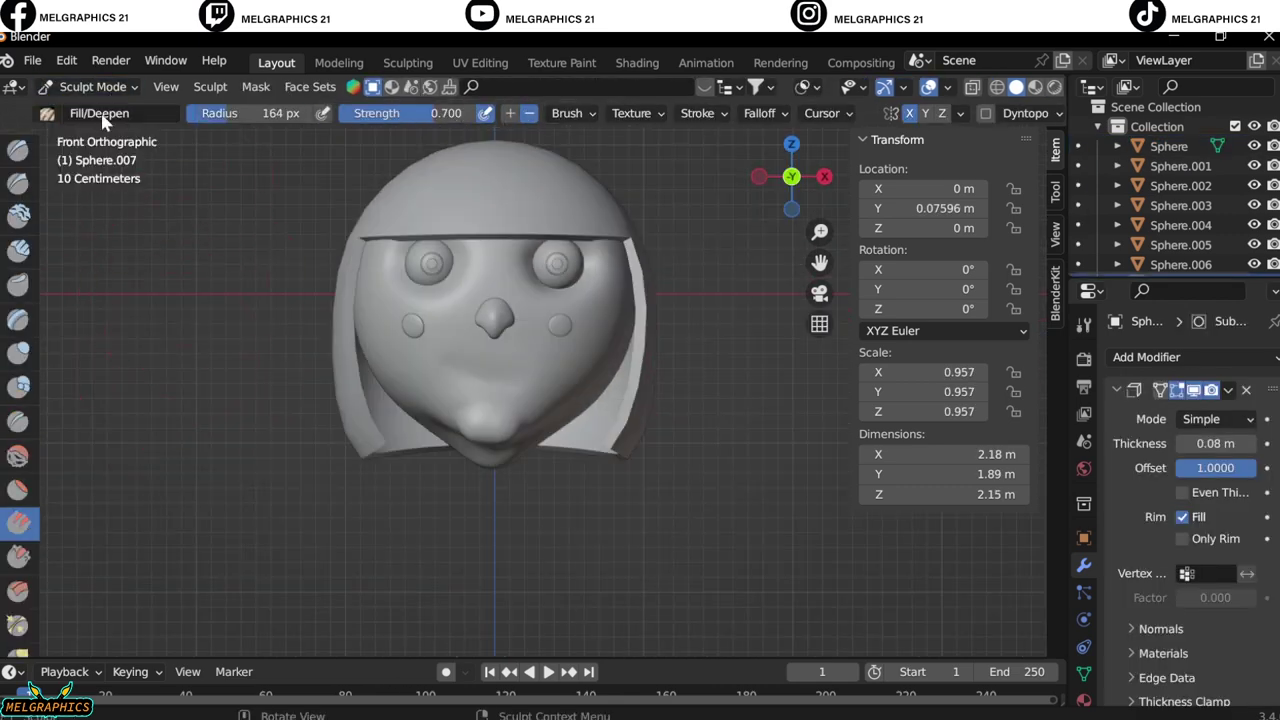
{"action": "left_click", "coordinate": [85, 108]}
{"action": "key", "text": "shift+a"}
{"action": "left_click", "coordinate": [357, 432]}
Shrink the cylinder to 0.294 scale and place it below the chin.
{"action": "key", "text": "s"}
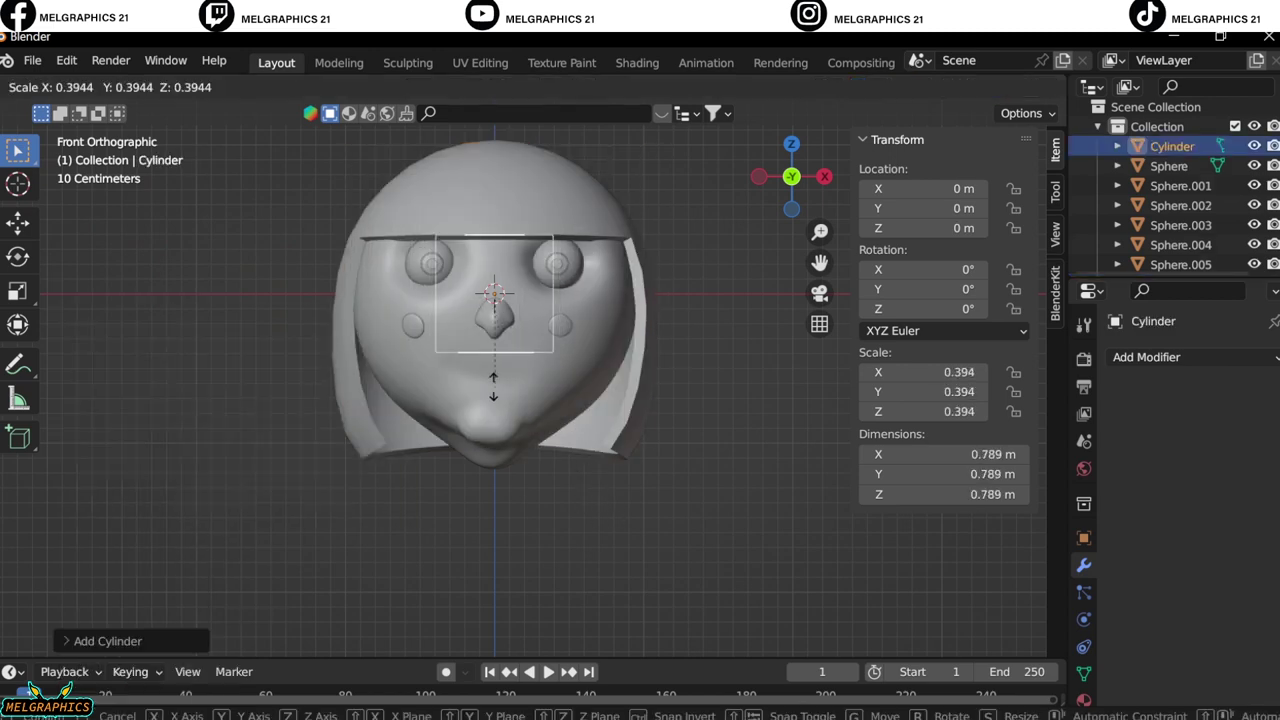
{"action": "left_click", "coordinate": [542, 458]}
{"action": "key", "text": "KP_3"}
{"action": "key", "text": "g"}
{"action": "left_click", "coordinate": [529, 522]}
{"action": "key", "text": "KP_1"}
{"action": "key", "text": "s"}
{"action": "left_click", "coordinate": [698, 584]}
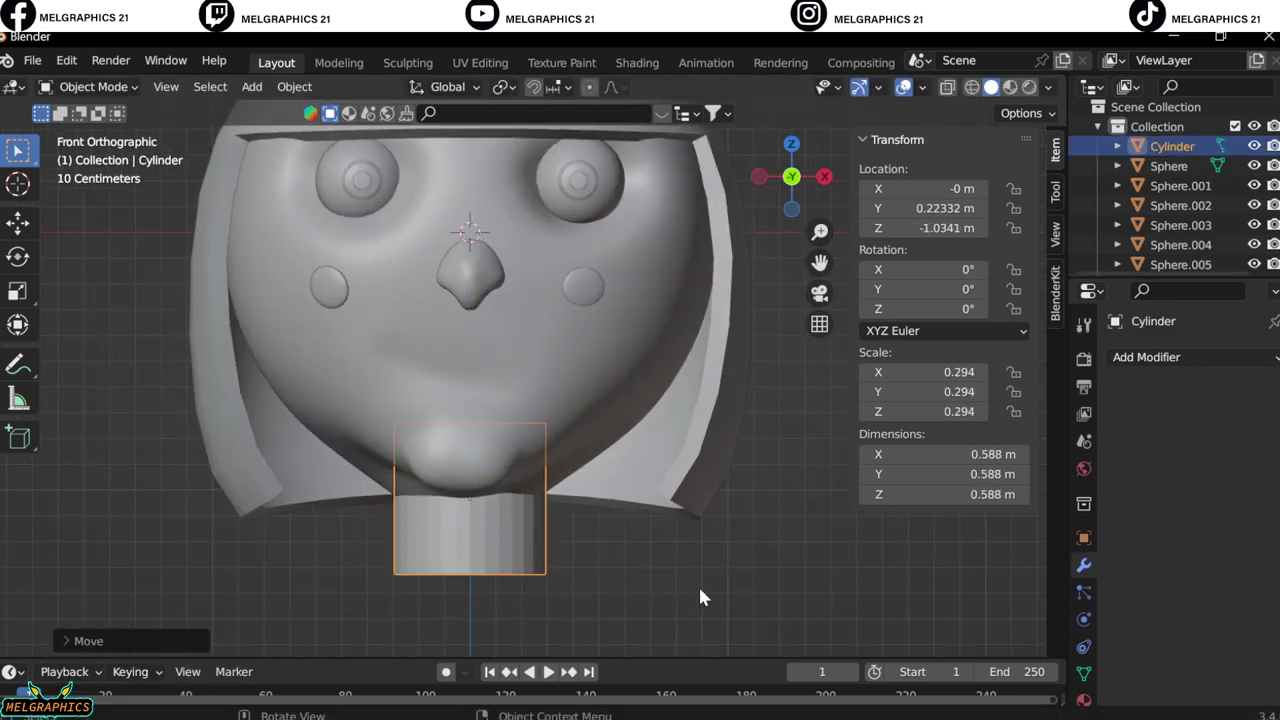
{"action": "mouse_move", "coordinate": [698, 584]}
{"action": "middle_mouse_down"}
{"action": "mouse_move", "coordinate": [492, 540]}
{"action": "mouse_move", "coordinate": [528, 357]}
{"action": "middle_mouse_up"}
{"action": "key", "text": "KP_1"}
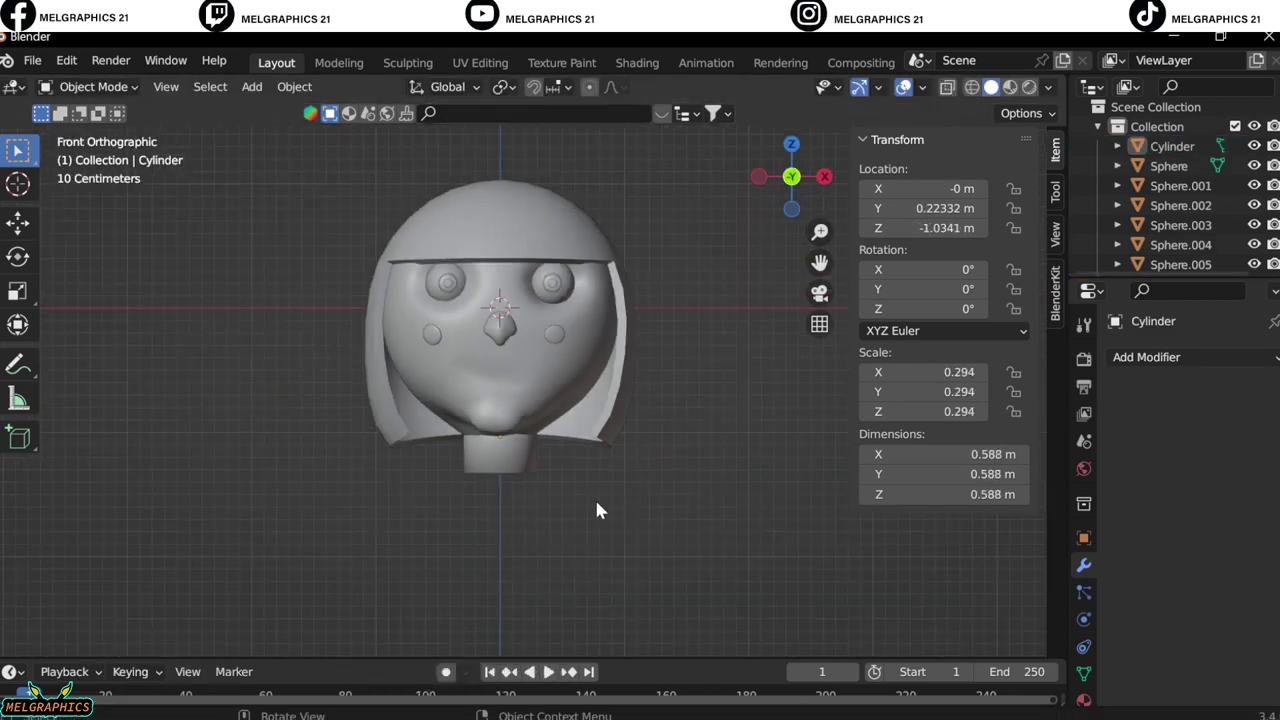
Delete the cylinder neck.
{"action": "scroll", "coordinate": [547, 483], "scroll_direction": "up", "scroll_amount": 3}
{"action": "scroll", "coordinate": [496, 506], "scroll_direction": "up", "scroll_amount": 2}
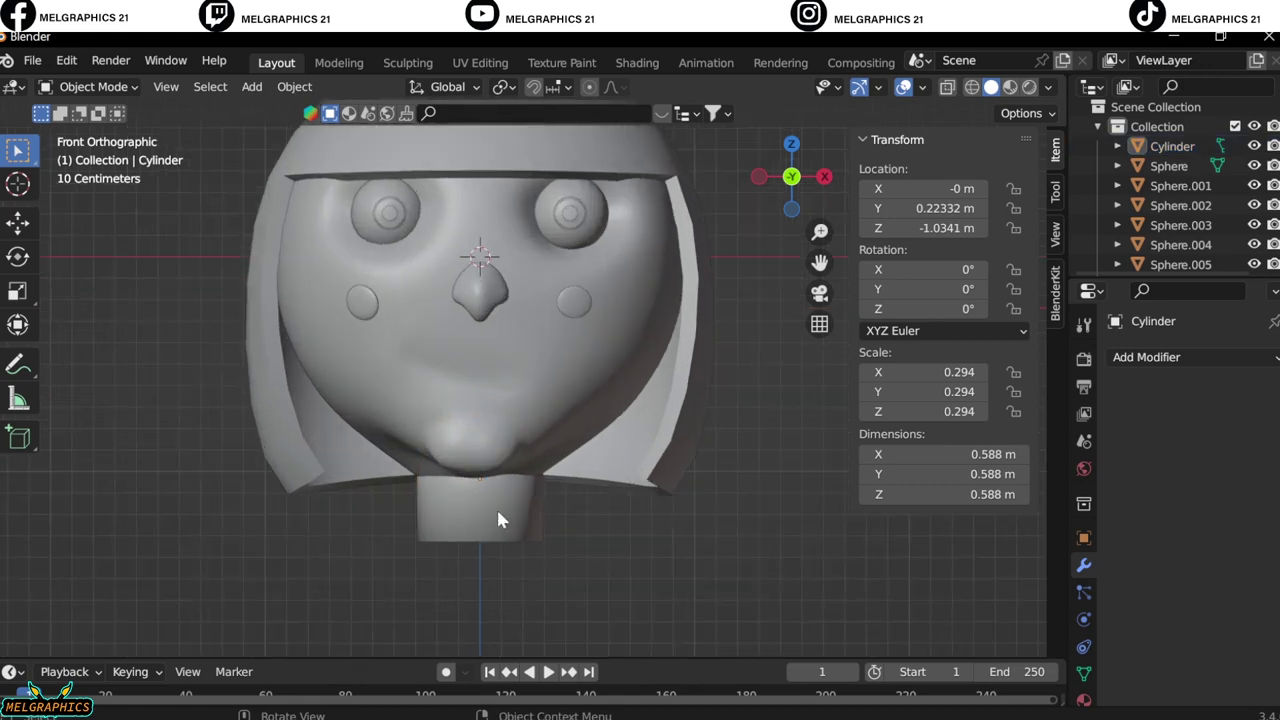
{"action": "key", "text": "Delete"}
{"action": "left_click", "coordinate": [287, 212]}
Pull the chin down into a tapered neck with Snake Hook, then return to Object Mode.
{"action": "left_click", "coordinate": [90, 86]}
{"action": "left_click", "coordinate": [88, 146]}
{"action": "left_click", "coordinate": [18, 606]}
{"action": "scroll", "coordinate": [18, 590], "scroll_direction": "down", "scroll_amount": 2}
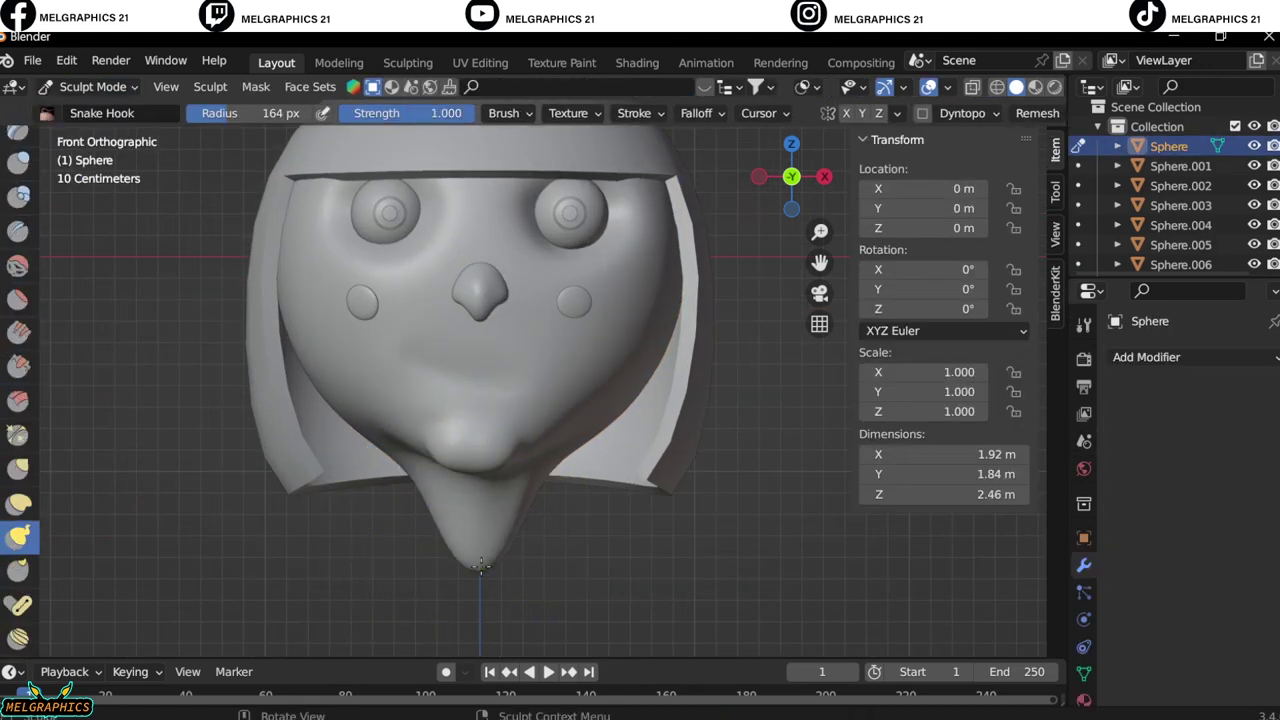
{"action": "left_click_drag", "start_coordinate": [502, 578], "coordinate": [503, 625]}
{"action": "key", "text": "KP_3"}
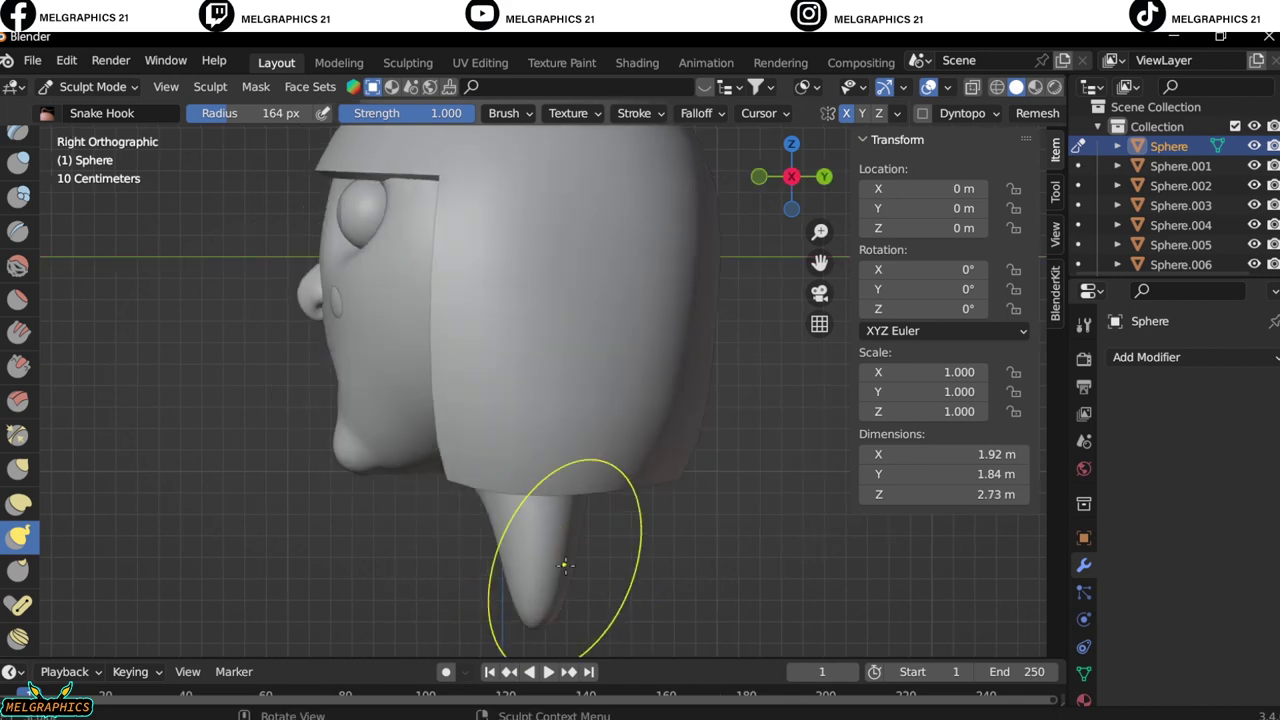
{"action": "left_click_drag", "start_coordinate": [566, 563], "coordinate": [570, 598]}
{"action": "key", "text": "KP_1"}
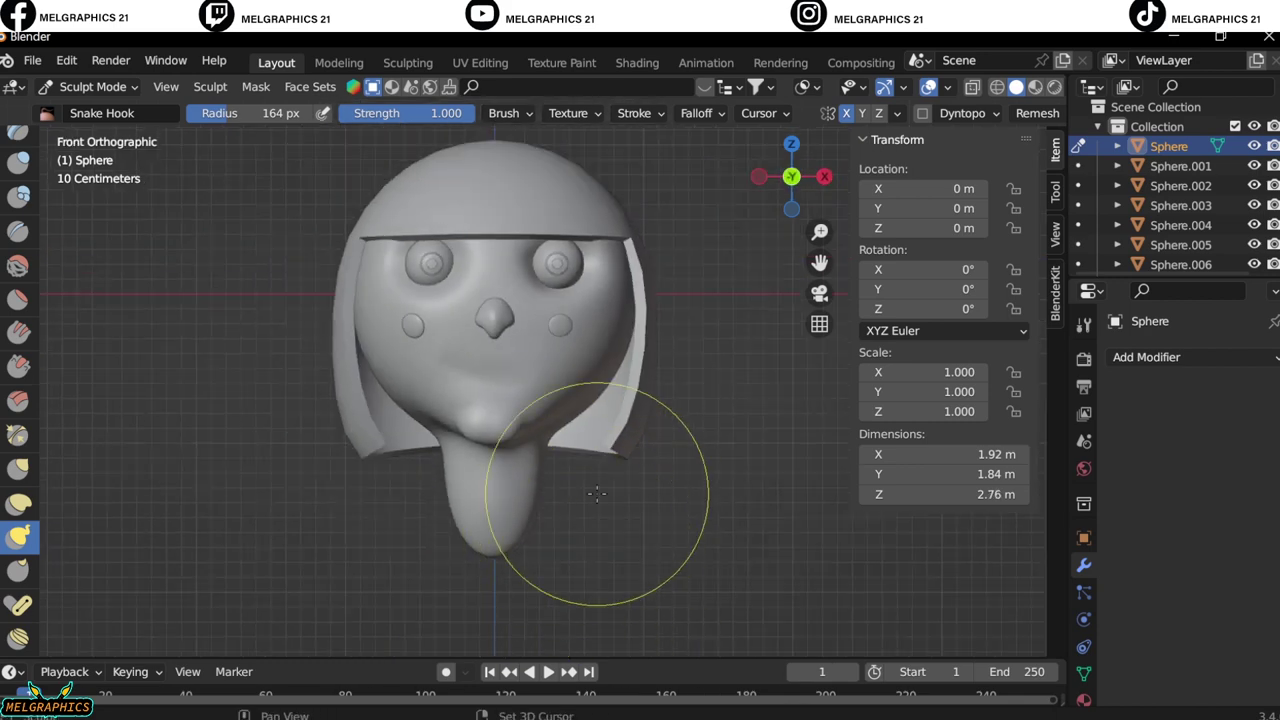
{"action": "left_click", "coordinate": [92, 86]}
{"action": "left_click", "coordinate": [90, 66]}
{"action": "key", "text": "shift+a"}
Add a UV sphere and move it along Z and Y below the head.
{"action": "left_click", "coordinate": [710, 390]}
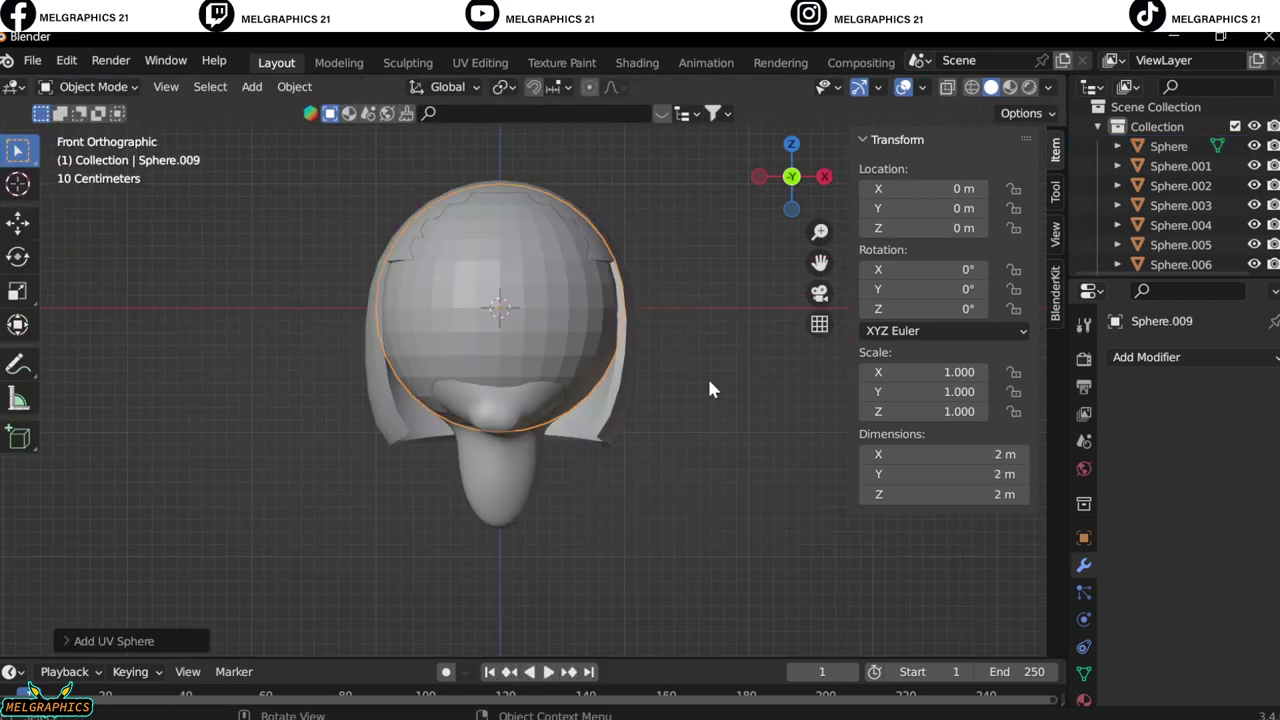
{"action": "key", "text": "g"}
{"action": "key", "text": "z"}
{"action": "left_click", "coordinate": [693, 591]}
{"action": "key", "text": "KP_3"}
{"action": "key", "text": "g"}
{"action": "key", "text": "y"}
{"action": "left_click", "coordinate": [692, 583]}
{"action": "key", "text": "KP_1"}
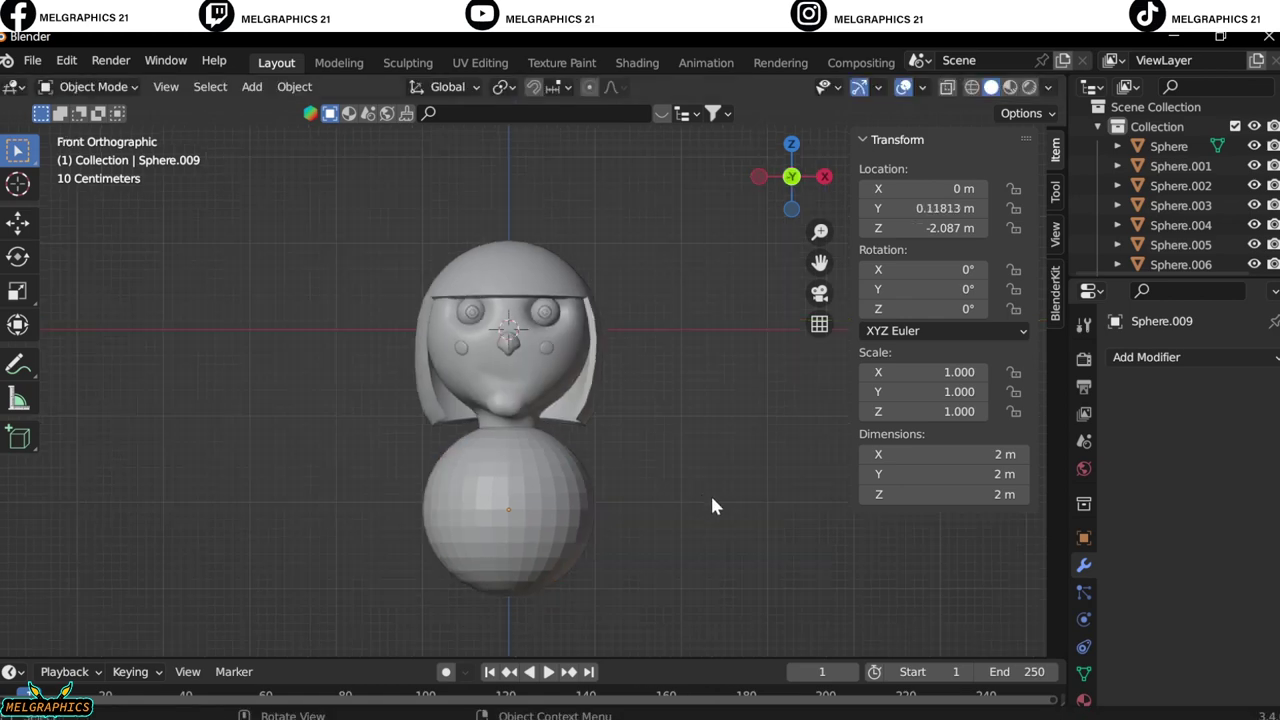
Sculpt the sphere's top outward into shoulders with the Grab brush.
{"action": "left_click", "coordinate": [92, 86]}
{"action": "left_click", "coordinate": [98, 152]}
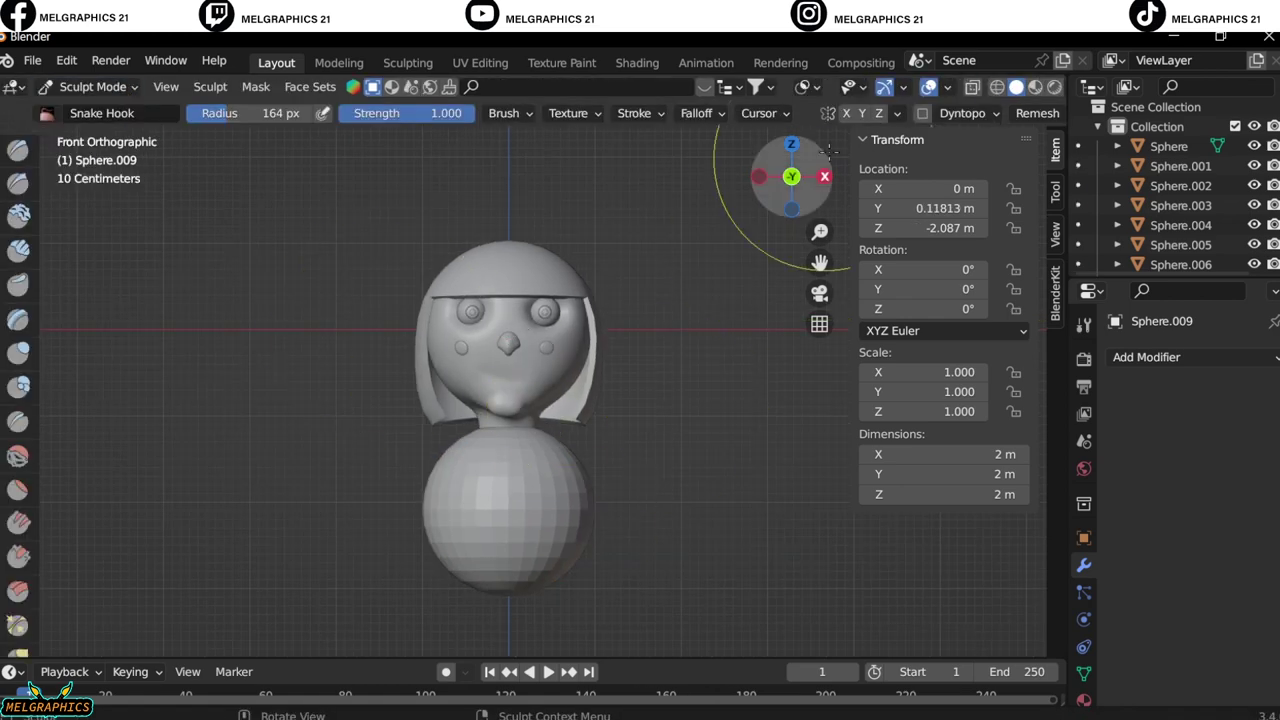
{"action": "left_click_drag", "start_coordinate": [587, 455], "coordinate": [539, 579]}
{"action": "key", "text": "KP_3"}
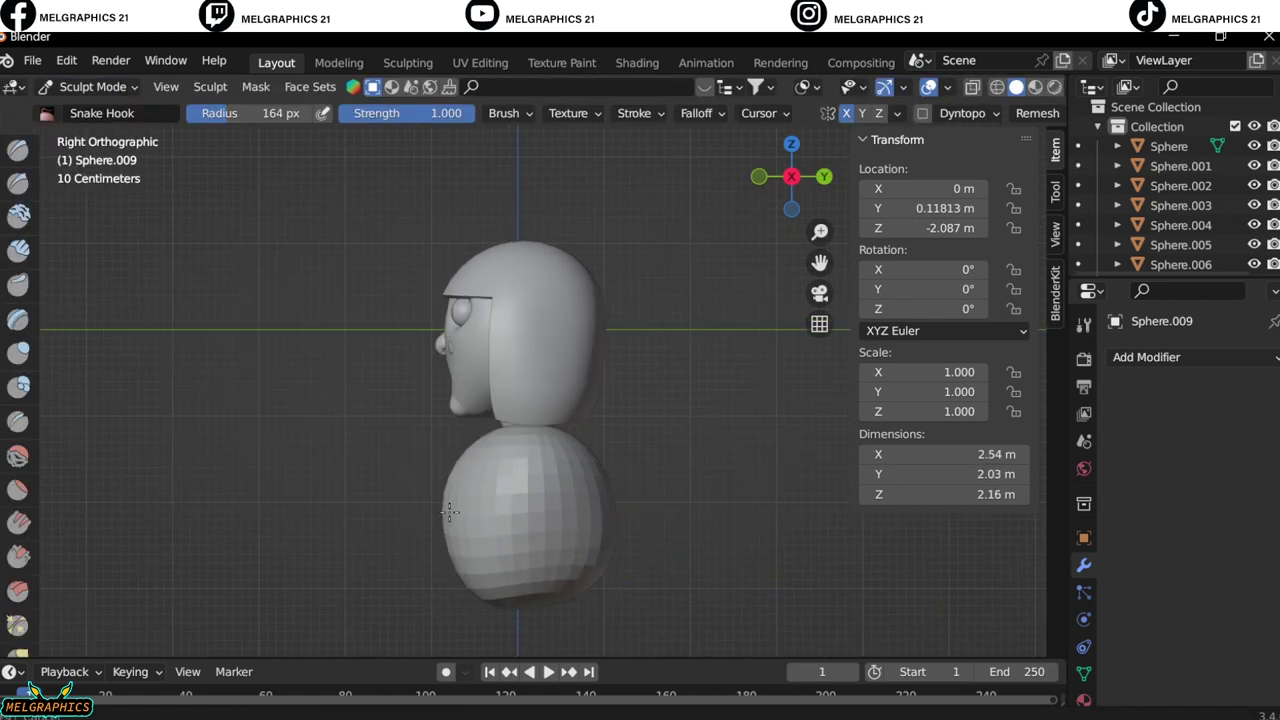
{"action": "key", "text": "KP_1"}
{"action": "left_click_drag", "start_coordinate": [613, 614], "coordinate": [605, 635]}
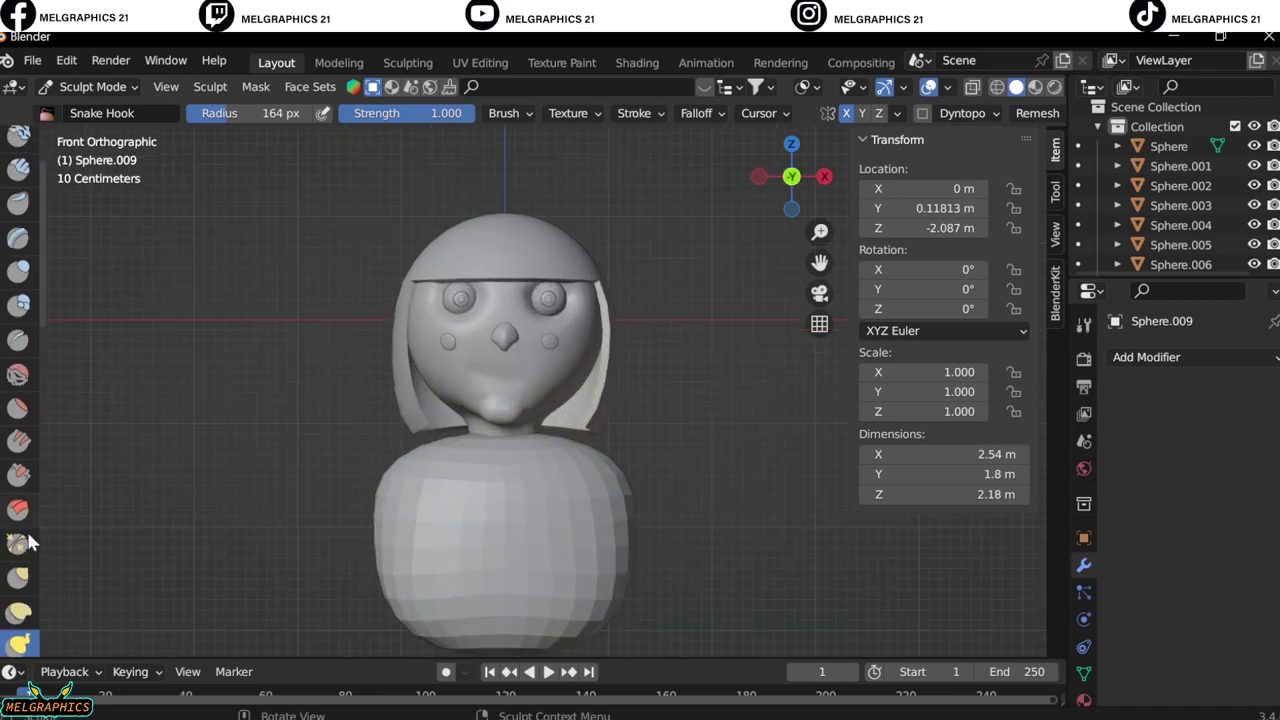
{"action": "left_click", "coordinate": [92, 87]}
{"action": "left_click", "coordinate": [100, 133]}
Refine the sloping shoulders from side and front views, then enter Edit Mode on the body.
{"action": "scroll", "coordinate": [690, 434], "scroll_direction": "up", "scroll_amount": 4}
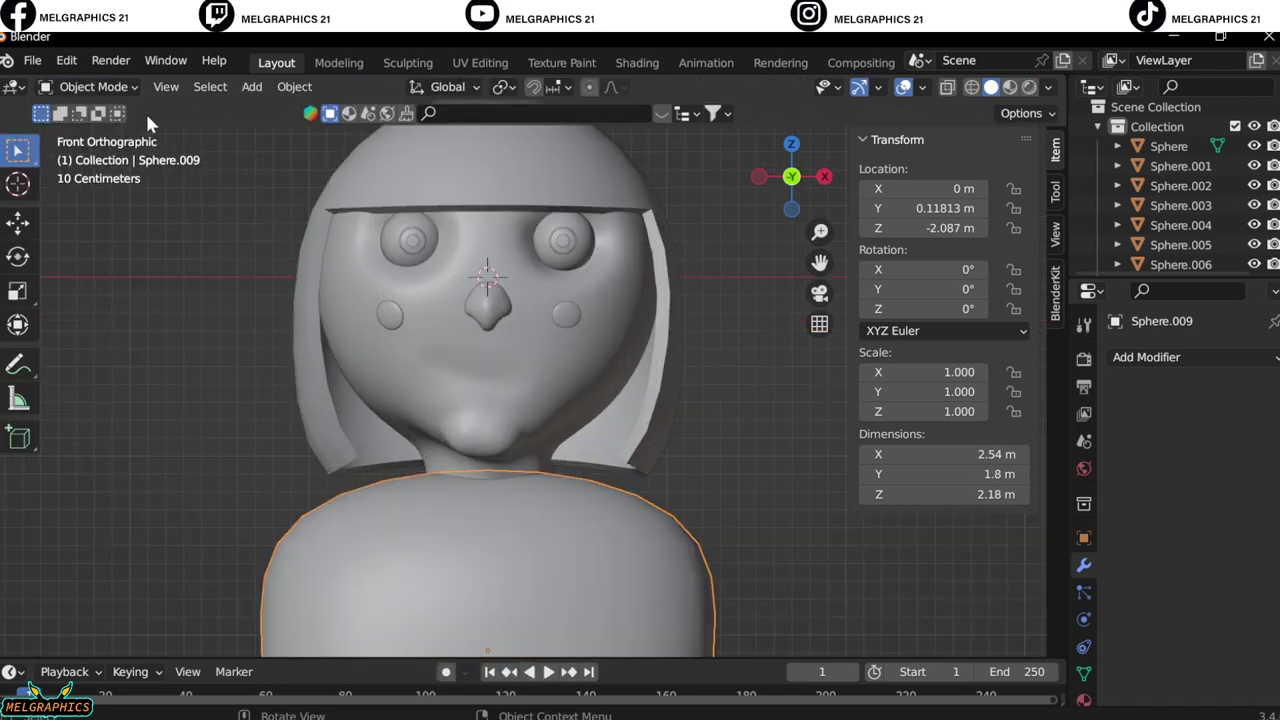
{"action": "left_click", "coordinate": [92, 87]}
{"action": "left_click", "coordinate": [100, 155]}
{"action": "middle_click_drag", "start_coordinate": [486, 534], "coordinate": [395, 597]}
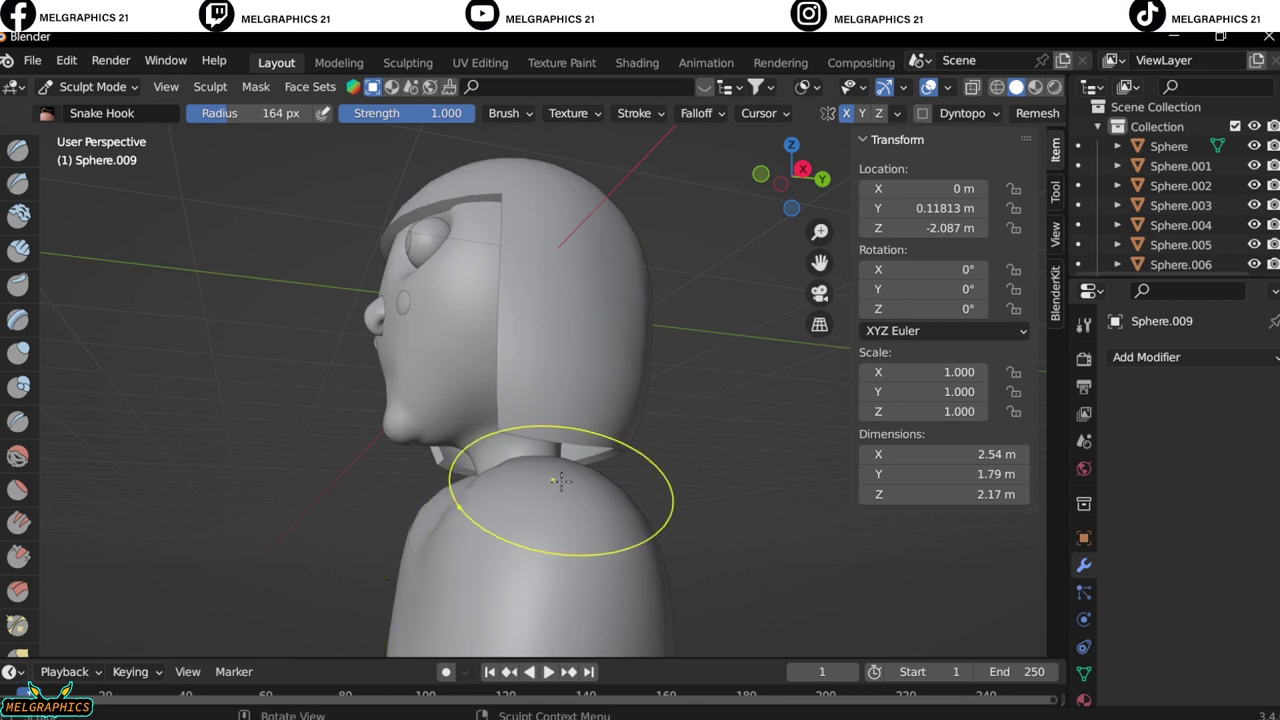
{"action": "middle_click_drag", "start_coordinate": [561, 481], "coordinate": [383, 467]}
{"action": "scroll", "coordinate": [557, 549], "scroll_direction": "down", "scroll_amount": 3}
{"action": "middle_click_drag", "start_coordinate": [557, 549], "coordinate": [428, 543]}
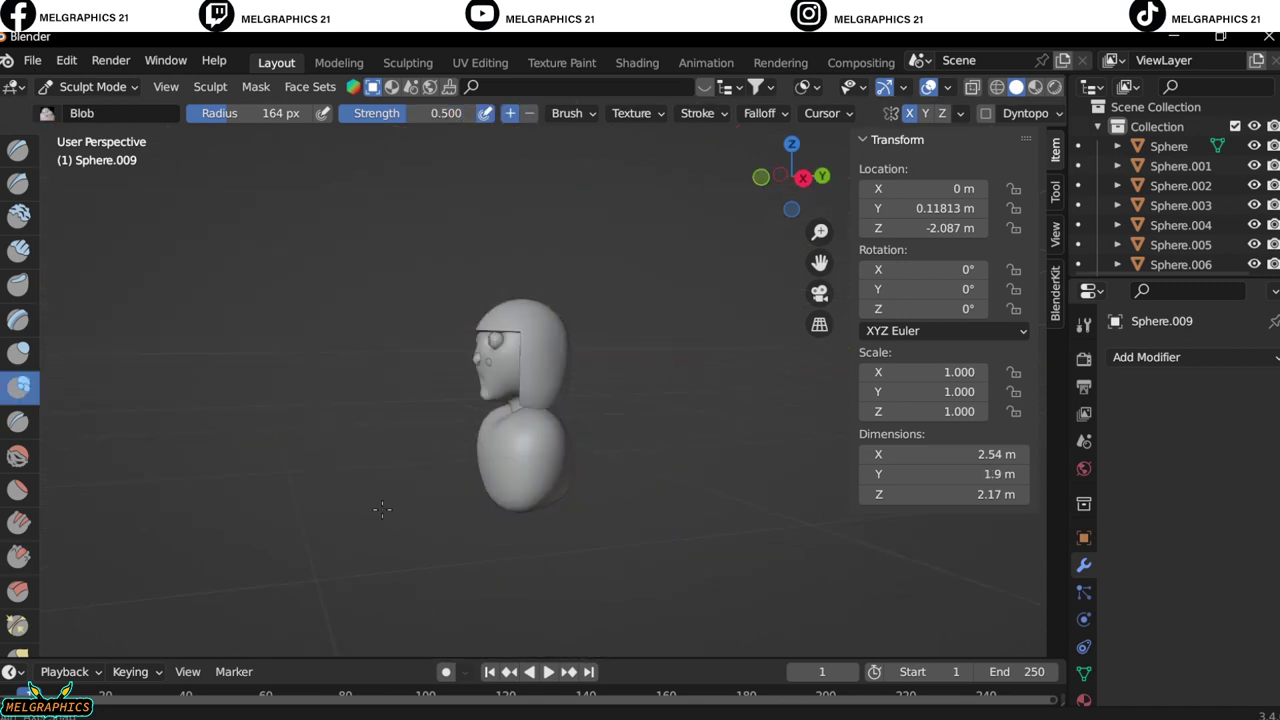
{"action": "key", "text": "KP_3"}
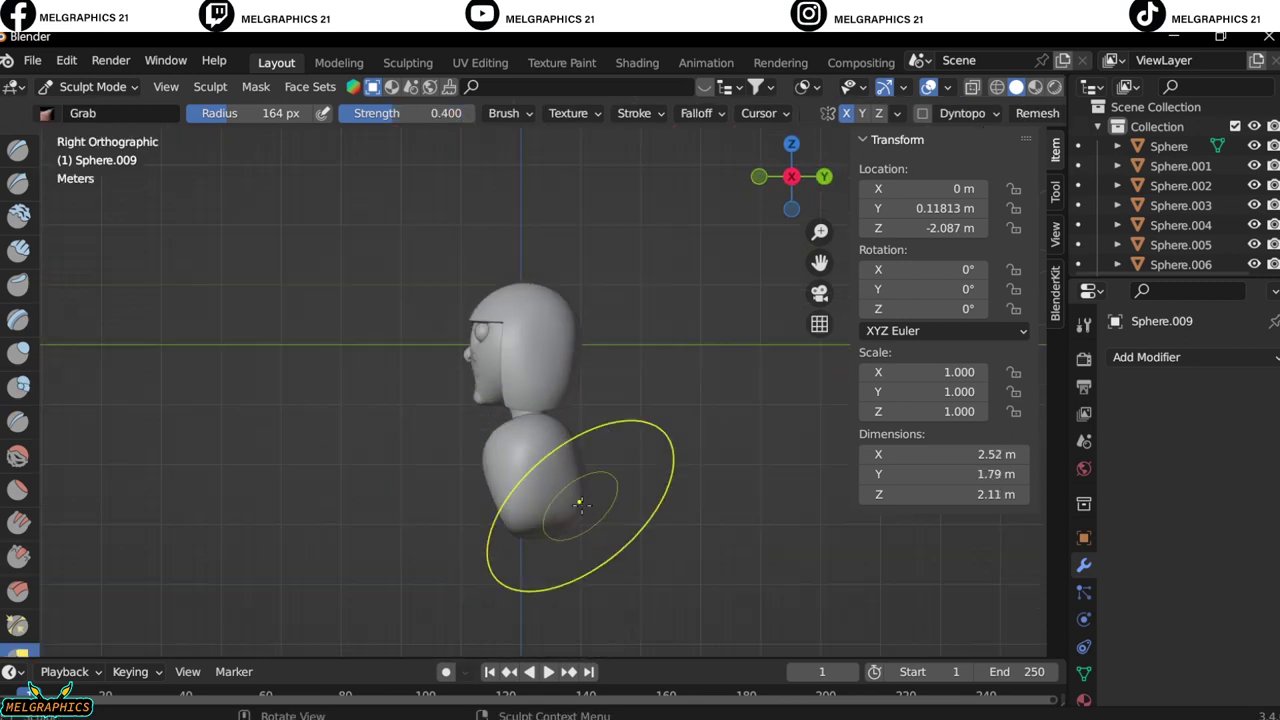
{"action": "key", "text": "KP_1"}
{"action": "scroll", "coordinate": [571, 457], "scroll_direction": "up", "scroll_amount": 5}
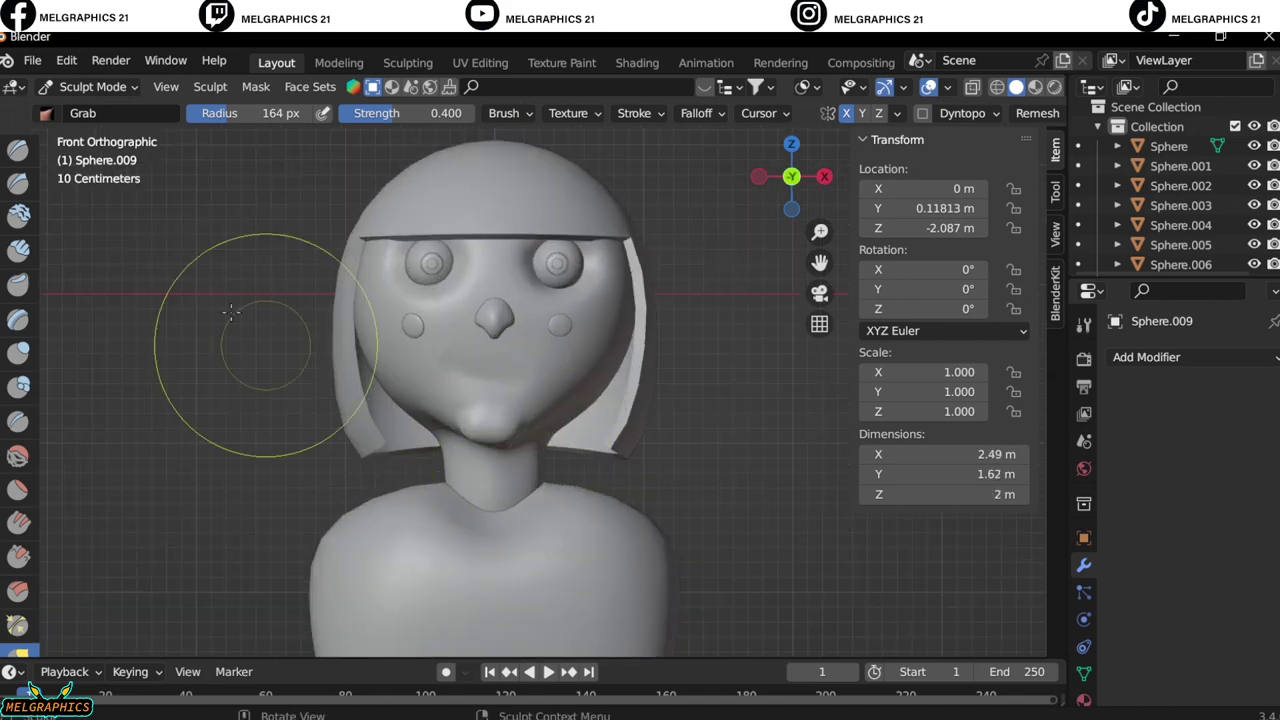
{"action": "key", "text": "Tab"}
{"action": "scroll", "coordinate": [494, 537], "scroll_direction": "up", "scroll_amount": 2}
{"action": "scroll", "coordinate": [694, 287], "scroll_direction": "up", "scroll_amount": 2}
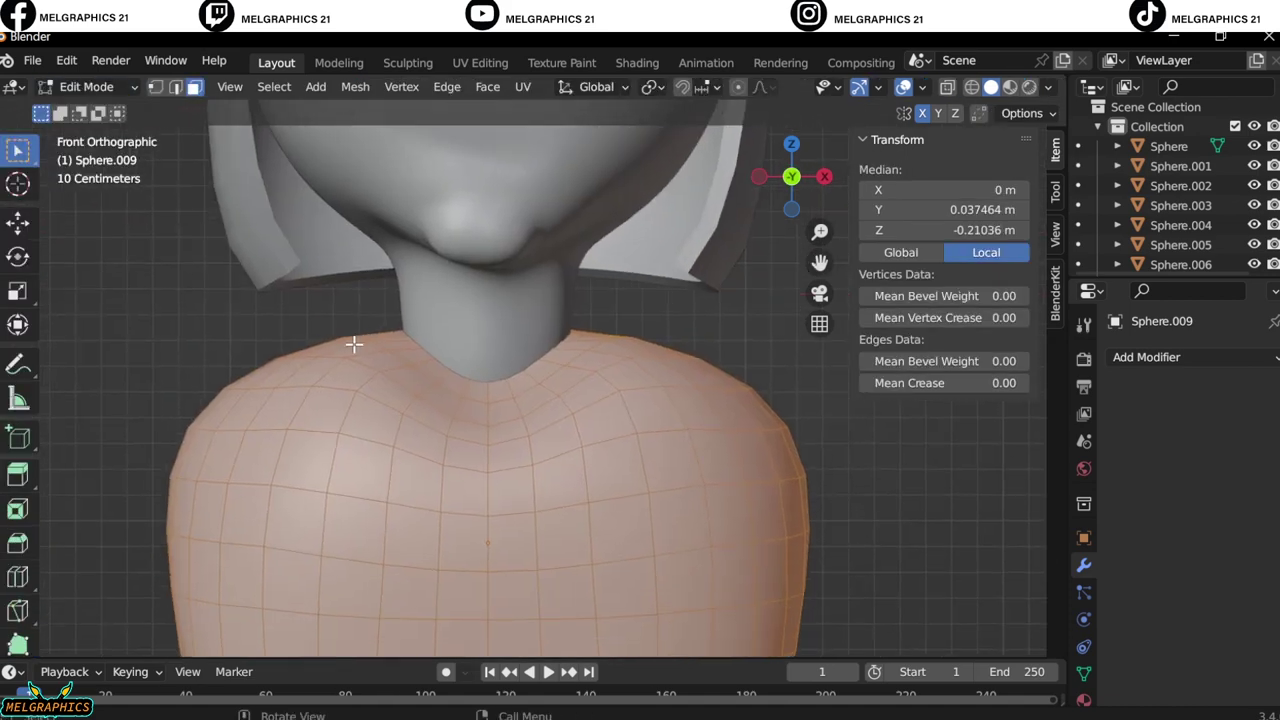
Select the ring of faces around the neck opening and extrude it up into a collar.
{"action": "mouse_move", "coordinate": [341, 338]}
{"action": "middle_mouse_down"}
{"action": "mouse_move", "coordinate": [471, 466]}
{"action": "mouse_move", "coordinate": [480, 371]}
{"action": "mouse_move", "coordinate": [594, 409]}
{"action": "mouse_move", "coordinate": [406, 343]}
{"action": "mouse_move", "coordinate": [388, 400]}
{"action": "middle_mouse_up"}
{"action": "left_click", "coordinate": [480, 371]}
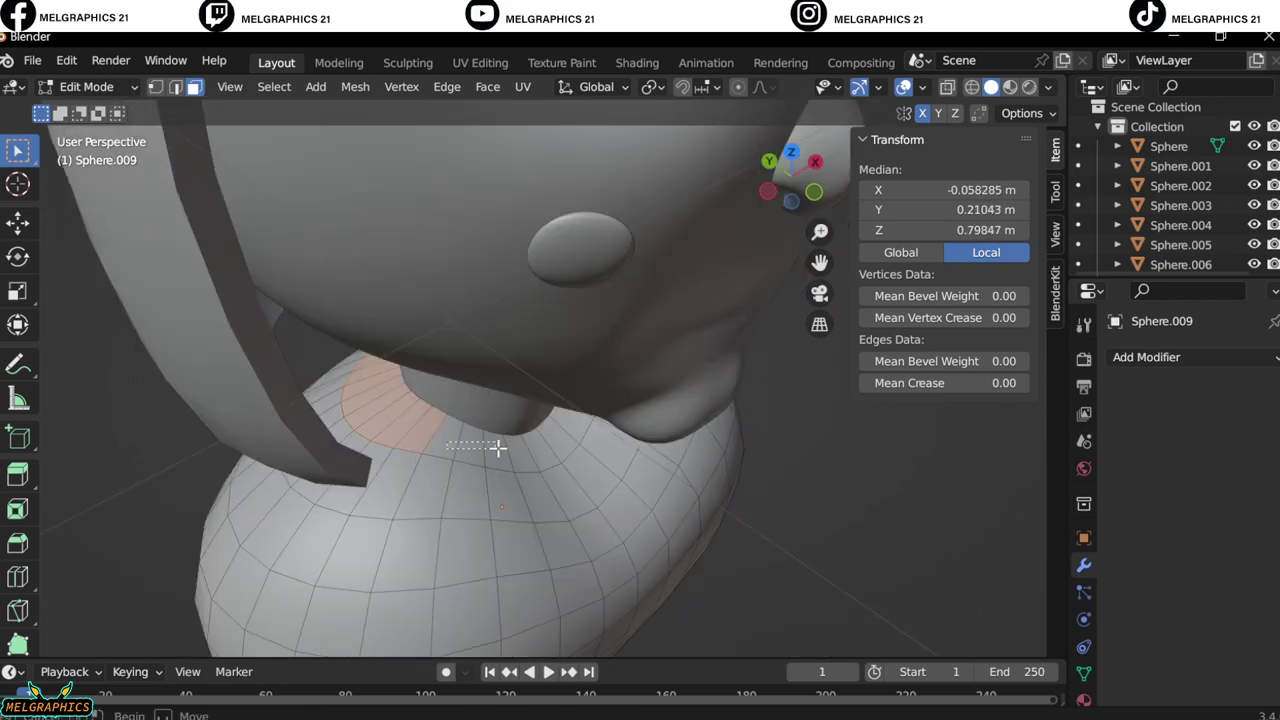
{"action": "middle_click_drag", "start_coordinate": [497, 447], "coordinate": [597, 354]}
{"action": "left_click", "coordinate": [597, 354], "text": "shift"}
{"action": "left_click", "coordinate": [541, 388], "text": "shift"}
{"action": "key", "text": "KP_1"}
{"action": "key", "text": "e"}
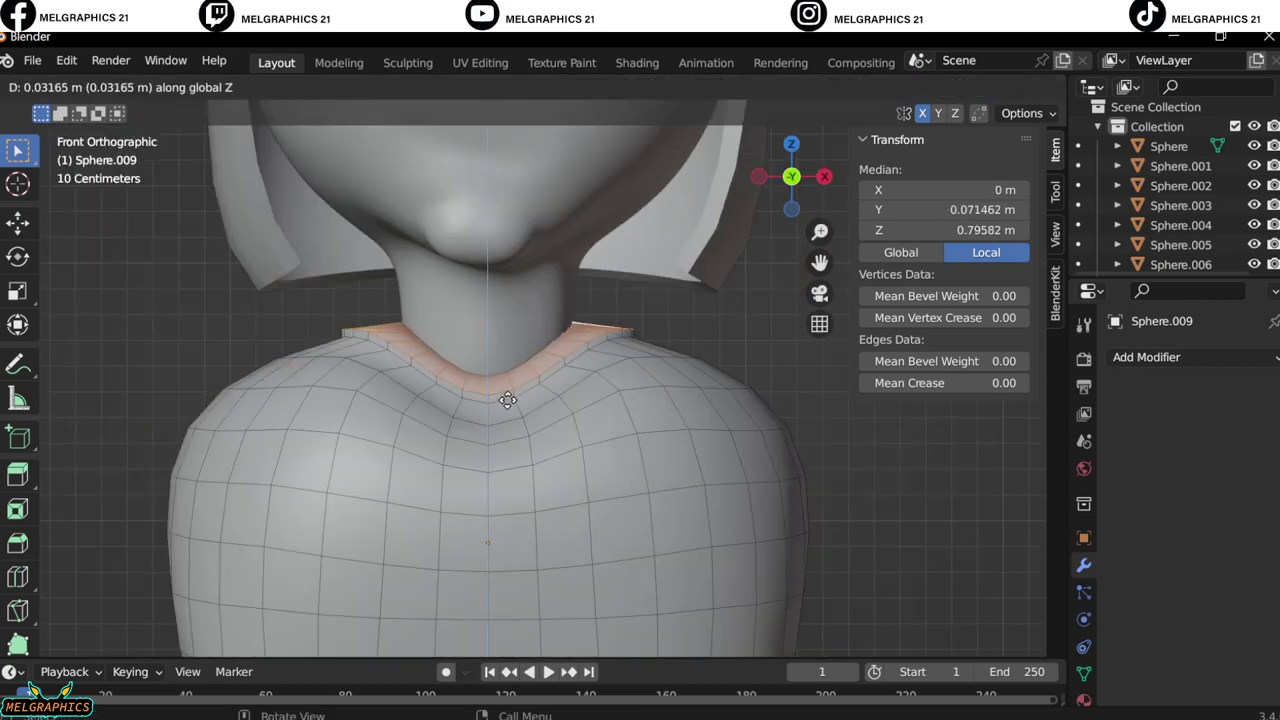
{"action": "left_click", "coordinate": [506, 400]}
{"action": "middle_click_drag", "start_coordinate": [506, 400], "coordinate": [508, 480]}
Return to Object Mode and bring up File > Save As.
{"action": "left_click", "coordinate": [86, 87]}
{"action": "left_click", "coordinate": [98, 110]}
{"action": "key", "text": "KP_1"}
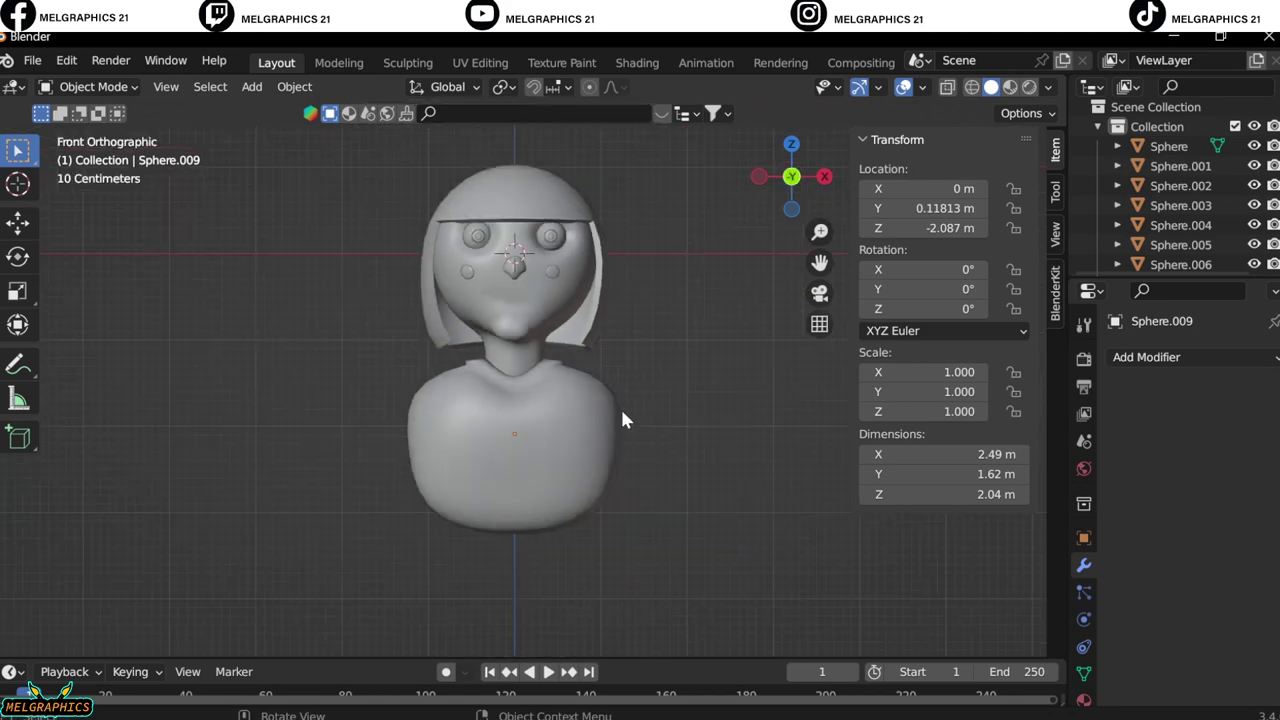
{"action": "left_click", "coordinate": [86, 87]}
{"action": "scroll", "coordinate": [263, 405], "scroll_direction": "down", "scroll_amount": 4}
{"action": "scroll", "coordinate": [263, 405], "scroll_direction": "up", "scroll_amount": 3}
Add a UV sphere and scale it down to ear size, about 0.234.
{"action": "left_click", "coordinate": [32, 60]}
{"action": "left_click", "coordinate": [93, 222]}
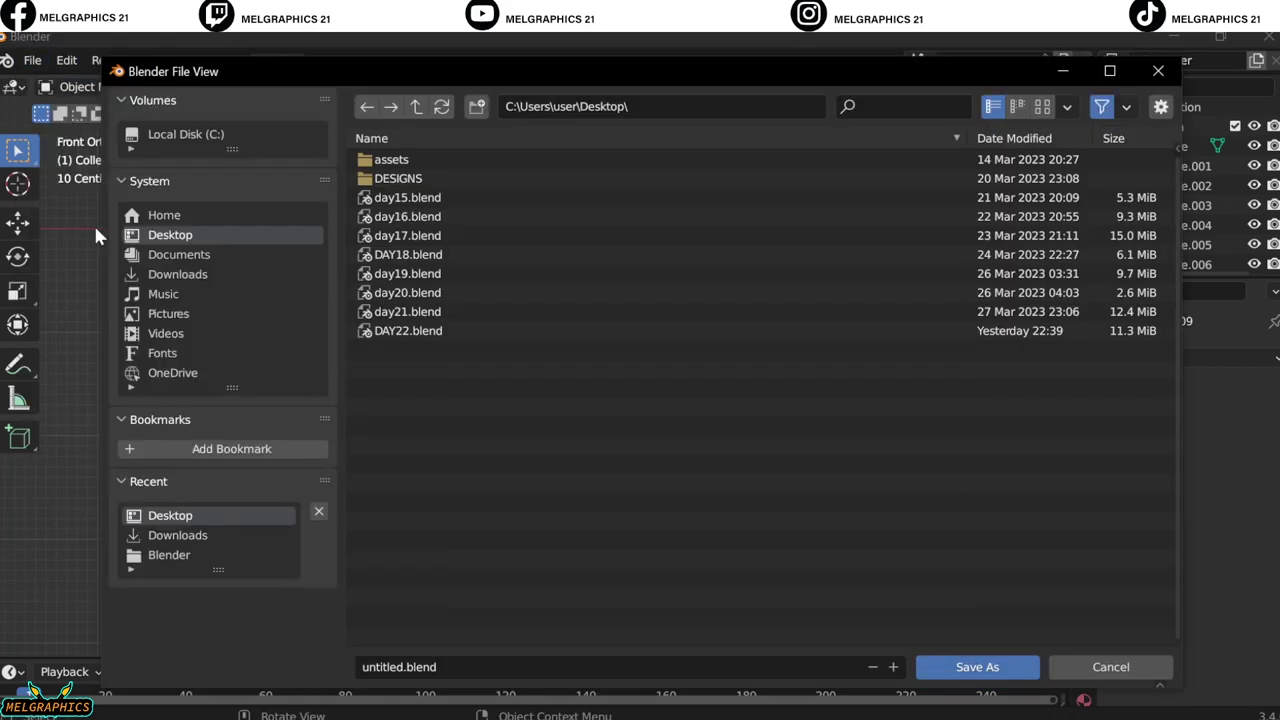
{"action": "key", "text": "Escape"}
{"action": "key", "text": "shift+a"}
{"action": "left_click", "coordinate": [737, 387]}
{"action": "key", "text": "s"}
{"action": "left_click", "coordinate": [510, 294]}
{"action": "key", "text": "x"}
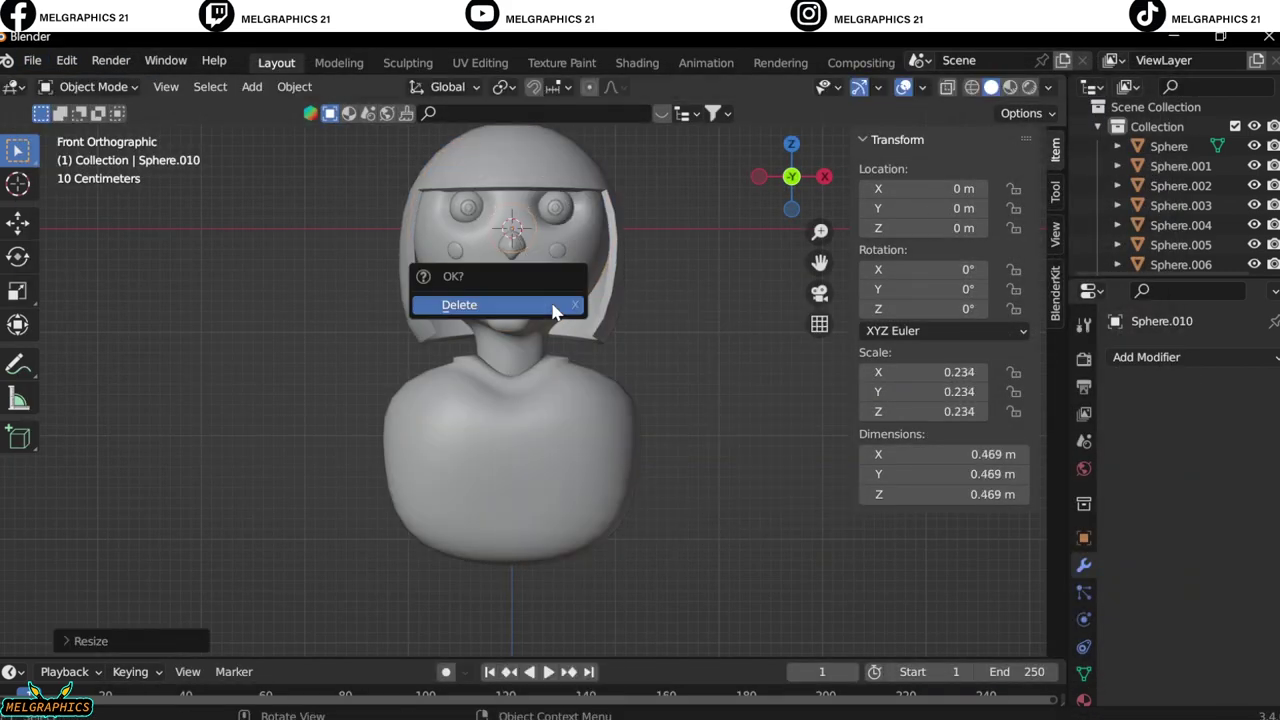
Move the small sphere to the side of the head.
{"action": "key", "text": "g"}
{"action": "key", "text": "z"}
{"action": "left_click", "coordinate": [829, 397]}
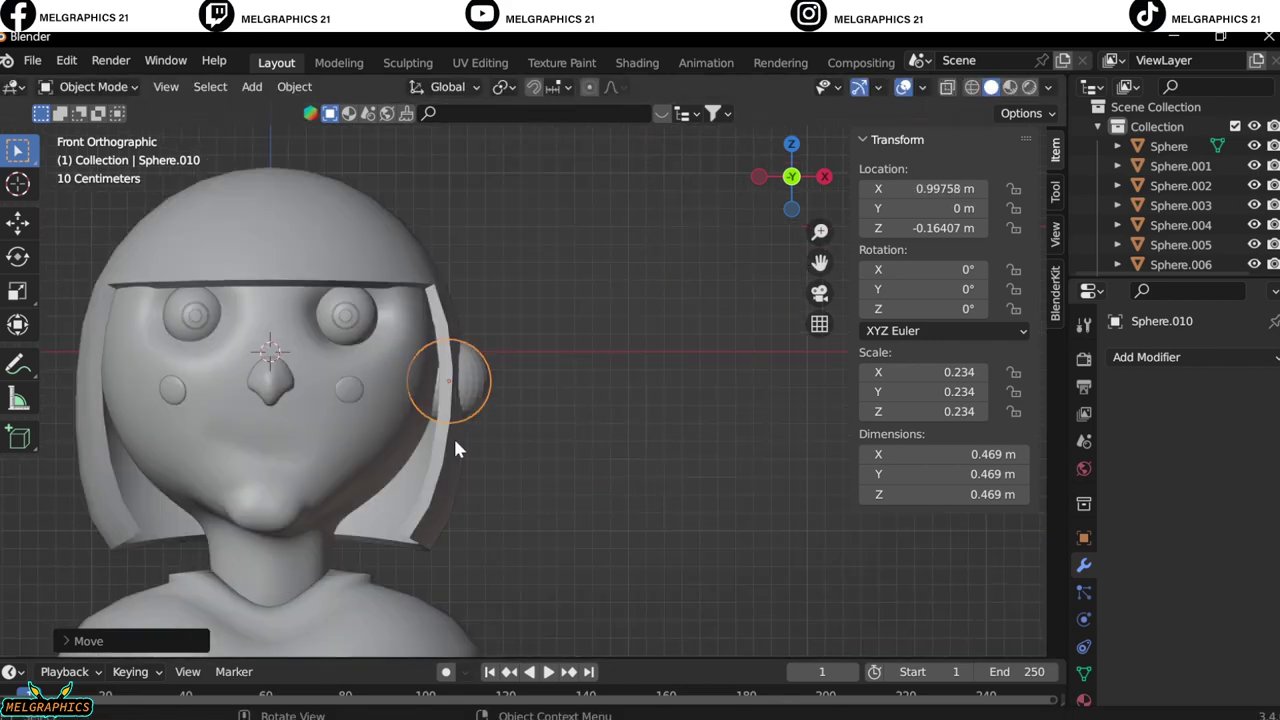
{"action": "scroll", "coordinate": [453, 435], "scroll_direction": "up", "scroll_amount": 4}
{"action": "scroll", "coordinate": [580, 429], "scroll_direction": "up", "scroll_amount": 2}
Sculpt the sphere with the Grab brush into a tall, egg-shaped ear.
{"action": "left_click", "coordinate": [93, 86]}
{"action": "left_click", "coordinate": [90, 152]}
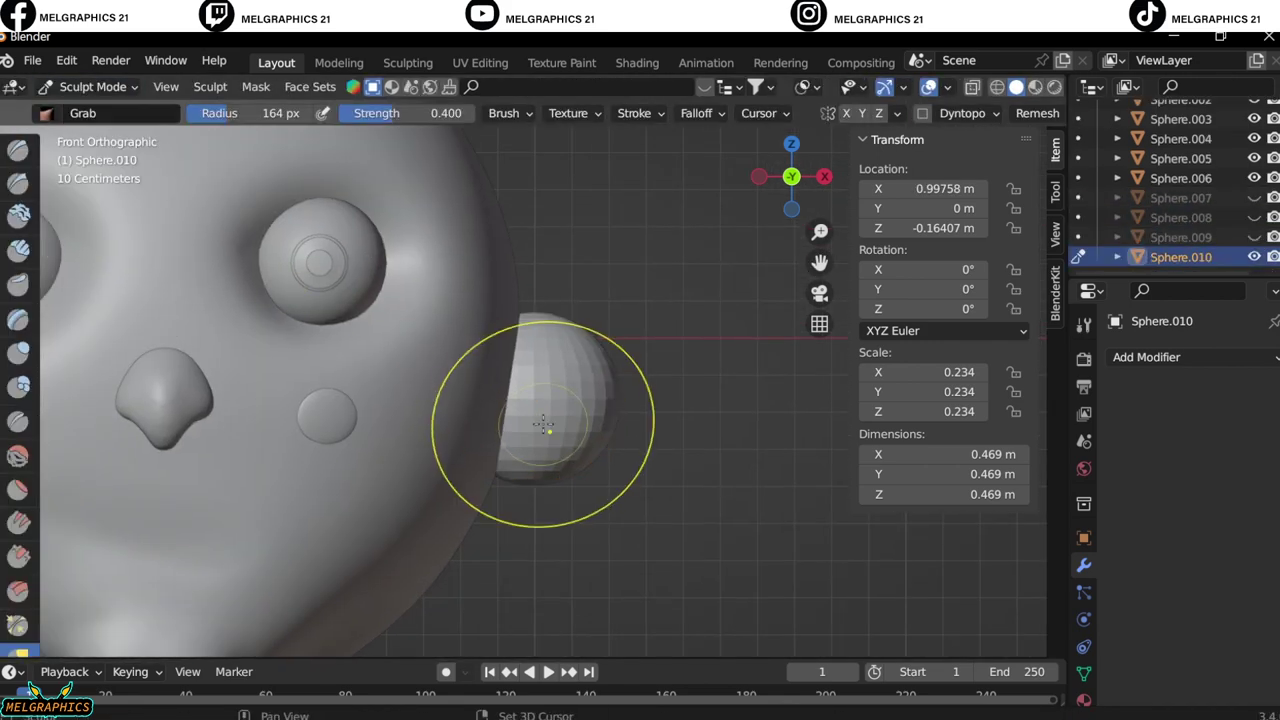
{"action": "left_click_drag", "start_coordinate": [606, 393], "coordinate": [586, 271]}
{"action": "key", "text": "KP_3"}
{"action": "left_click_drag", "start_coordinate": [385, 415], "coordinate": [423, 405]}
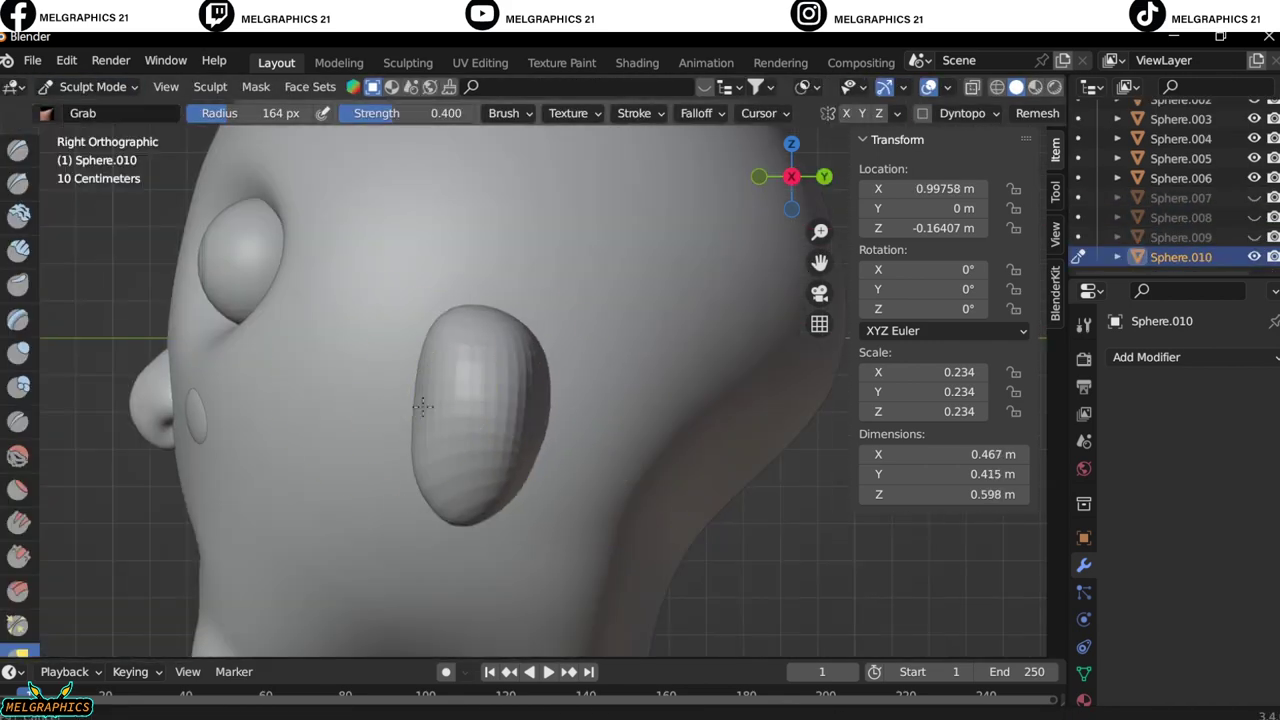
{"action": "mouse_move", "coordinate": [449, 390]}
{"action": "middle_mouse_down"}
{"action": "mouse_move", "coordinate": [514, 414]}
{"action": "mouse_move", "coordinate": [491, 420]}
{"action": "middle_mouse_up"}
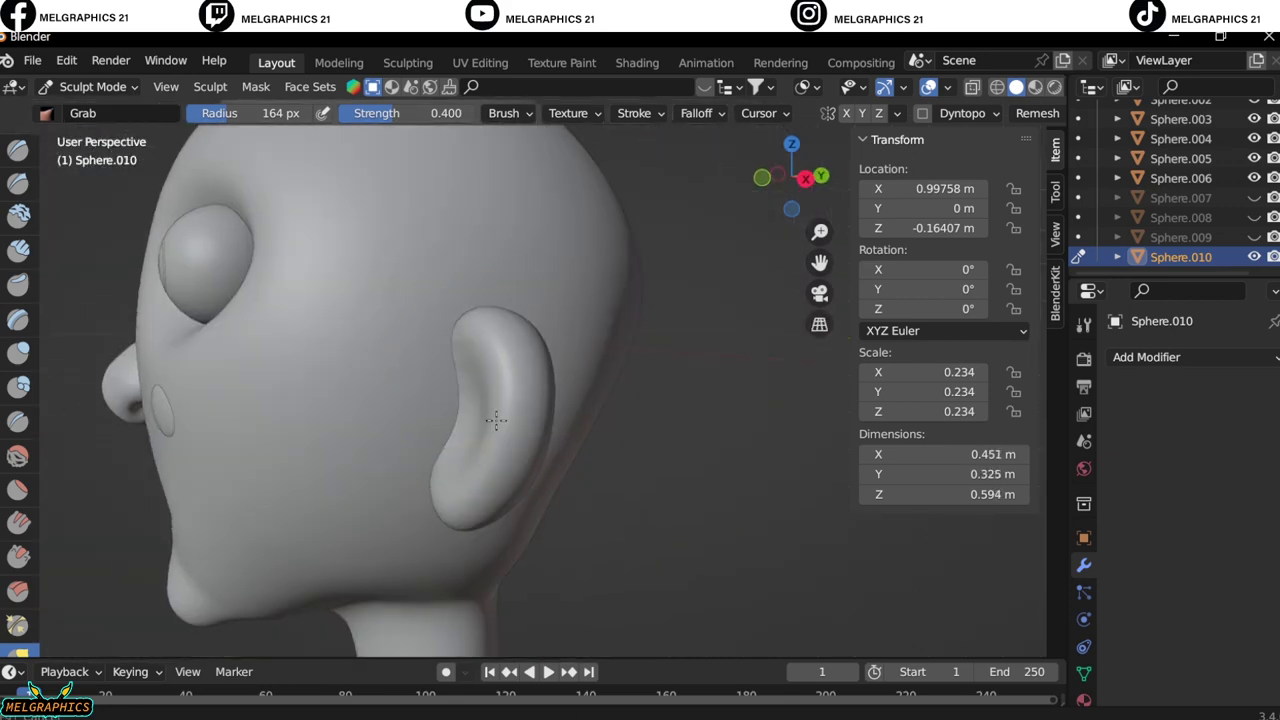
{"action": "key", "text": "KP_1"}
Return to Object Mode, bring the hair back and mirror the ear on X.
{"action": "left_click", "coordinate": [93, 86]}
{"action": "left_click", "coordinate": [100, 109]}
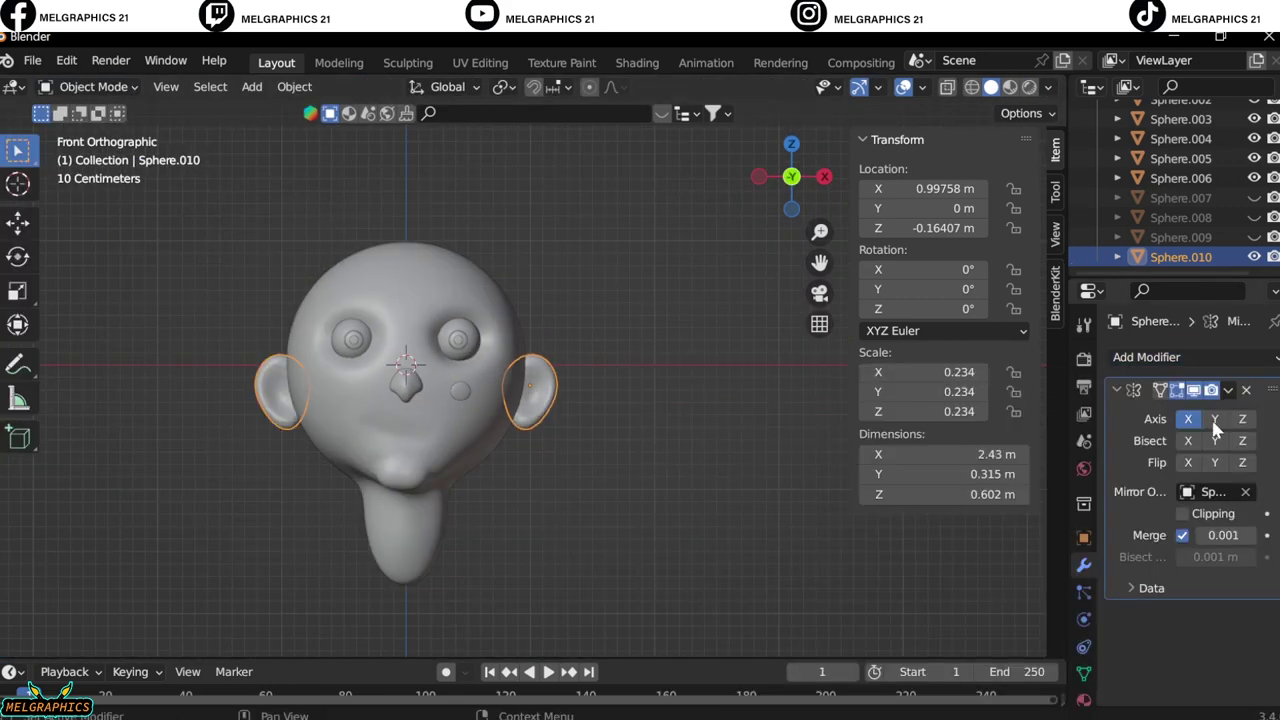
{"action": "key", "text": "ctrl+a"}
{"action": "left_click", "coordinate": [623, 371]}
Unhide the remaining objects and put the face into Sculpt Mode.
{"action": "left_click", "coordinate": [1254, 197]}
{"action": "left_click_drag", "start_coordinate": [1254, 237], "coordinate": [1254, 217]}
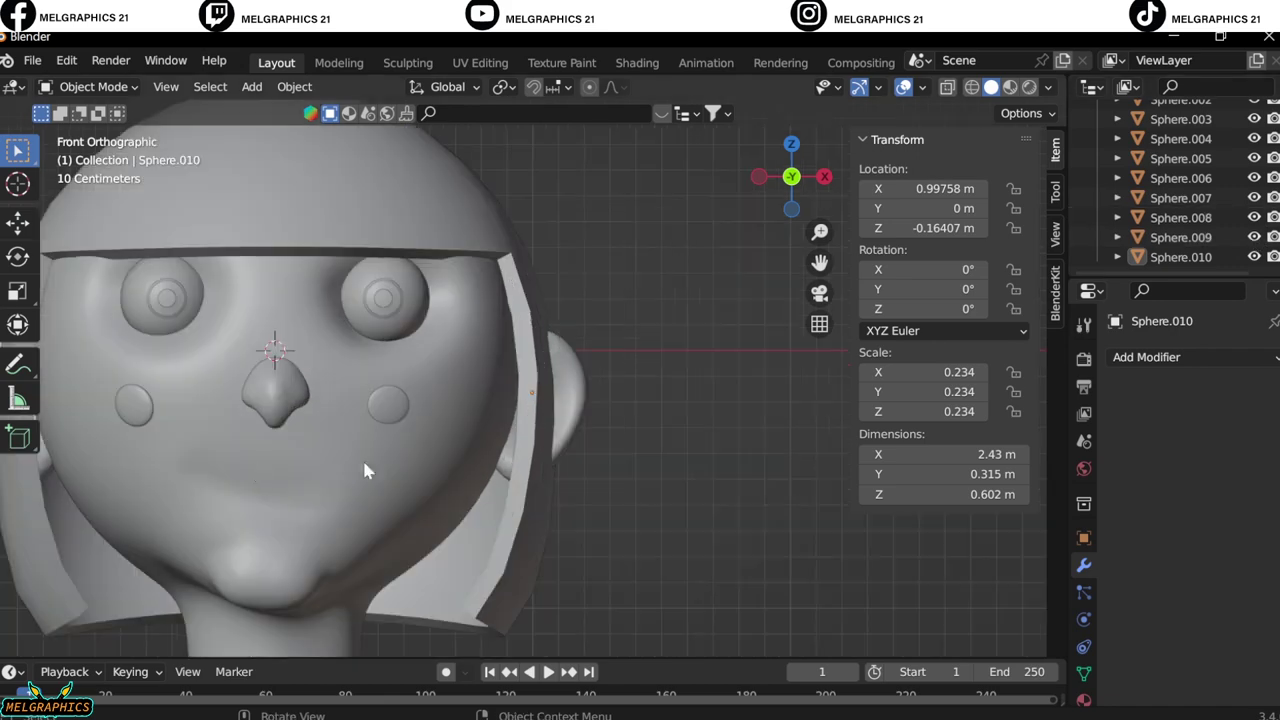
{"action": "left_click", "coordinate": [93, 86]}
{"action": "left_click", "coordinate": [100, 150]}
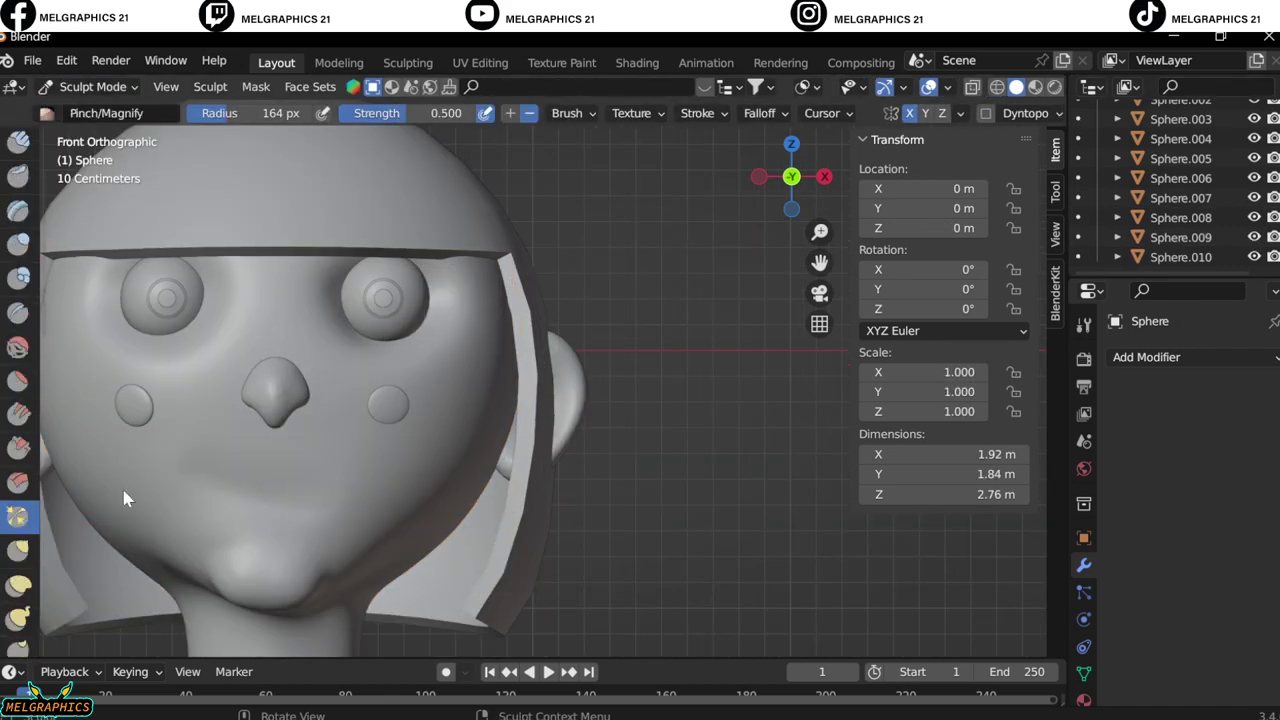
Touch up the face around the mouth with an 82 px brush, then return to Object Mode.
{"action": "key", "text": "f"}
{"action": "left_click", "coordinate": [317, 497]}
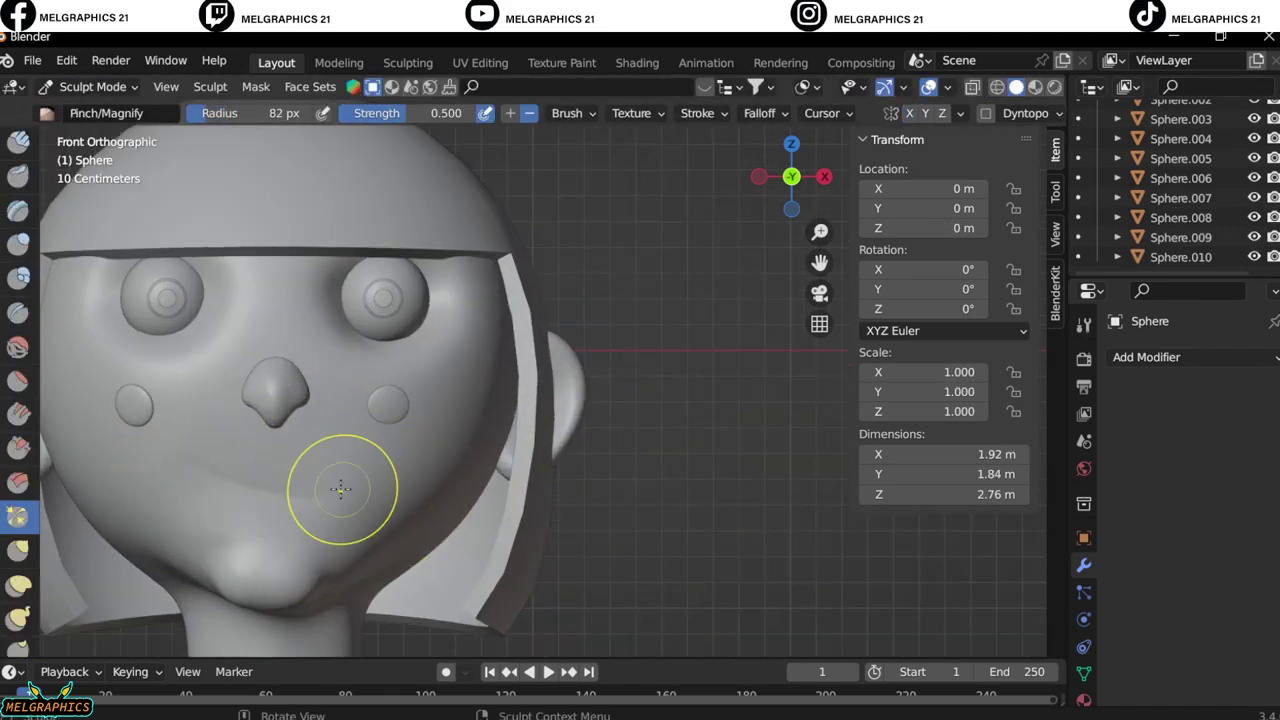
{"action": "mouse_move", "coordinate": [340, 488]}
{"action": "middle_mouse_down"}
{"action": "mouse_move", "coordinate": [651, 486]}
{"action": "mouse_move", "coordinate": [286, 557]}
{"action": "middle_mouse_up"}
{"action": "key", "text": "KP_1"}
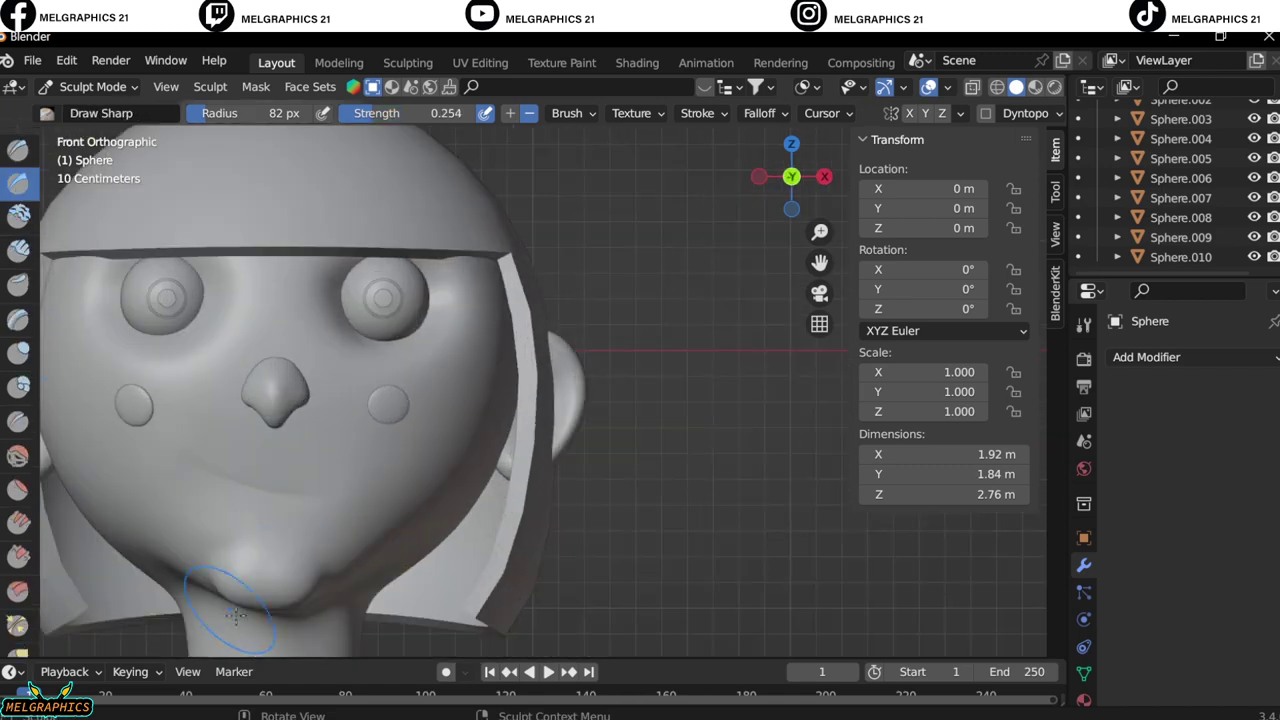
{"action": "scroll", "coordinate": [686, 514], "scroll_direction": "down", "scroll_amount": 4}
{"action": "scroll", "coordinate": [663, 434], "scroll_direction": "down", "scroll_amount": 2}
{"action": "left_click", "coordinate": [93, 86]}
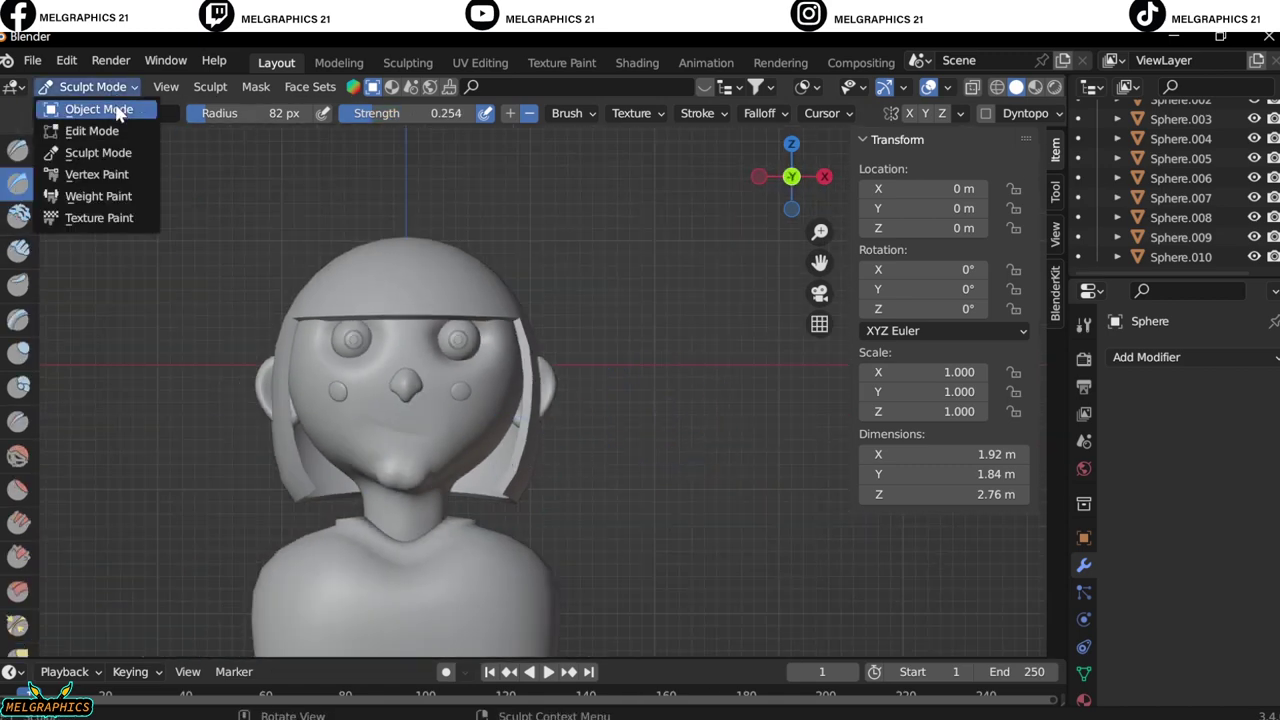
{"action": "left_click", "coordinate": [75, 105]}
Save the scene as DAY23.blend.
{"action": "left_click", "coordinate": [32, 60]}
{"action": "left_click", "coordinate": [120, 212]}
{"action": "key", "text": "Return"}
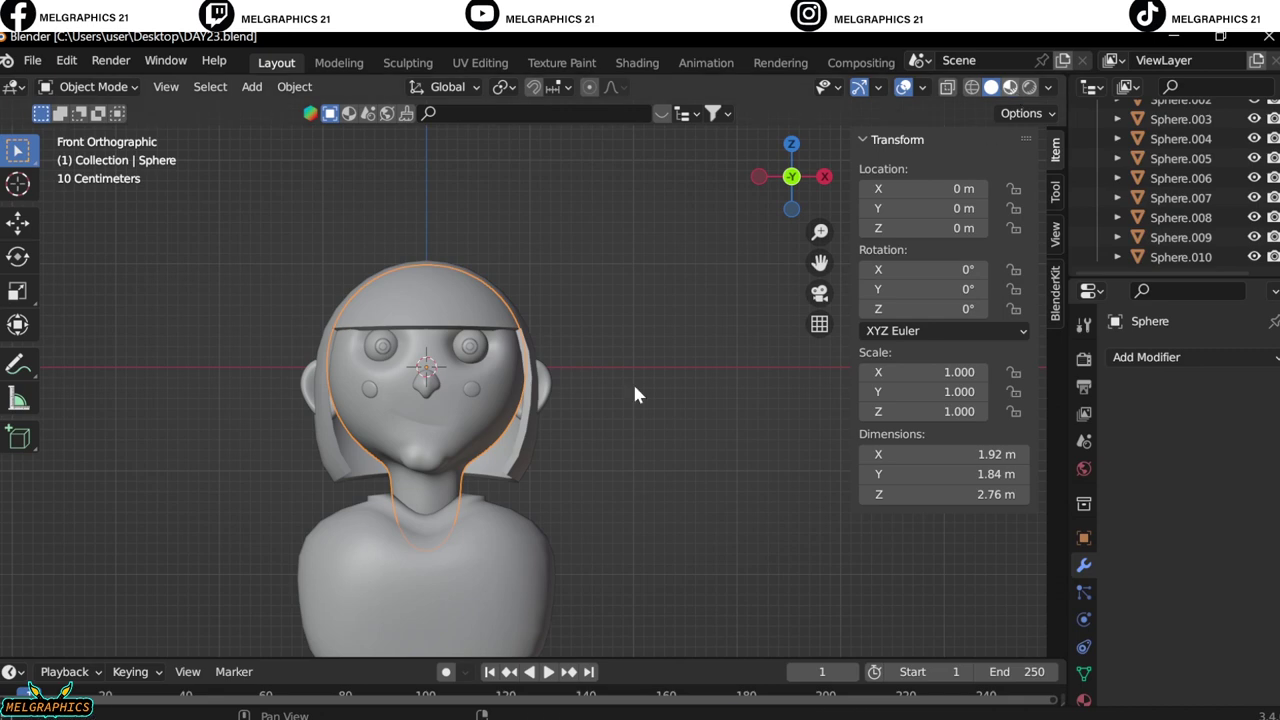
In Material Preview, give the hair a new material with a dark brown base colour.
{"action": "key", "text": "z"}
{"action": "left_click", "coordinate": [479, 306]}
{"action": "left_click", "coordinate": [1083, 699]}
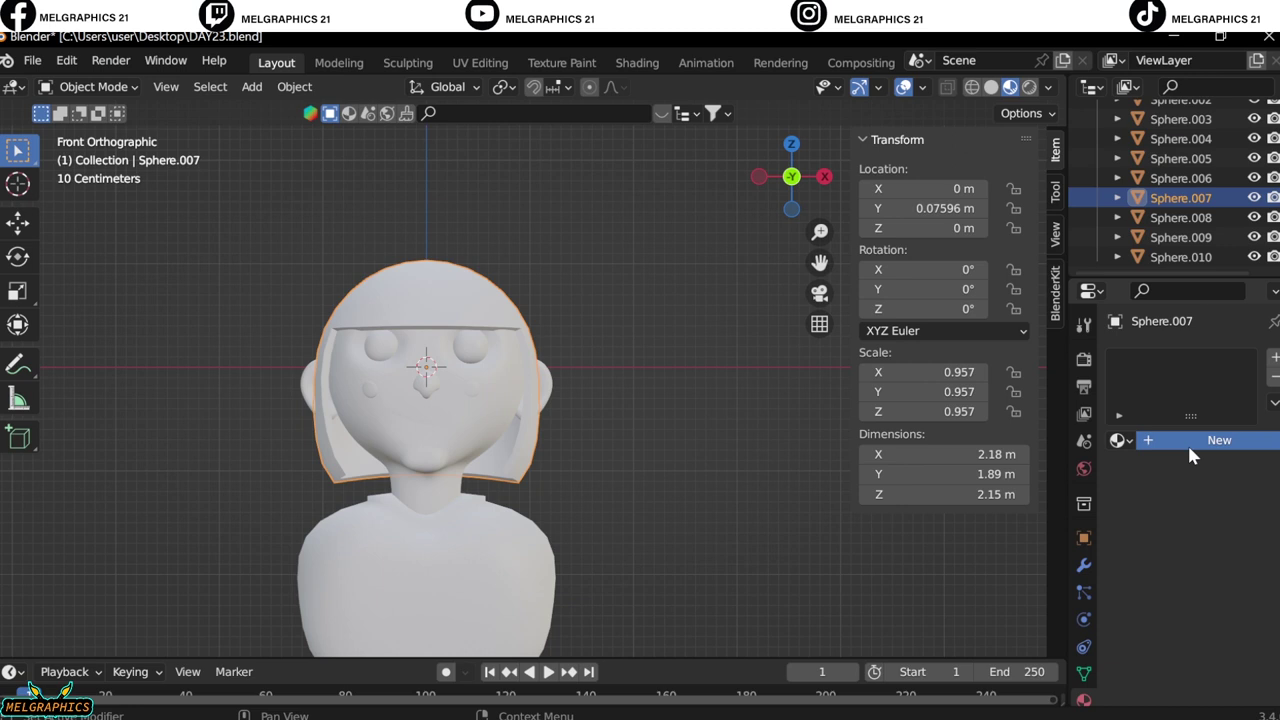
{"action": "left_click", "coordinate": [1189, 445]}
{"action": "left_click", "coordinate": [1217, 647]}
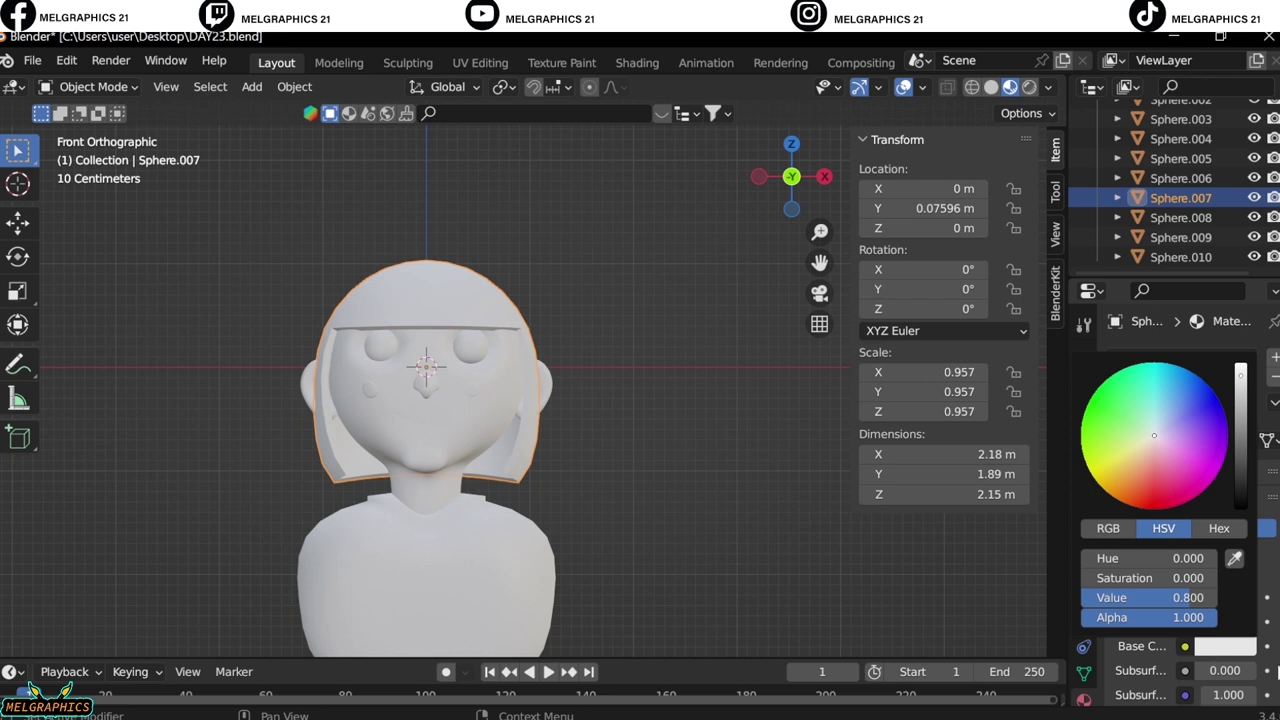
{"action": "left_click", "coordinate": [1147, 474]}
{"action": "left_click_drag", "start_coordinate": [1110, 420], "coordinate": [1170, 490]}
{"action": "left_click_drag", "start_coordinate": [1240, 400], "coordinate": [1240, 440]}
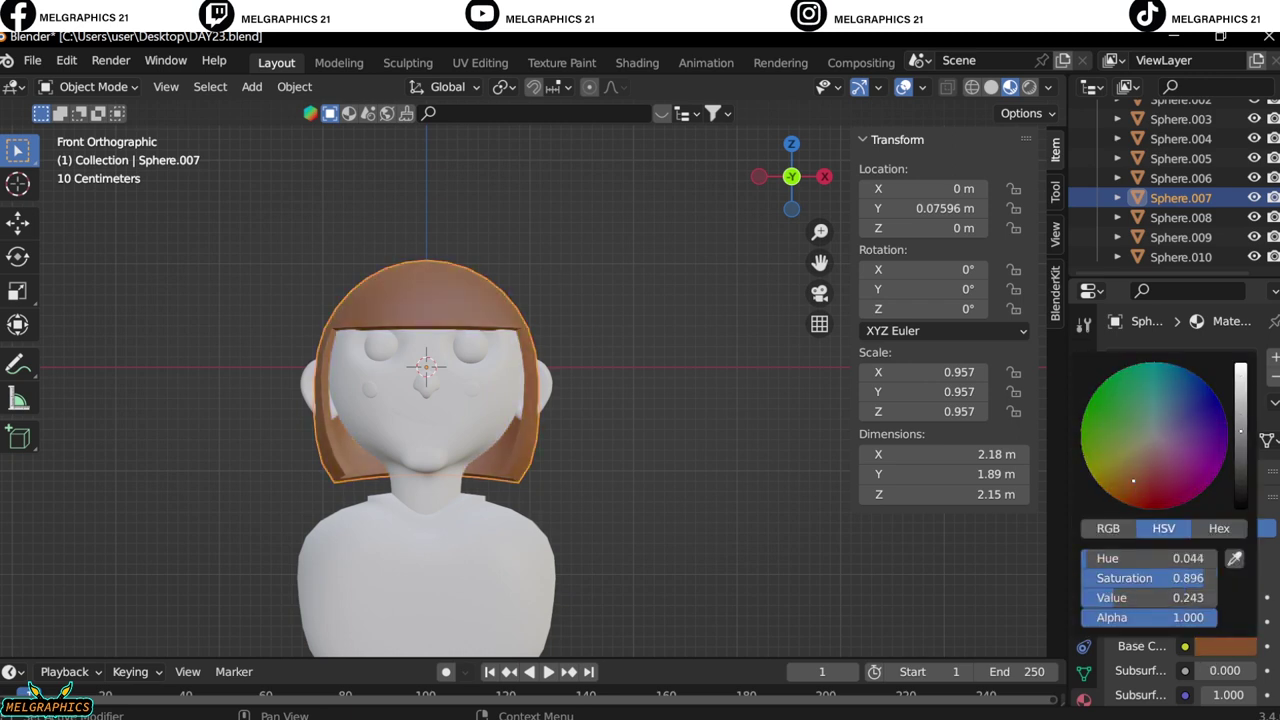
Adjust the hair colour lighter and towards orange-red brown.
{"action": "left_click", "coordinate": [1225, 646]}
{"action": "left_click", "coordinate": [1141, 457]}
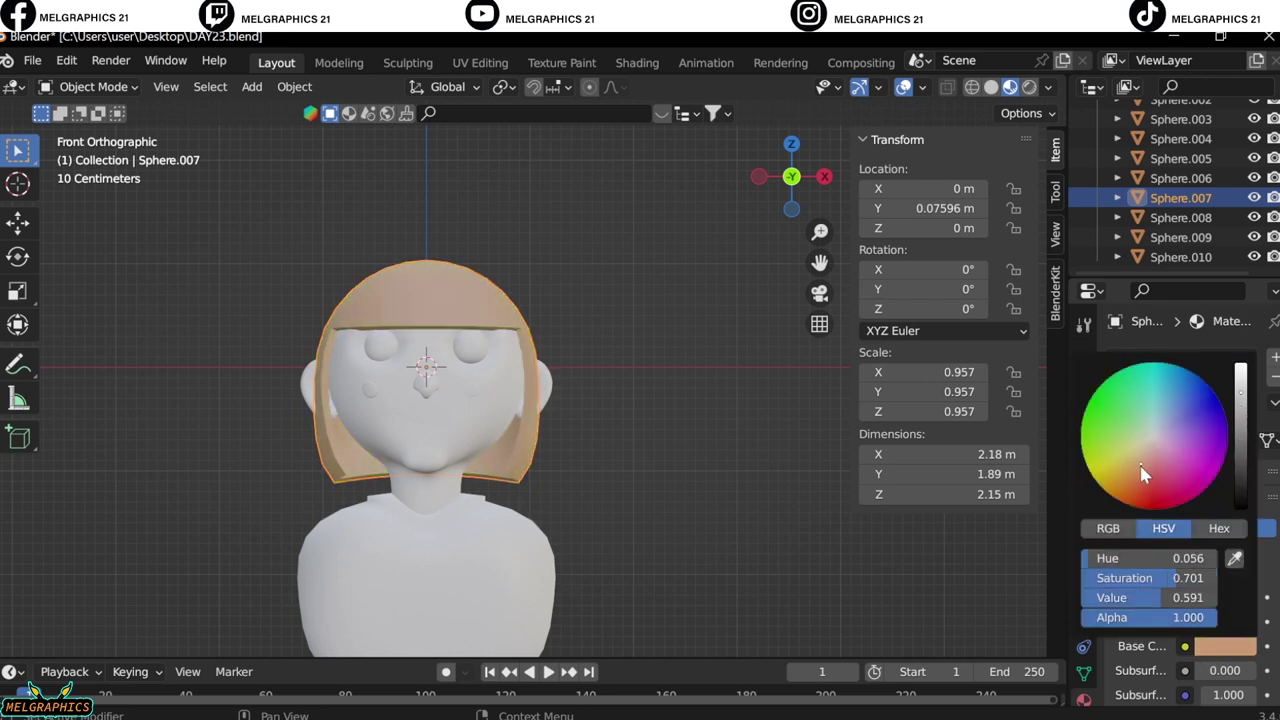
{"action": "left_click_drag", "start_coordinate": [1145, 474], "coordinate": [1150, 500]}
{"action": "mouse_move", "coordinate": [704, 470]}
{"action": "middle_mouse_down"}
{"action": "mouse_move", "coordinate": [640, 480]}
{"action": "mouse_move", "coordinate": [473, 394]}
{"action": "middle_mouse_up"}
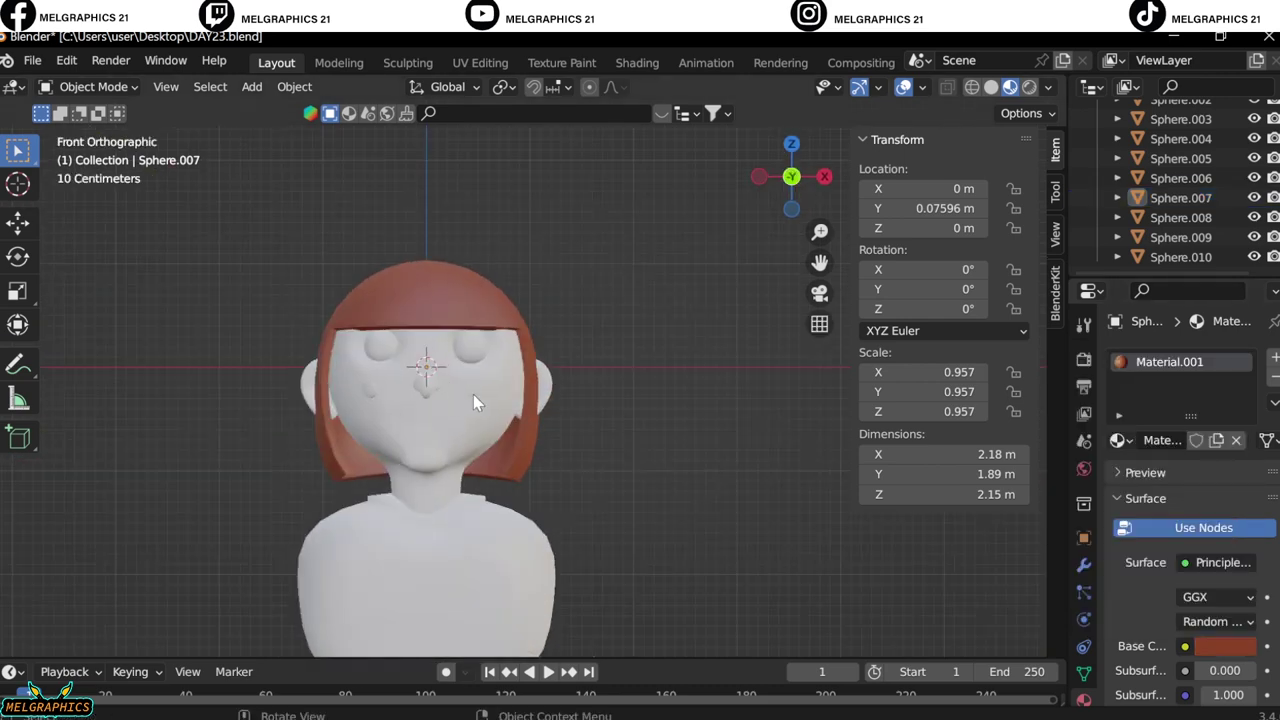
Give the face a new pinkish skin-tone material and revisit the hair colour.
{"action": "left_click", "coordinate": [473, 394]}
{"action": "left_click", "coordinate": [1225, 646]}
{"action": "left_click", "coordinate": [1150, 450]}
{"action": "left_click", "coordinate": [431, 294]}
{"action": "left_click", "coordinate": [1225, 646]}
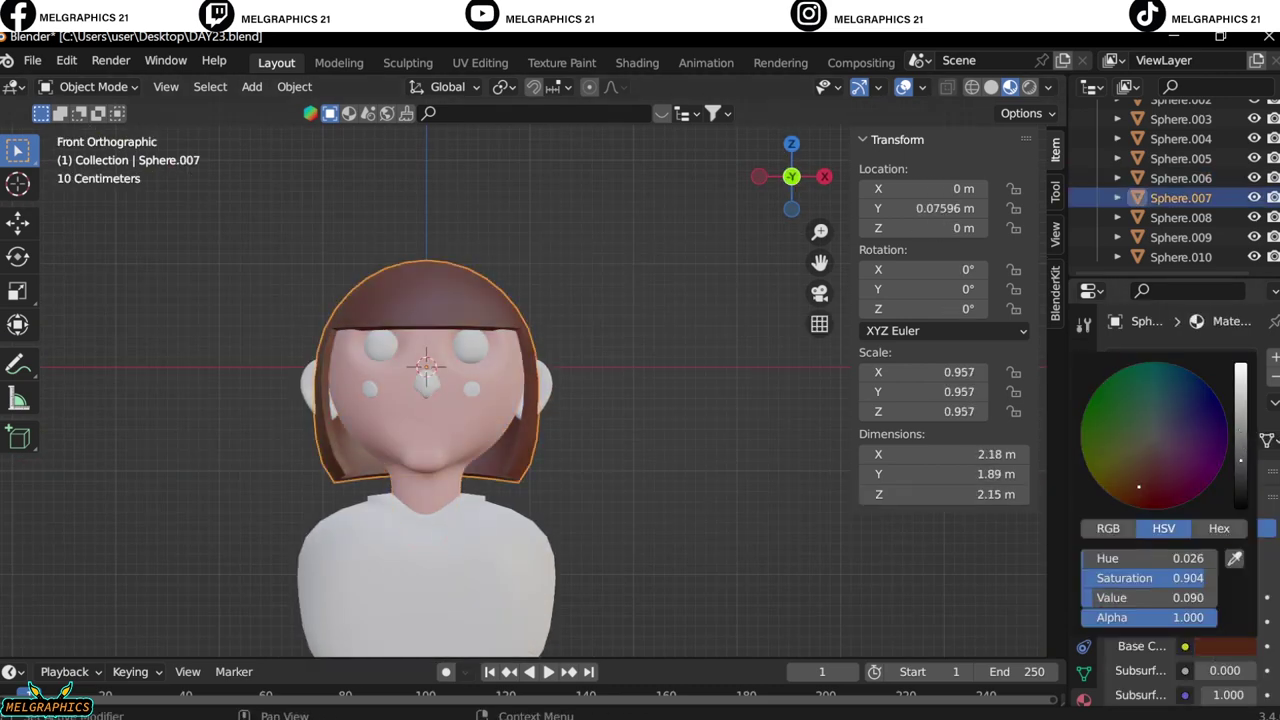
{"action": "left_click", "coordinate": [384, 297]}
{"action": "left_click", "coordinate": [1225, 646]}
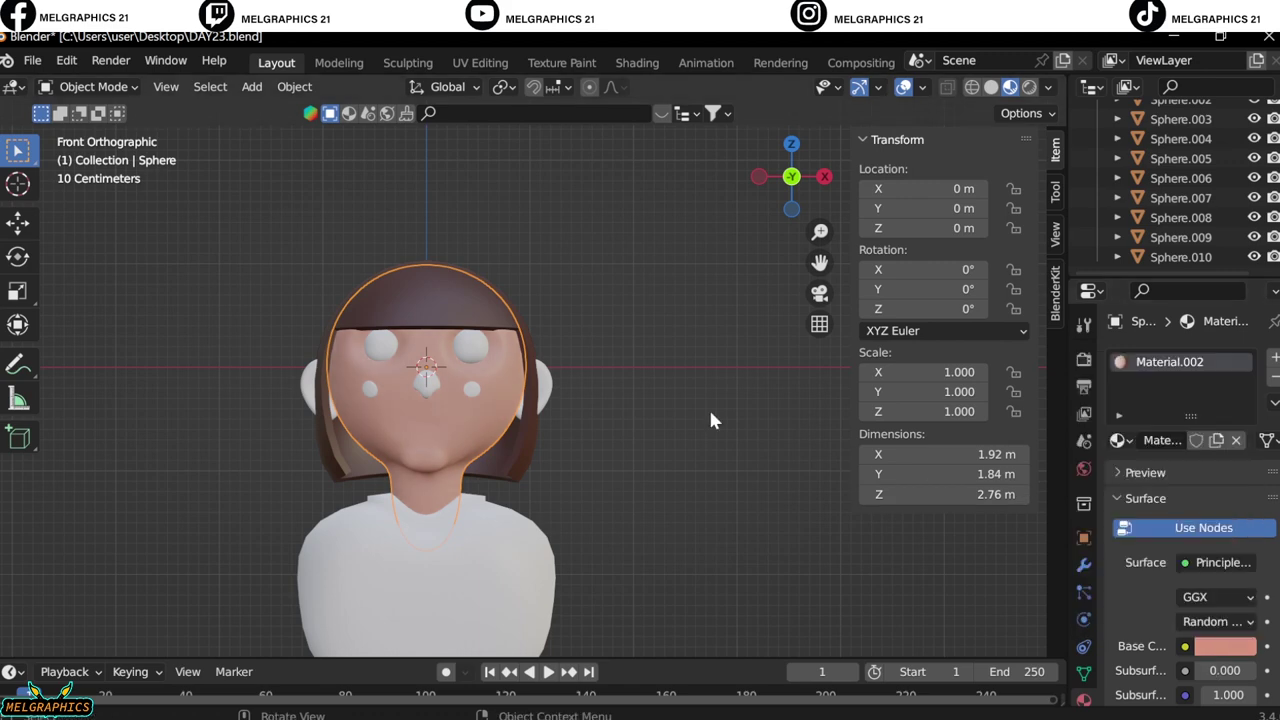
Give the ears a material and the body a yellow shirt material.
{"action": "scroll", "coordinate": [710, 420], "scroll_direction": "up", "scroll_amount": 2}
{"action": "left_click", "coordinate": [528, 400]}
{"action": "left_click", "coordinate": [1166, 443]}
{"action": "scroll", "coordinate": [417, 400], "scroll_direction": "down", "scroll_amount": 2}
{"action": "left_click", "coordinate": [394, 491]}
{"action": "left_click", "coordinate": [1225, 646]}
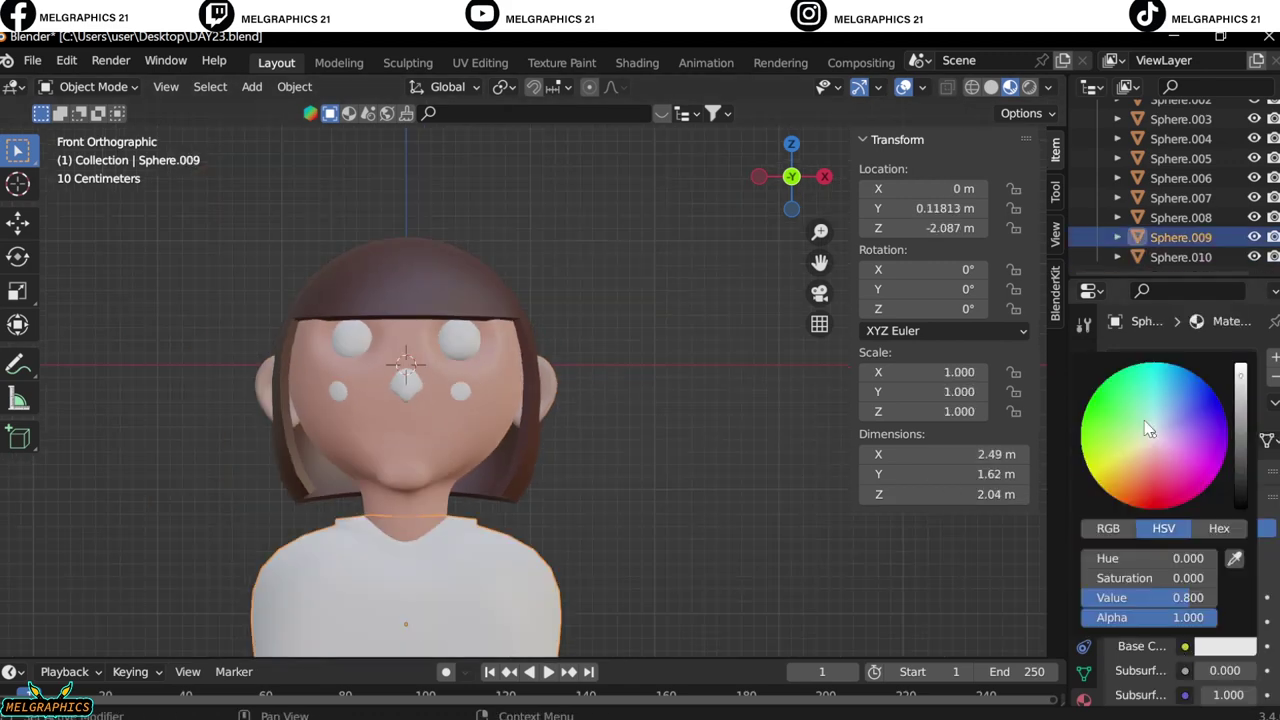
{"action": "left_click", "coordinate": [1150, 430]}
{"action": "scroll", "coordinate": [500, 470], "scroll_direction": "down", "scroll_amount": 1}
{"action": "scroll", "coordinate": [438, 456], "scroll_direction": "up", "scroll_amount": 2}
Set the ears' skin colour with an exact saturation value.
{"action": "left_click", "coordinate": [438, 456]}
{"action": "left_click", "coordinate": [1225, 646]}
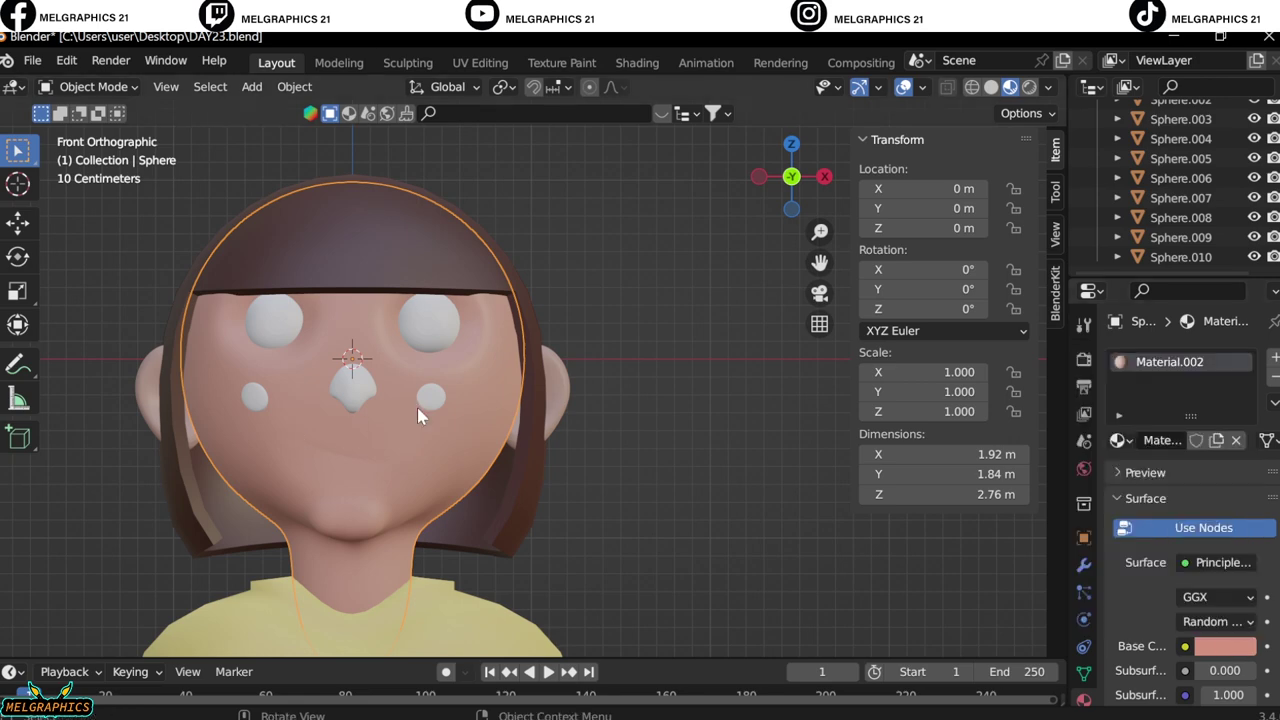
{"action": "left_click", "coordinate": [530, 395]}
{"action": "left_click", "coordinate": [1225, 646]}
{"action": "double_click", "coordinate": [1206, 557]}
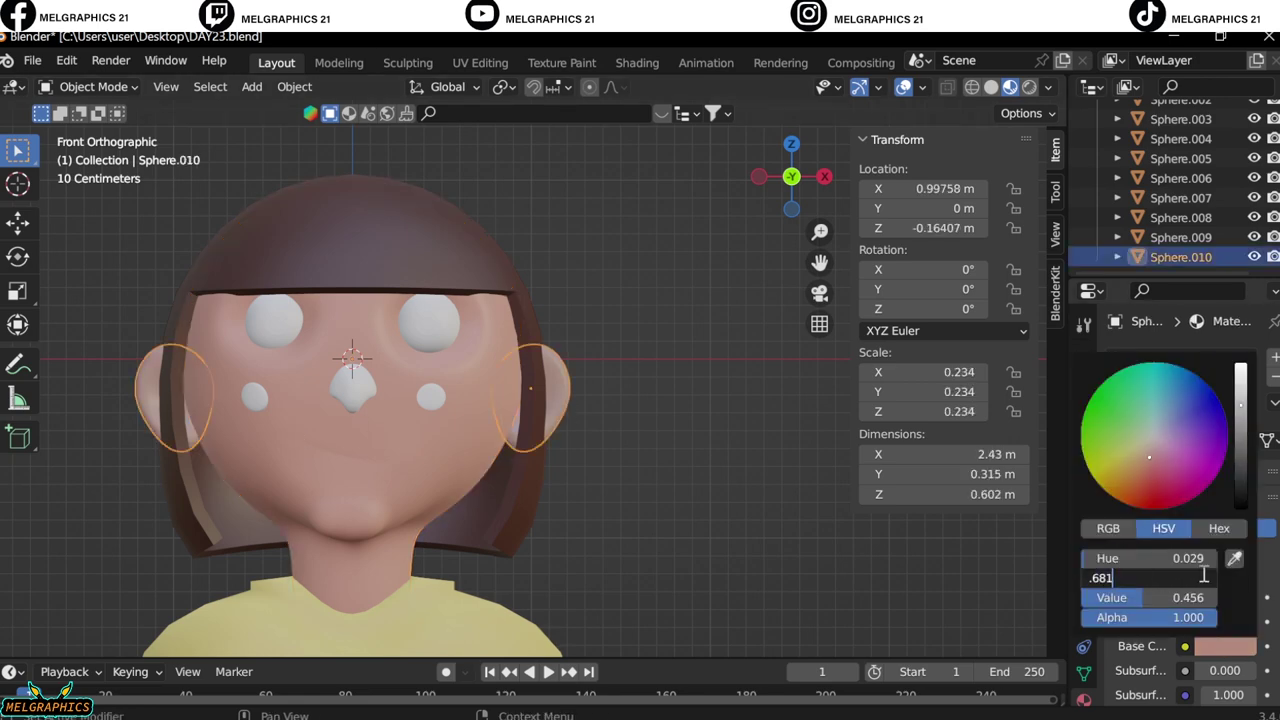
{"action": "type", "text": "0.681"}
Tint the nose a darker skin pink (Value 0.655) and make the cheeks rosy pink.
{"action": "left_click", "coordinate": [352, 385]}
{"action": "left_click", "coordinate": [1225, 646]}
{"action": "type", "text": ".6585"}
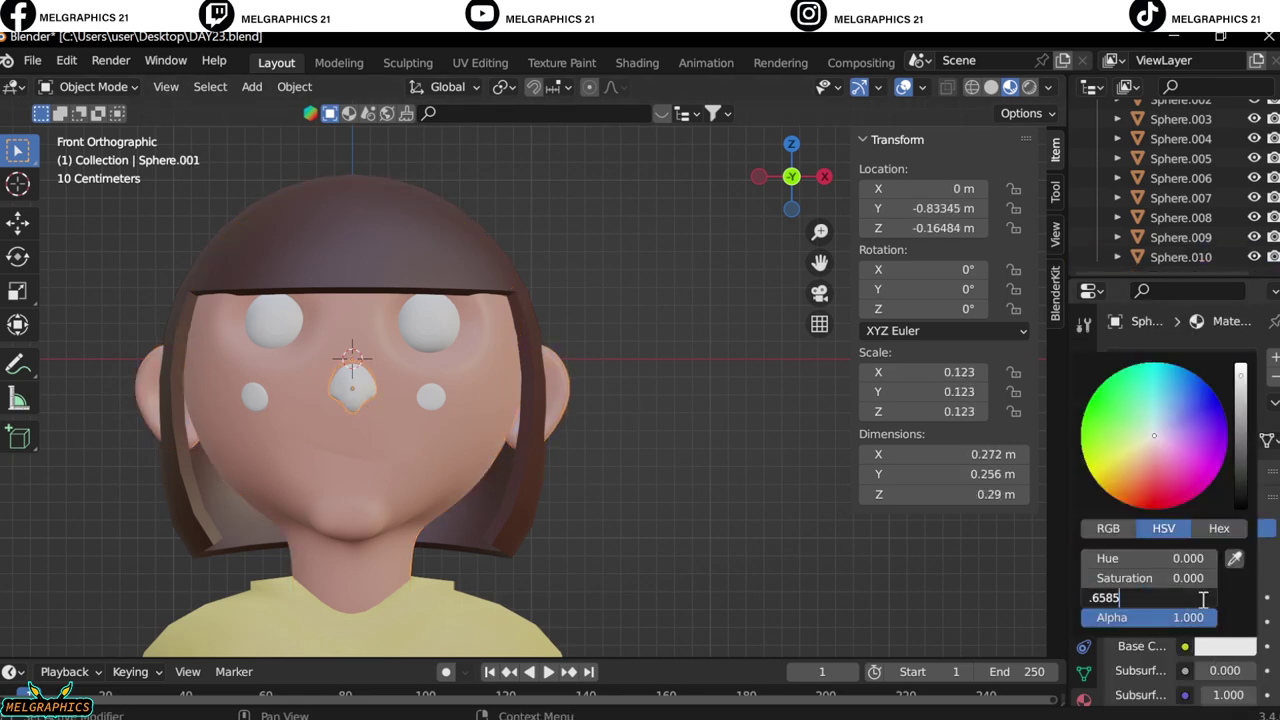
{"action": "key", "text": "BackSpace"}
{"action": "key", "text": "BackSpace"}
{"action": "type", "text": "5"}
{"action": "key", "text": "Return"}
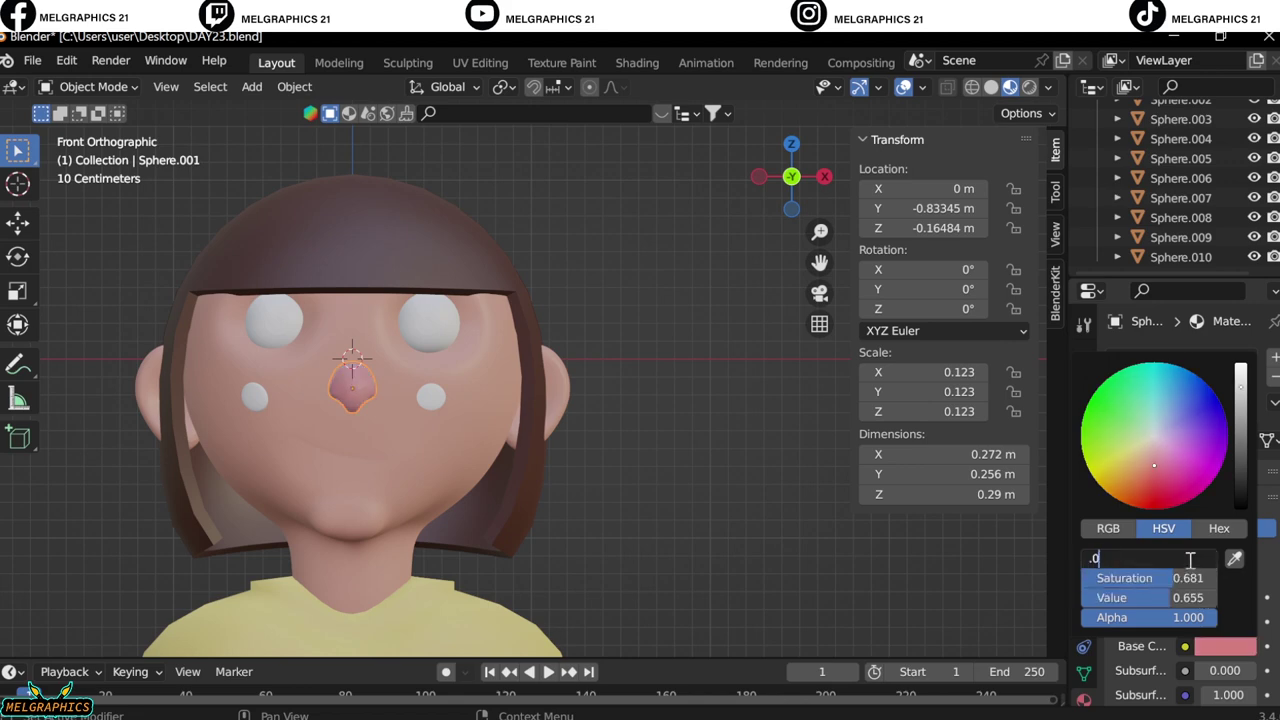
{"action": "type", "text": "29"}
{"action": "key", "text": "Return"}
{"action": "left_click", "coordinate": [430, 397]}
{"action": "left_click", "coordinate": [1225, 646]}
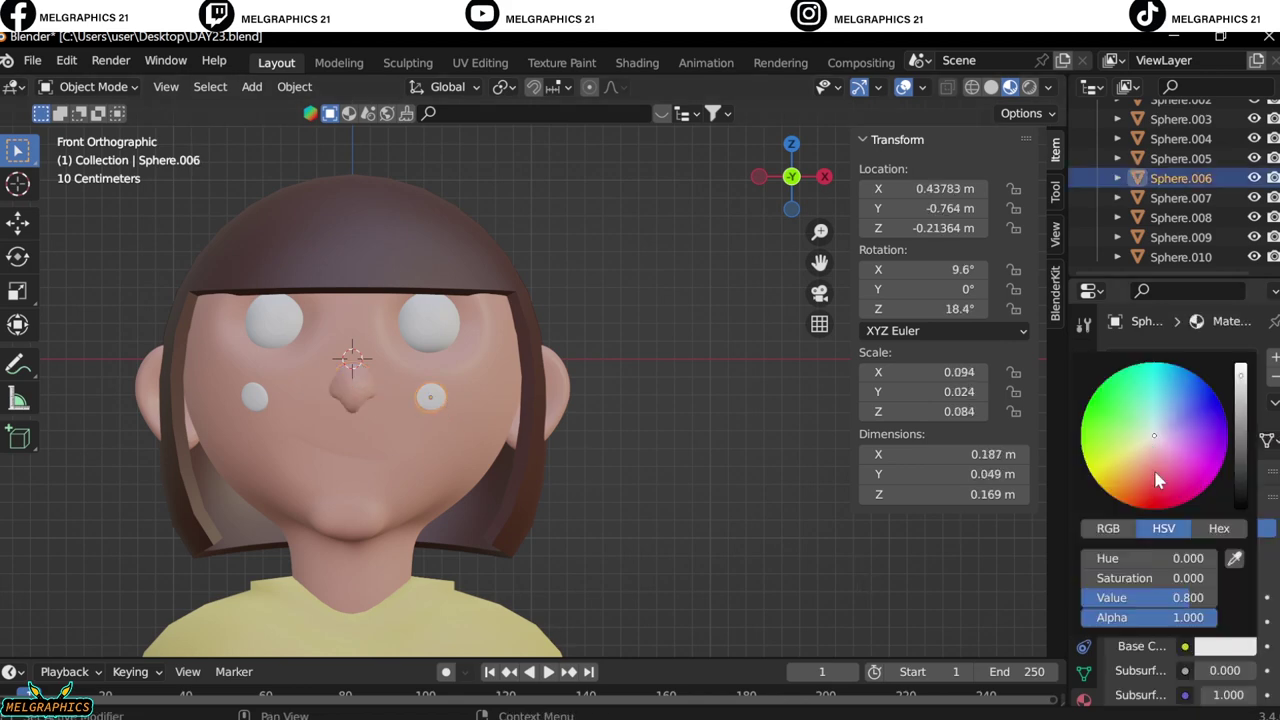
{"action": "left_click", "coordinate": [430, 322]}
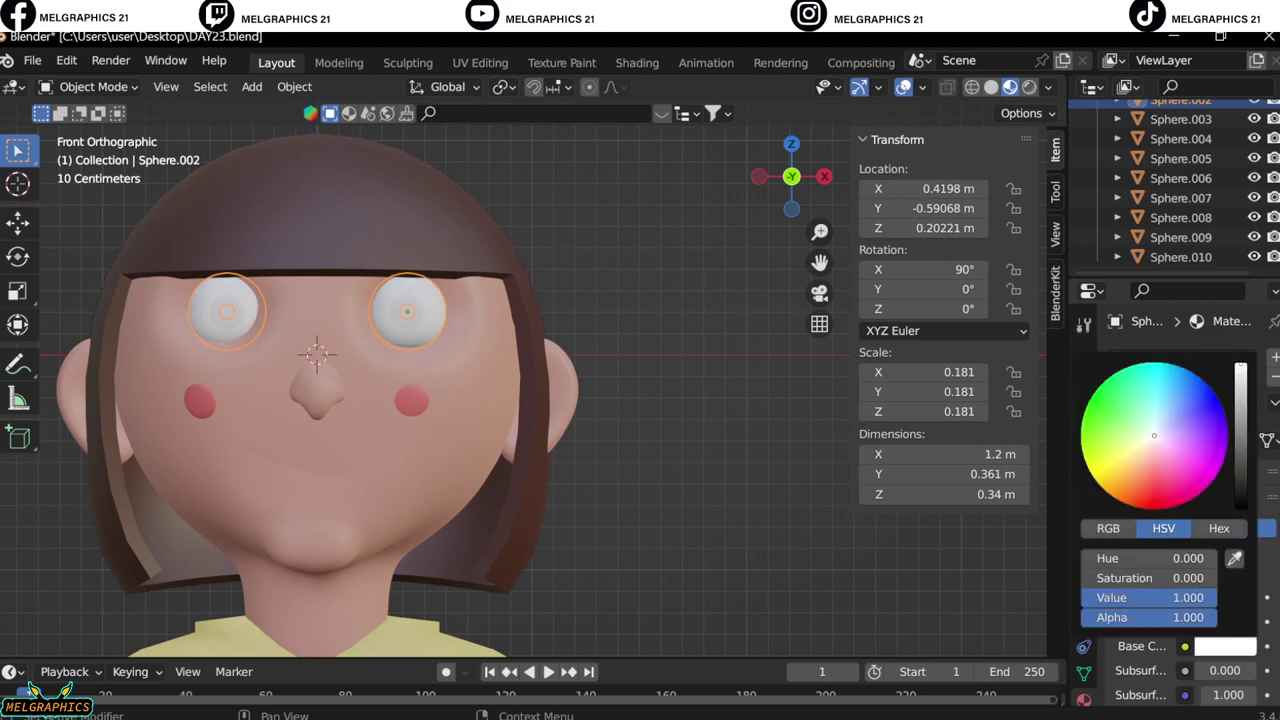
Give the iris a new blue material.
{"action": "scroll", "coordinate": [355, 316], "scroll_direction": "up", "scroll_amount": 8}
{"action": "scroll", "coordinate": [355, 316], "scroll_direction": "down", "scroll_amount": 5}
{"action": "left_click", "coordinate": [426, 346]}
{"action": "left_click", "coordinate": [426, 346]}
{"action": "left_click", "coordinate": [1219, 440]}
{"action": "left_click", "coordinate": [1225, 646]}
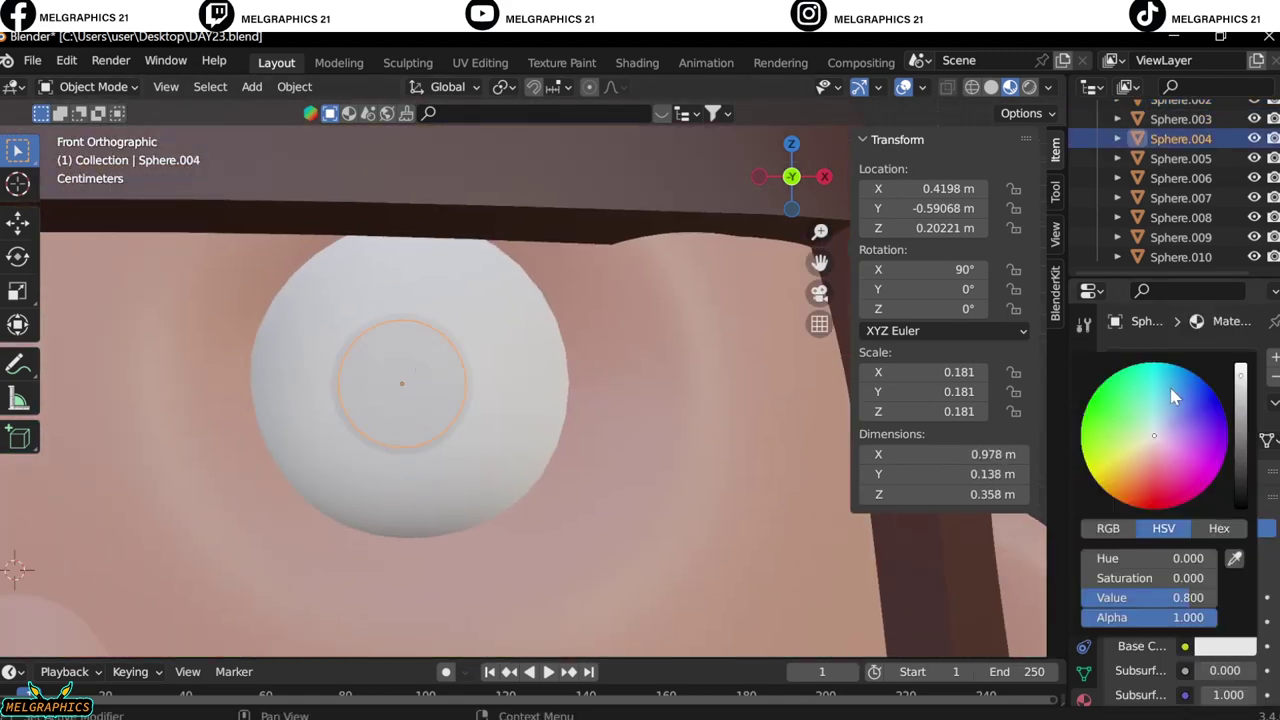
{"action": "scroll", "coordinate": [268, 492], "scroll_direction": "down", "scroll_amount": 3}
{"action": "scroll", "coordinate": [234, 376], "scroll_direction": "up", "scroll_amount": 7}
Make the pupil and outer eye ring glossy black with Roughness 0.
{"action": "left_click", "coordinate": [401, 383]}
{"action": "left_click", "coordinate": [1225, 646]}
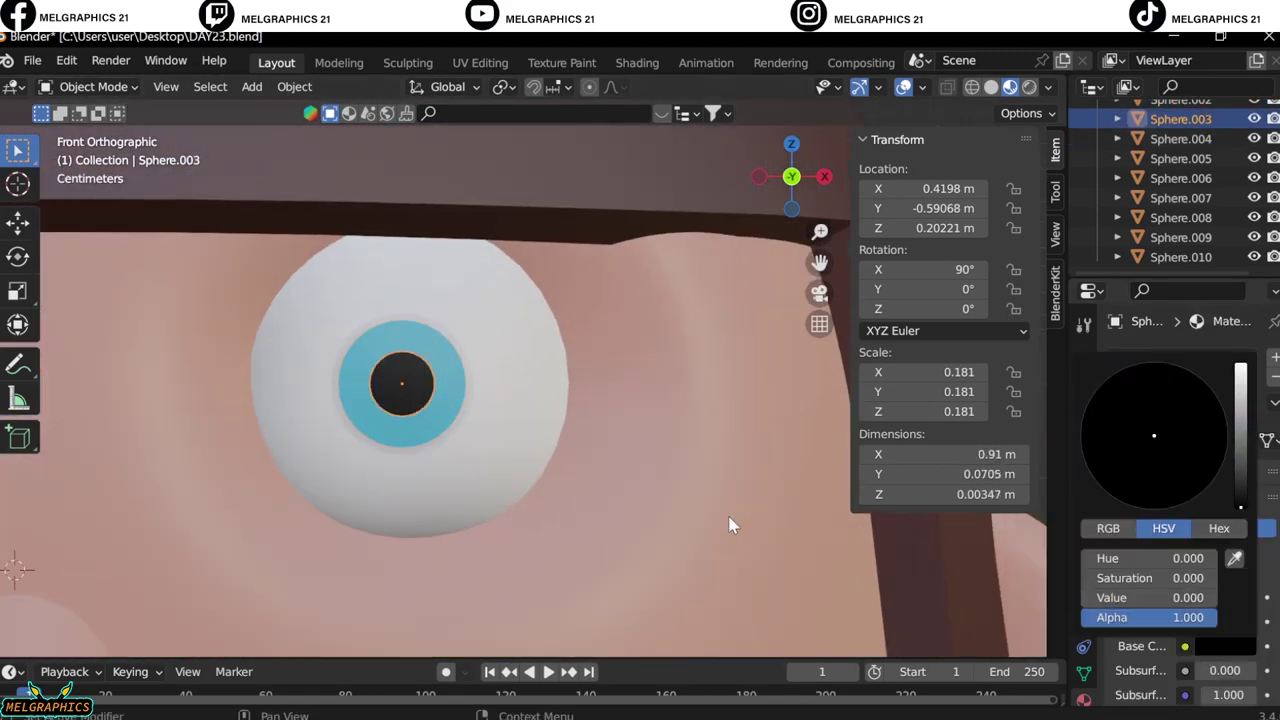
{"action": "left_click", "coordinate": [430, 340]}
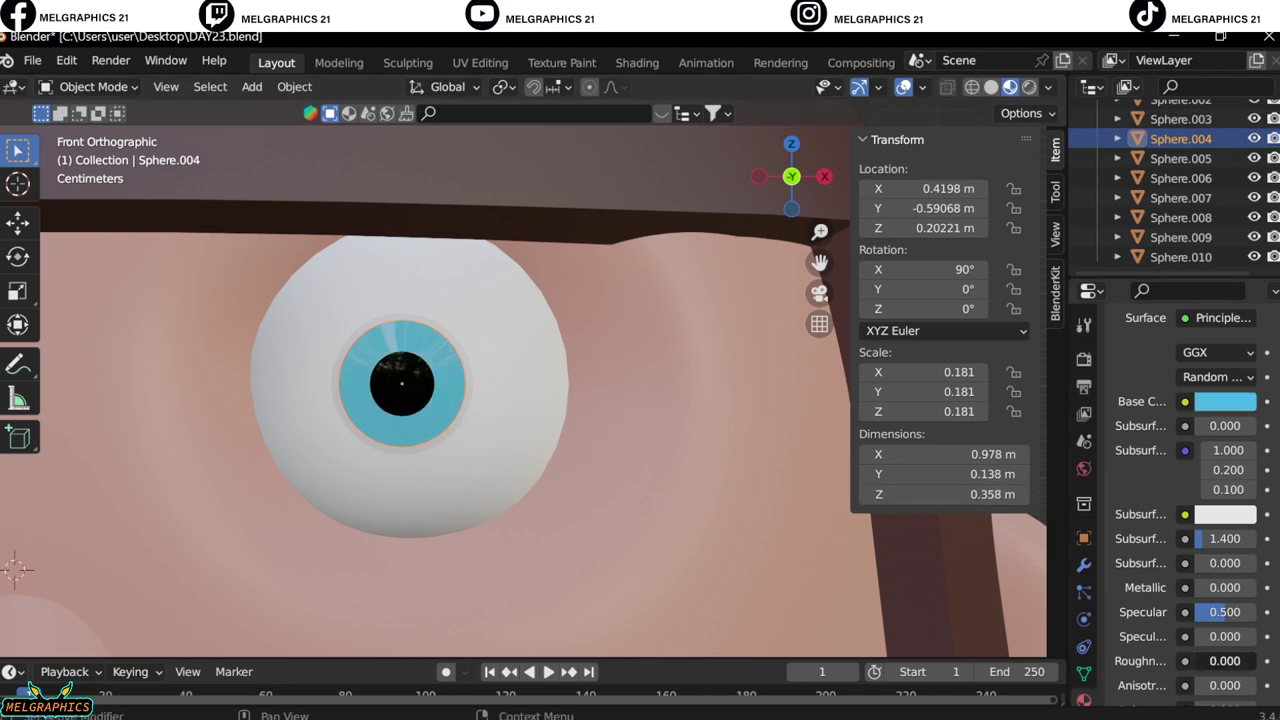
{"action": "scroll", "coordinate": [470, 395], "scroll_direction": "up", "scroll_amount": 6}
{"action": "left_click", "coordinate": [346, 377]}
{"action": "left_click", "coordinate": [1225, 646]}
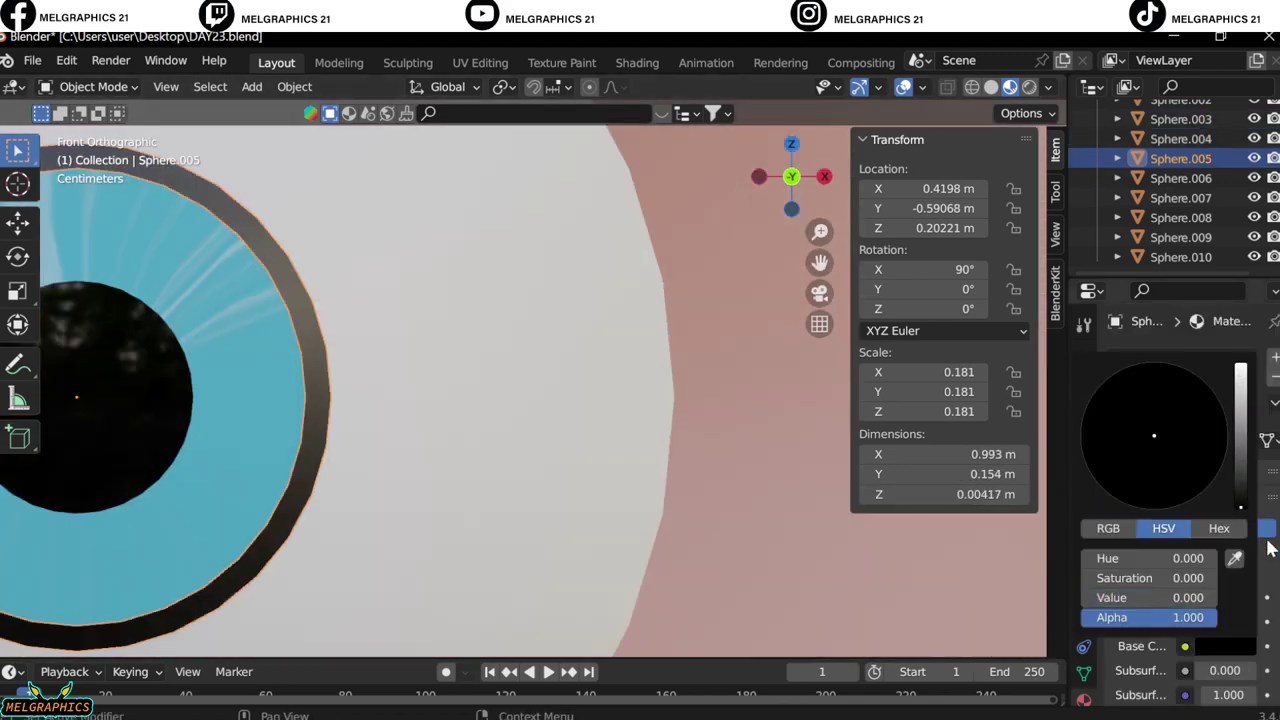
{"action": "scroll", "coordinate": [1200, 563], "scroll_direction": "down", "scroll_amount": 5}
{"action": "left_click_drag", "start_coordinate": [1222, 606], "coordinate": [1150, 606]}
Deselect the eye, select the hair and enter Sculpt Mode.
{"action": "scroll", "coordinate": [608, 463], "scroll_direction": "down", "scroll_amount": 4}
{"action": "scroll", "coordinate": [640, 350], "scroll_direction": "down", "scroll_amount": 3}
{"action": "left_click", "coordinate": [664, 240]}
{"action": "scroll", "coordinate": [700, 330], "scroll_direction": "down", "scroll_amount": 2}
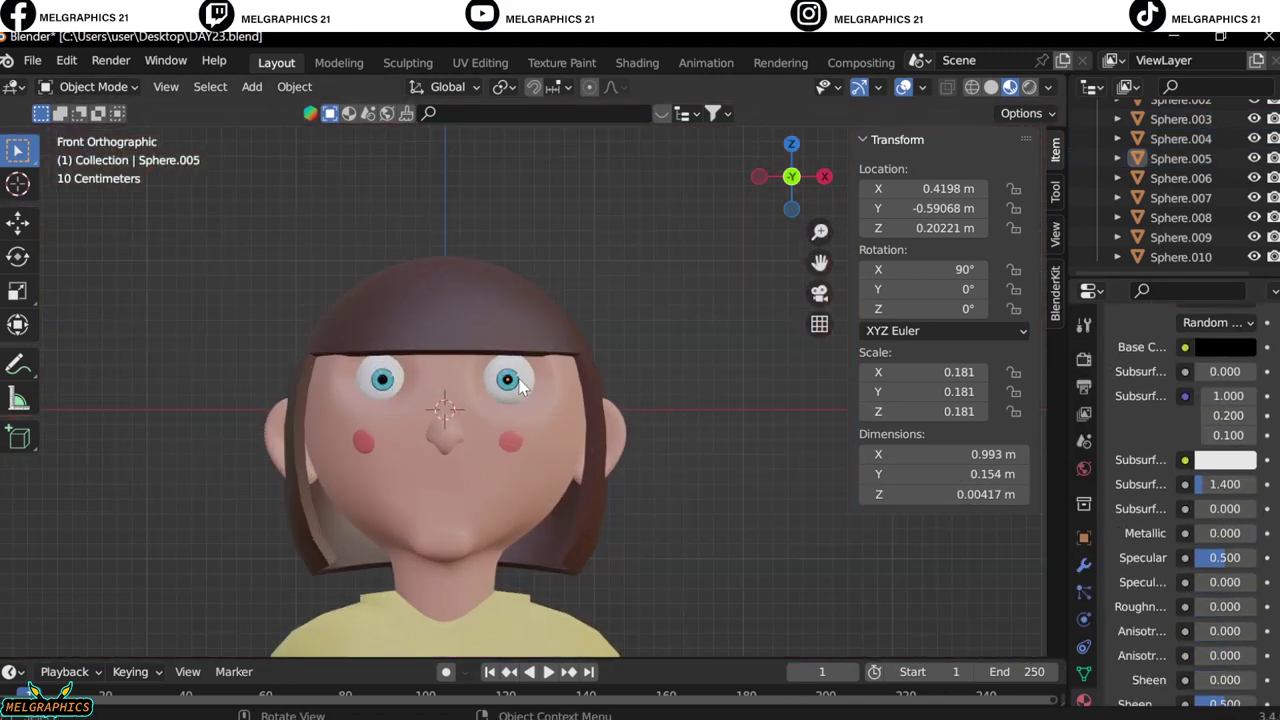
{"action": "left_click", "coordinate": [360, 224]}
{"action": "left_click", "coordinate": [90, 86]}
Pull the hair sides and ends longer with a symmetric Grab brush to frame the face.
{"action": "left_click", "coordinate": [106, 154]}
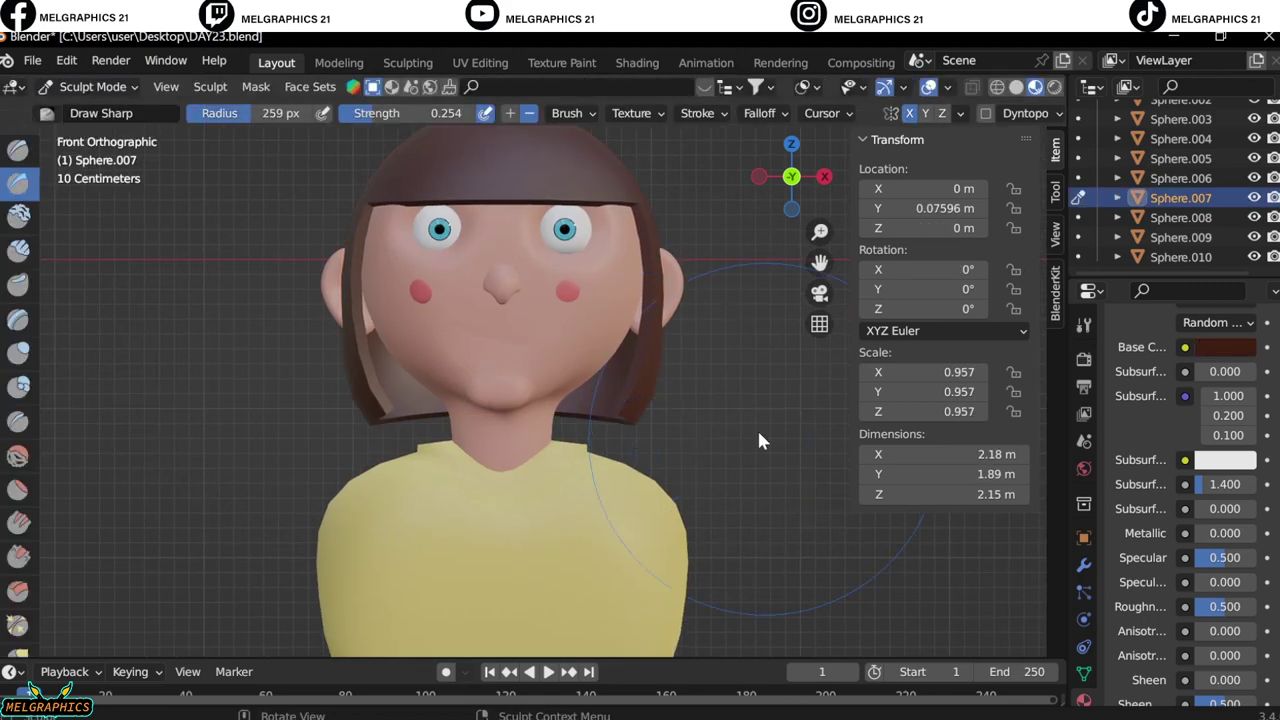
{"action": "key", "text": "g"}
{"action": "scroll", "coordinate": [740, 410], "scroll_direction": "up", "scroll_amount": 3}
{"action": "left_click_drag", "start_coordinate": [723, 388], "coordinate": [712, 365]}
{"action": "mouse_move", "coordinate": [271, 440]}
{"action": "middle_mouse_down"}
{"action": "mouse_move", "coordinate": [701, 424]}
{"action": "mouse_move", "coordinate": [626, 387]}
{"action": "middle_mouse_up"}
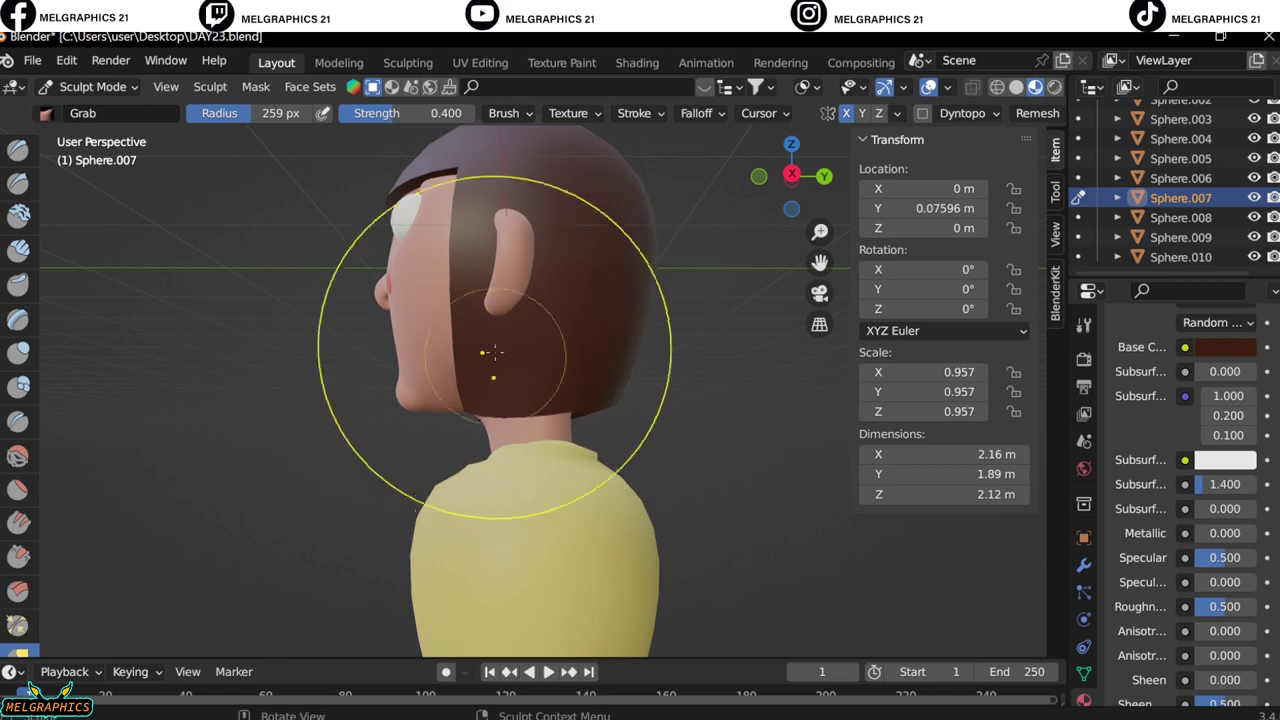
{"action": "key", "text": "KP_1"}
{"action": "left_click_drag", "start_coordinate": [612, 412], "coordinate": [627, 418]}
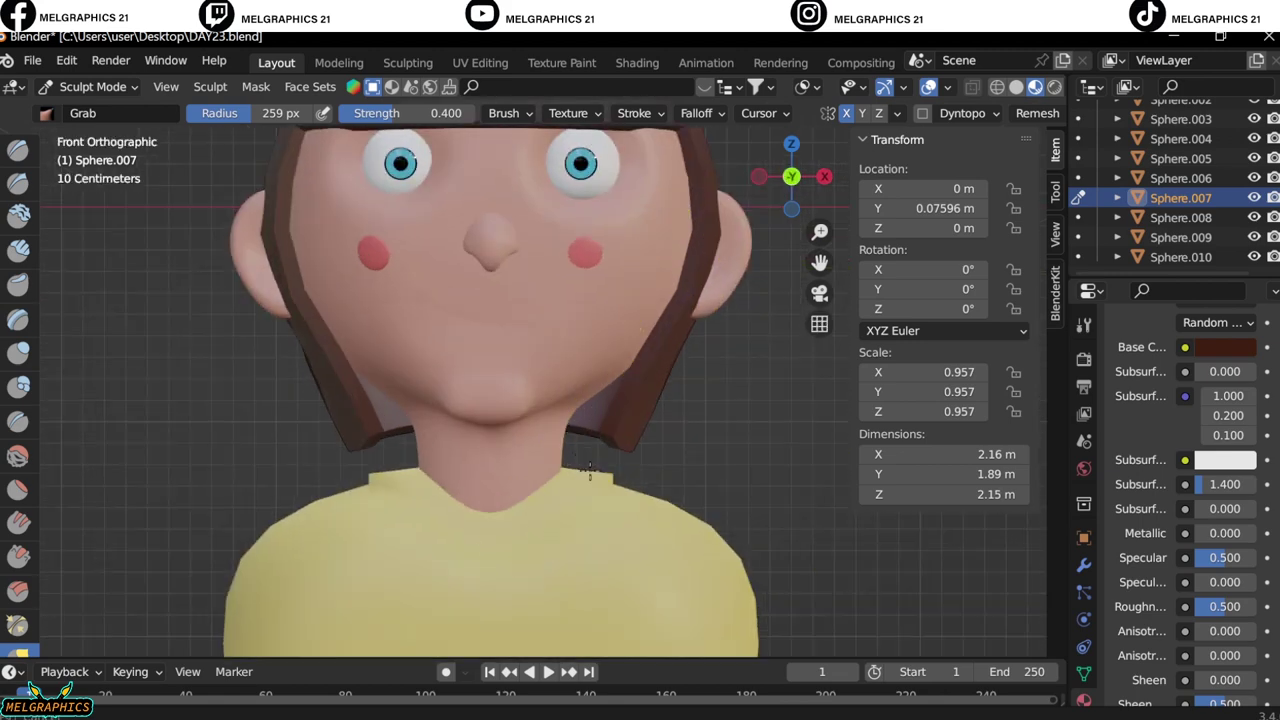
{"action": "key", "text": "KP_3"}
{"action": "key", "text": "KP_1"}
Return to Object Mode and start adding a torus for the earring.
{"action": "scroll", "coordinate": [627, 418], "scroll_direction": "up", "scroll_amount": 3}
{"action": "left_click", "coordinate": [92, 86]}
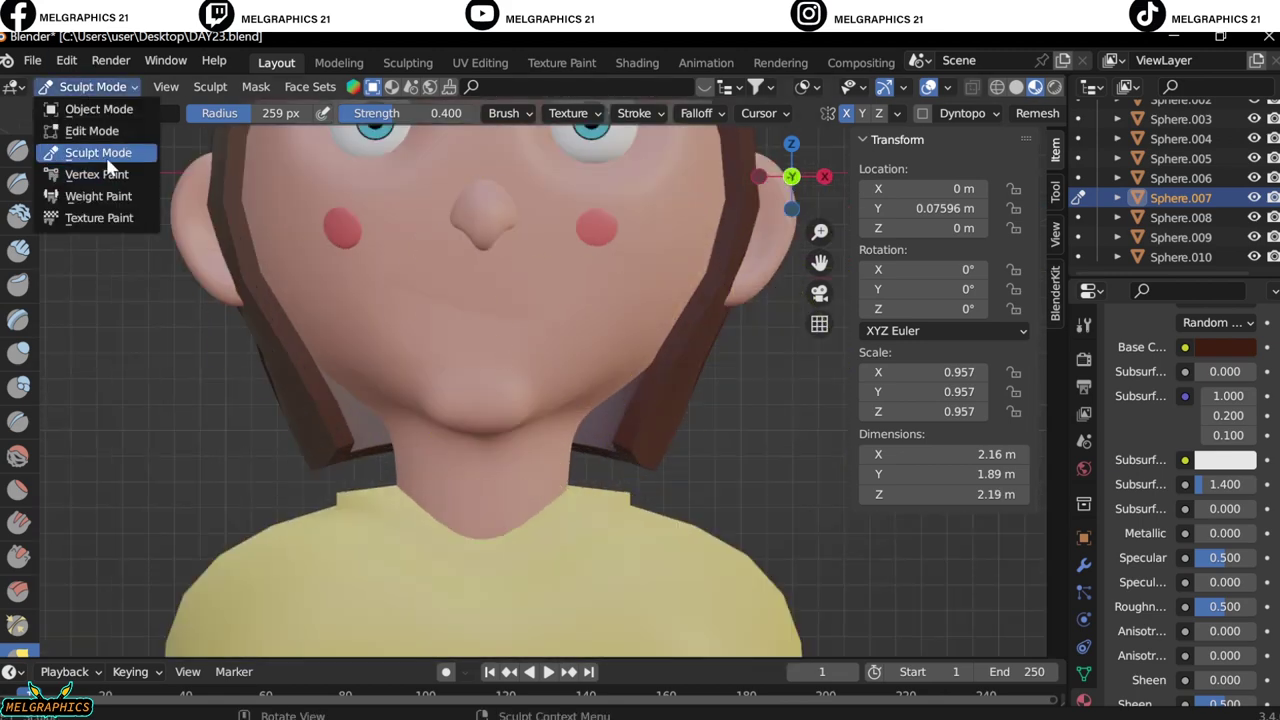
{"action": "left_click", "coordinate": [100, 108]}
{"action": "left_click", "coordinate": [252, 86]}
Add a small torus and raise it to ear height in side view.
{"action": "left_click", "coordinate": [443, 166]}
{"action": "key", "text": "s"}
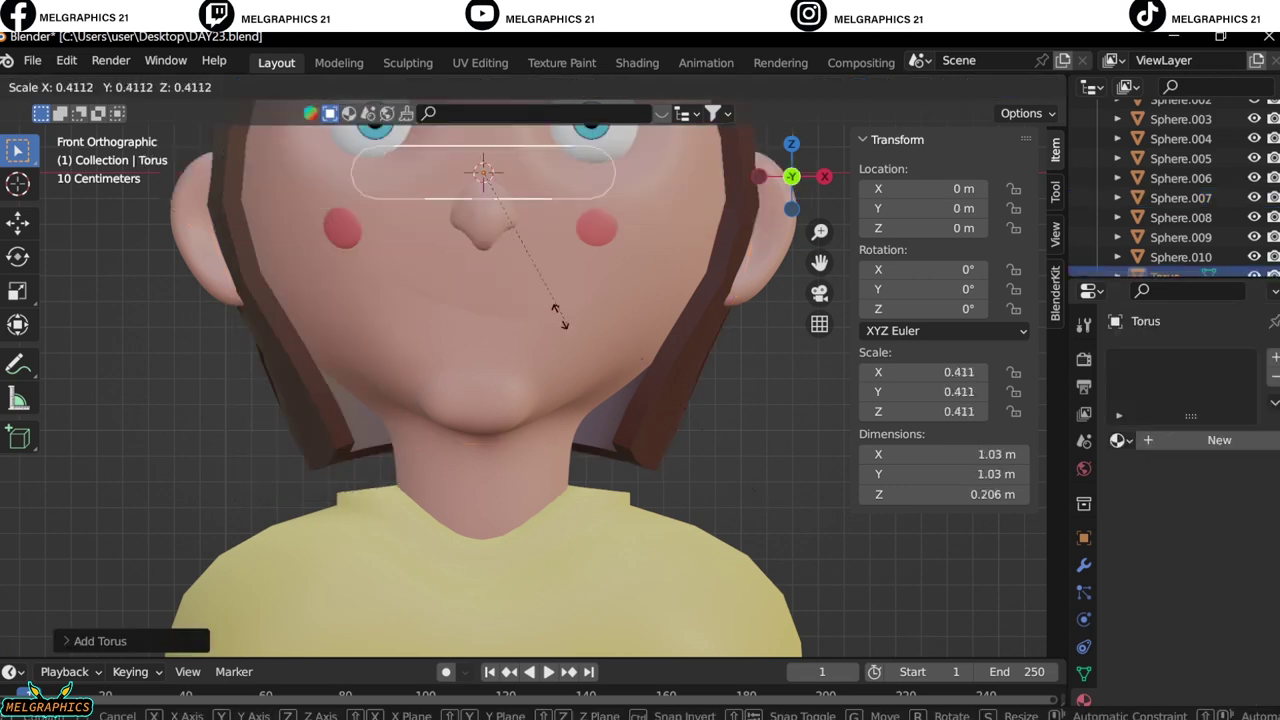
{"action": "left_click", "coordinate": [911, 258]}
{"action": "key", "text": "KP_3"}
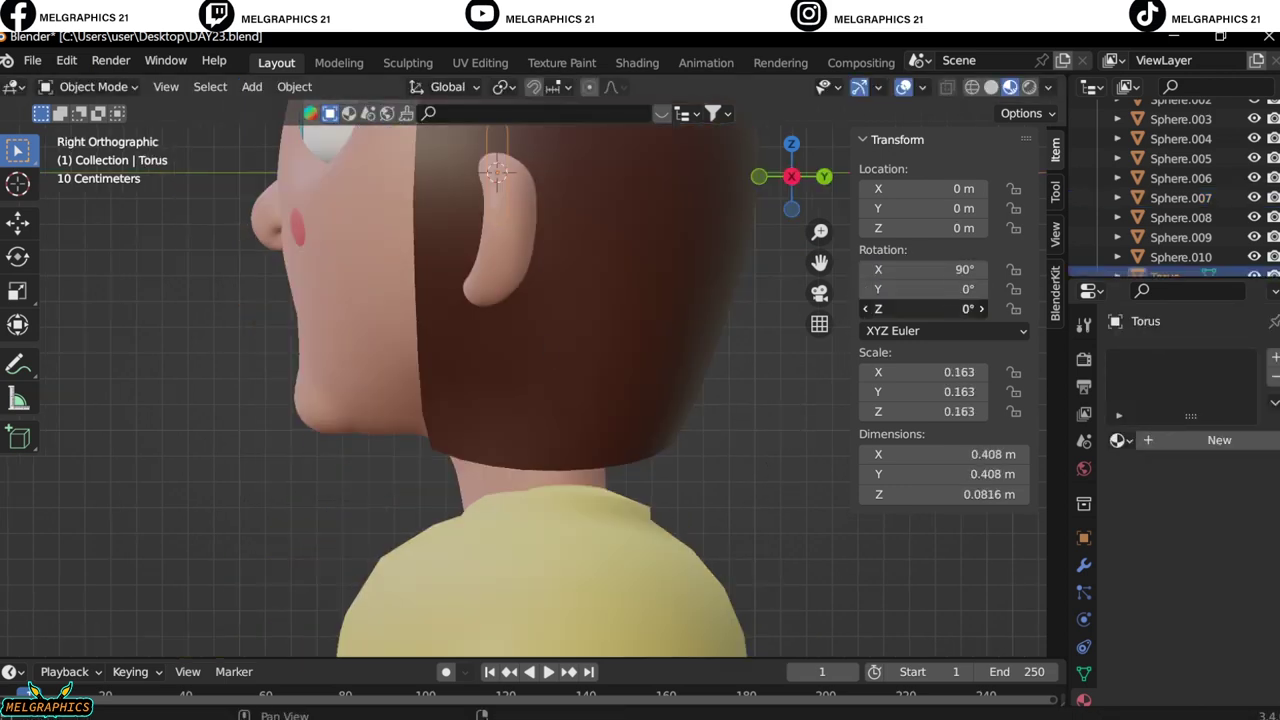
{"action": "key", "text": "g"}
{"action": "key", "text": "z"}
{"action": "left_click", "coordinate": [690, 545]}
Position the torus front-to-back and sideways so it sits at the right ear.
{"action": "key", "text": "g"}
{"action": "key", "text": "y"}
{"action": "left_click", "coordinate": [685, 540]}
{"action": "key", "text": "KP_1"}
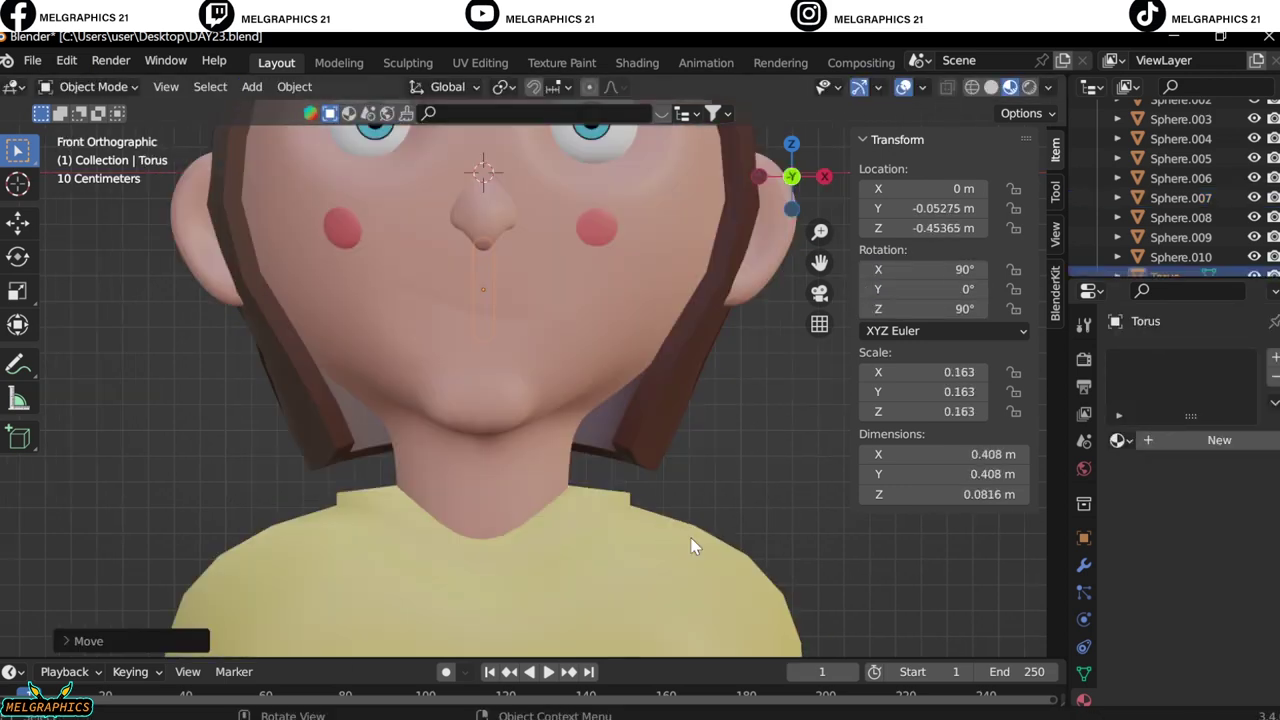
{"action": "key", "text": "g"}
{"action": "key", "text": "x"}
{"action": "left_click", "coordinate": [949, 589]}
{"action": "key", "text": "KP_3"}
Shrink the earring further and give it smooth shading.
{"action": "scroll", "coordinate": [746, 546], "scroll_direction": "up", "scroll_amount": 3}
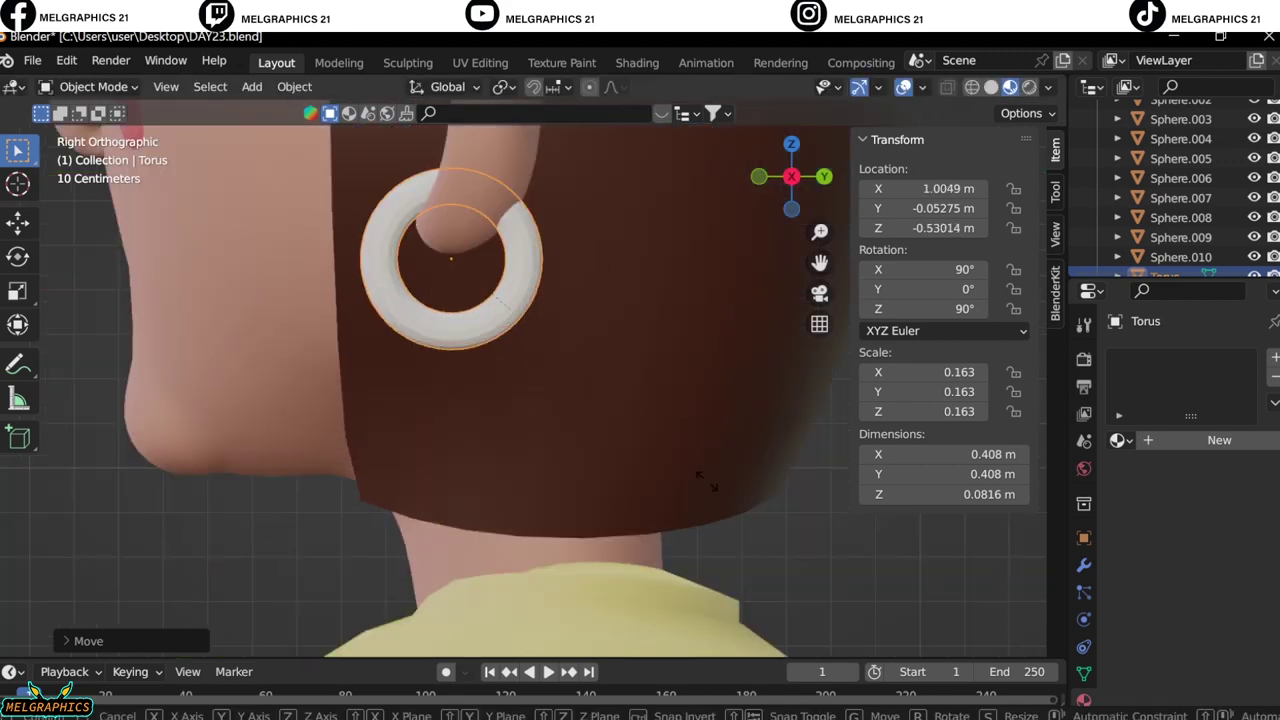
{"action": "key", "text": "s"}
{"action": "left_click", "coordinate": [651, 438]}
{"action": "key", "text": "KP_1"}
{"action": "scroll", "coordinate": [651, 423], "scroll_direction": "down", "scroll_amount": 3}
{"action": "middle_click_drag", "start_coordinate": [680, 343], "coordinate": [651, 400]}
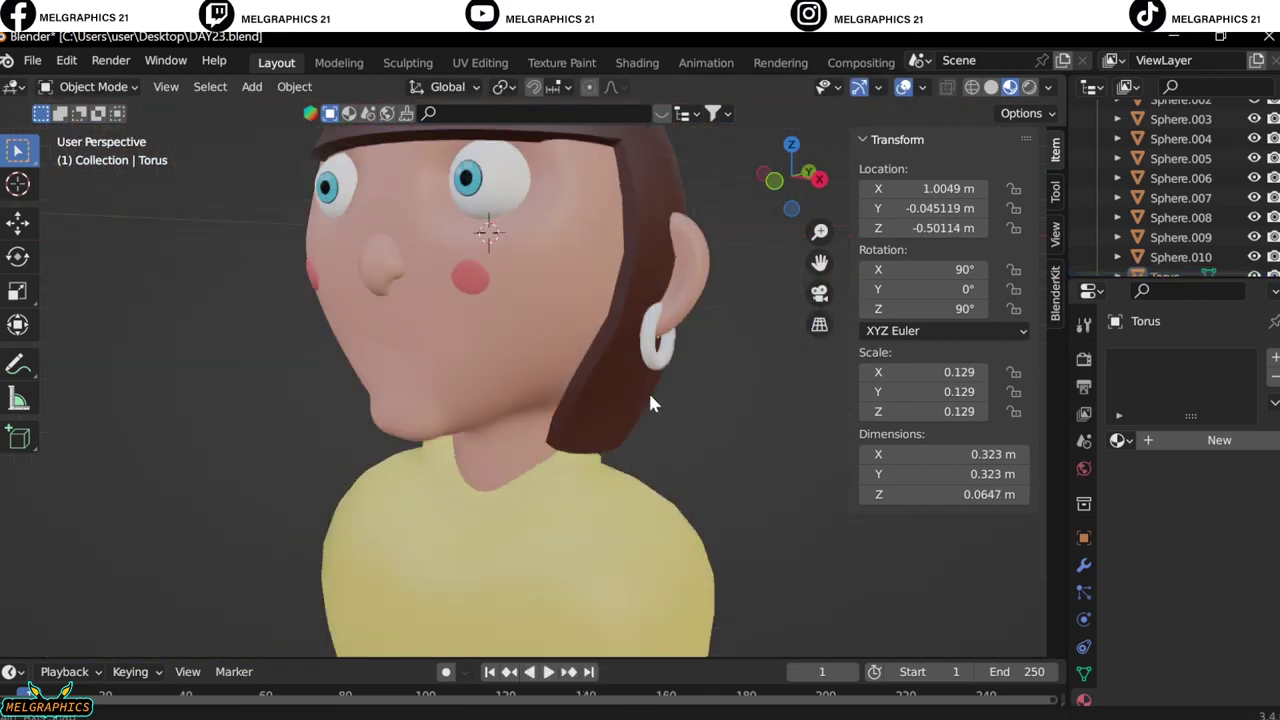
{"action": "scroll", "coordinate": [651, 400], "scroll_direction": "up", "scroll_amount": 3}
{"action": "right_click", "coordinate": [792, 308]}
{"action": "left_click", "coordinate": [792, 300]}
{"action": "key", "text": "KP_1"}
Give the earring a new gold material and reposition it at the earlobe.
{"action": "left_click", "coordinate": [1177, 452]}
{"action": "left_click", "coordinate": [1168, 514]}
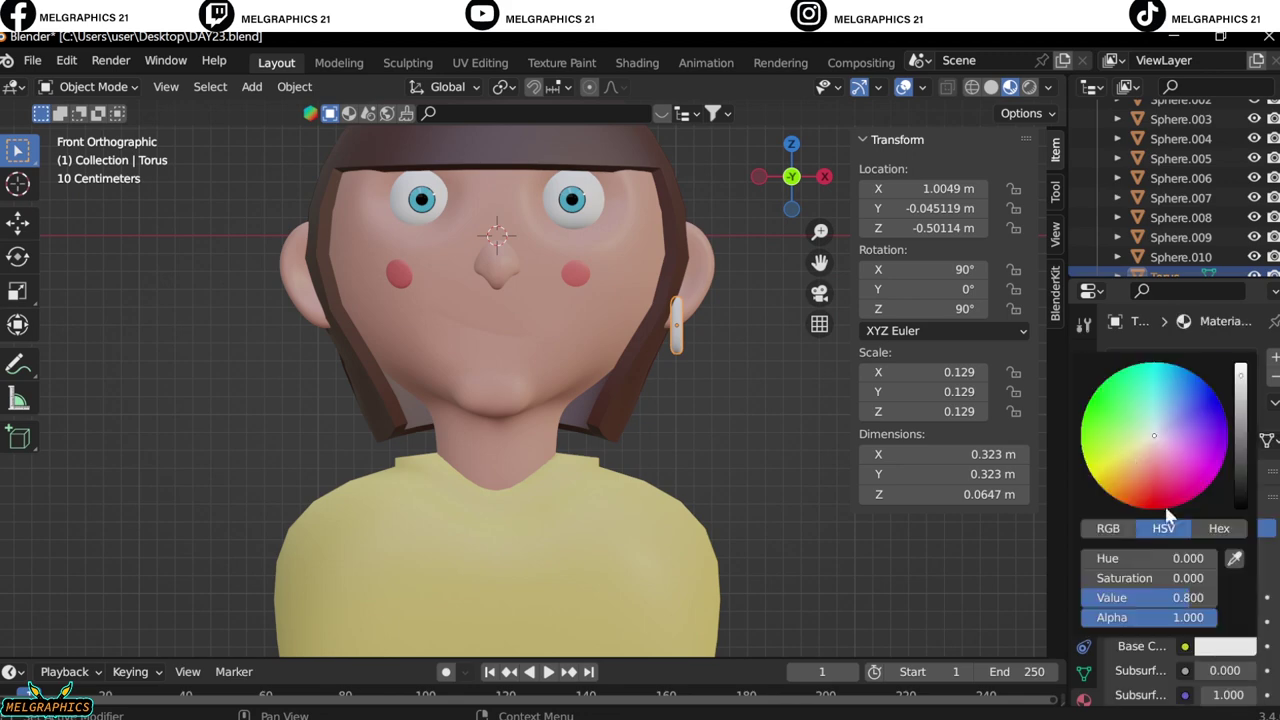
{"action": "key", "text": "g"}
{"action": "left_click", "coordinate": [729, 391]}
{"action": "middle_click_drag", "start_coordinate": [729, 391], "coordinate": [569, 369]}
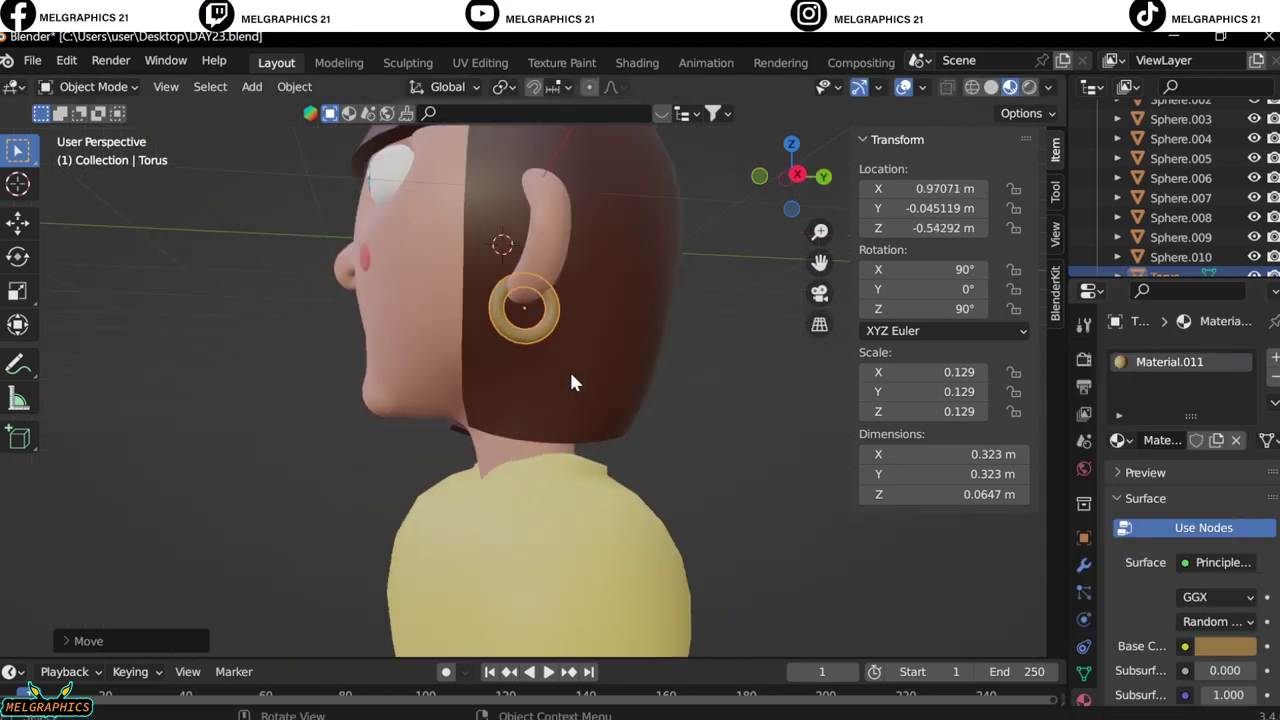
{"action": "key", "text": "KP_1"}
{"action": "key", "text": "KP_3"}
Scale the earring down and tilt it into its final hanging position.
{"action": "key", "text": "s"}
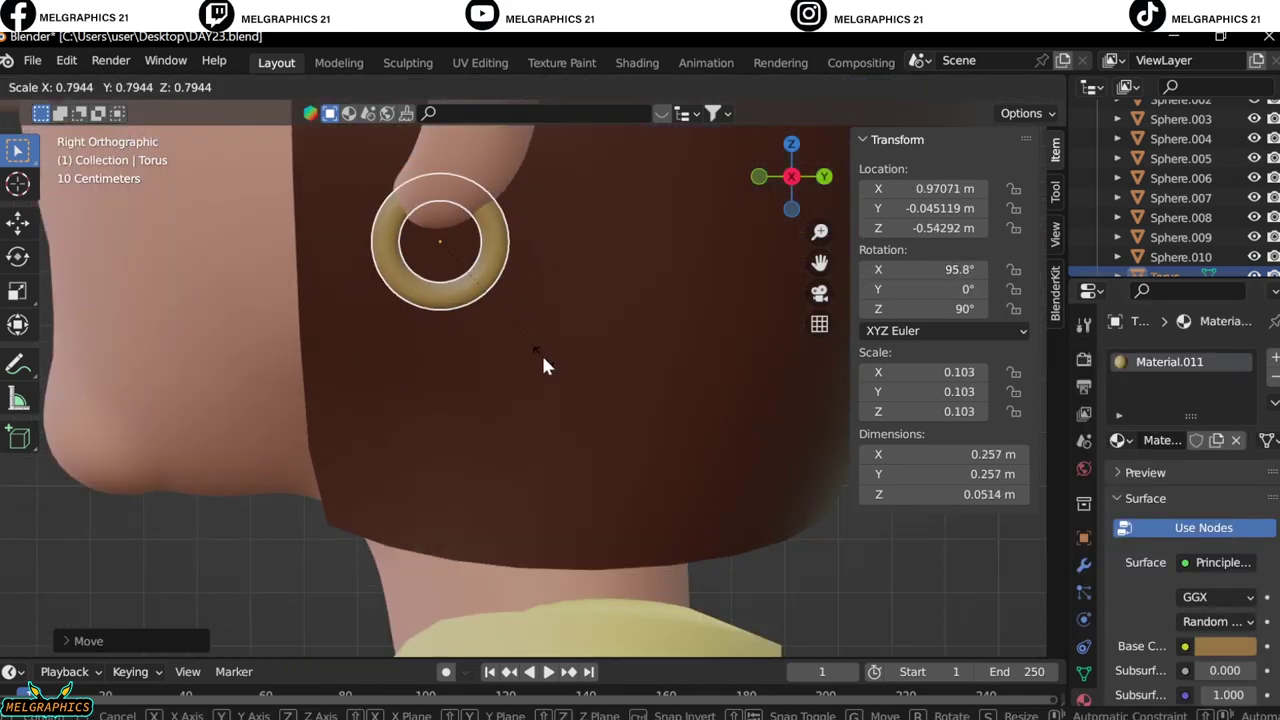
{"action": "left_click", "coordinate": [541, 352]}
{"action": "key", "text": "g"}
{"action": "left_click", "coordinate": [544, 327]}
{"action": "key", "text": "KP_1"}
Add a Mirror modifier to copy the earring to the other ear and apply it.
{"action": "left_click", "coordinate": [1083, 565]}
{"action": "left_click", "coordinate": [1147, 357]}
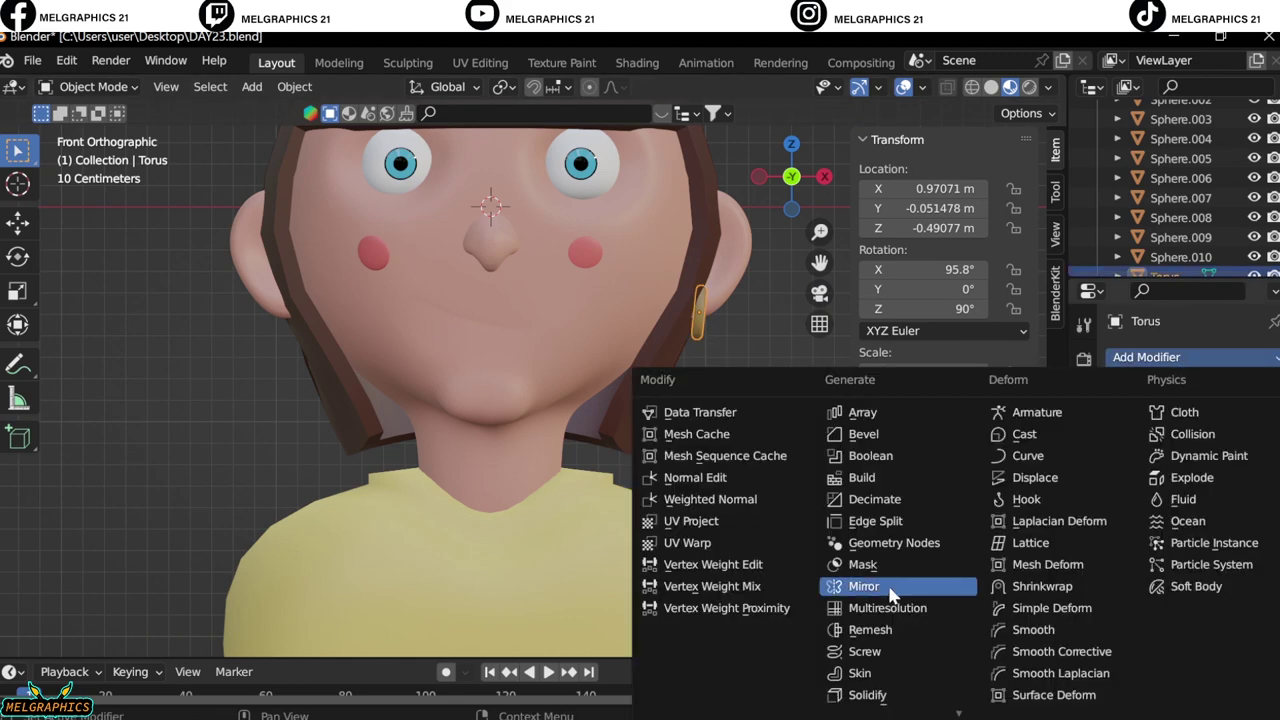
{"action": "left_click", "coordinate": [694, 494]}
{"action": "left_click", "coordinate": [528, 269]}
{"action": "key", "text": "ctrl+a"}
{"action": "scroll", "coordinate": [767, 422], "scroll_direction": "down", "scroll_amount": 3}
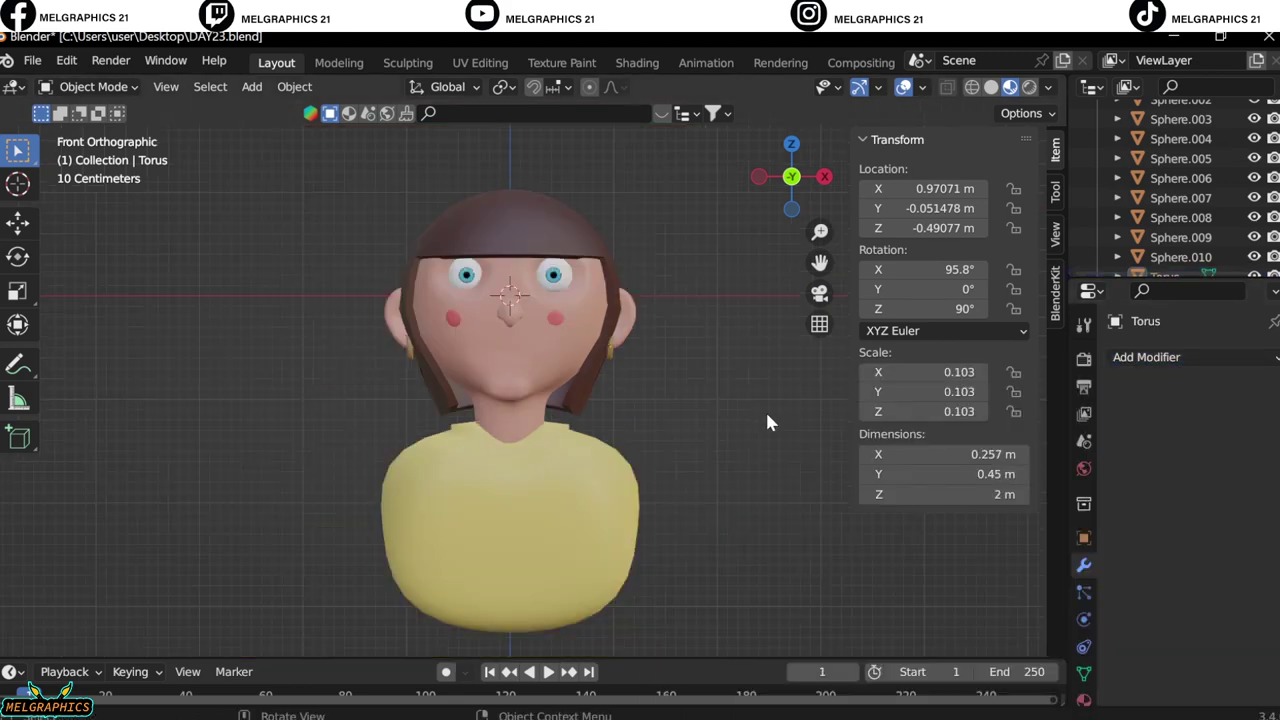
{"action": "left_click", "coordinate": [512, 258]}
Nudge the hair vertically along Z.
{"action": "key", "text": "g"}
{"action": "key", "text": "z"}
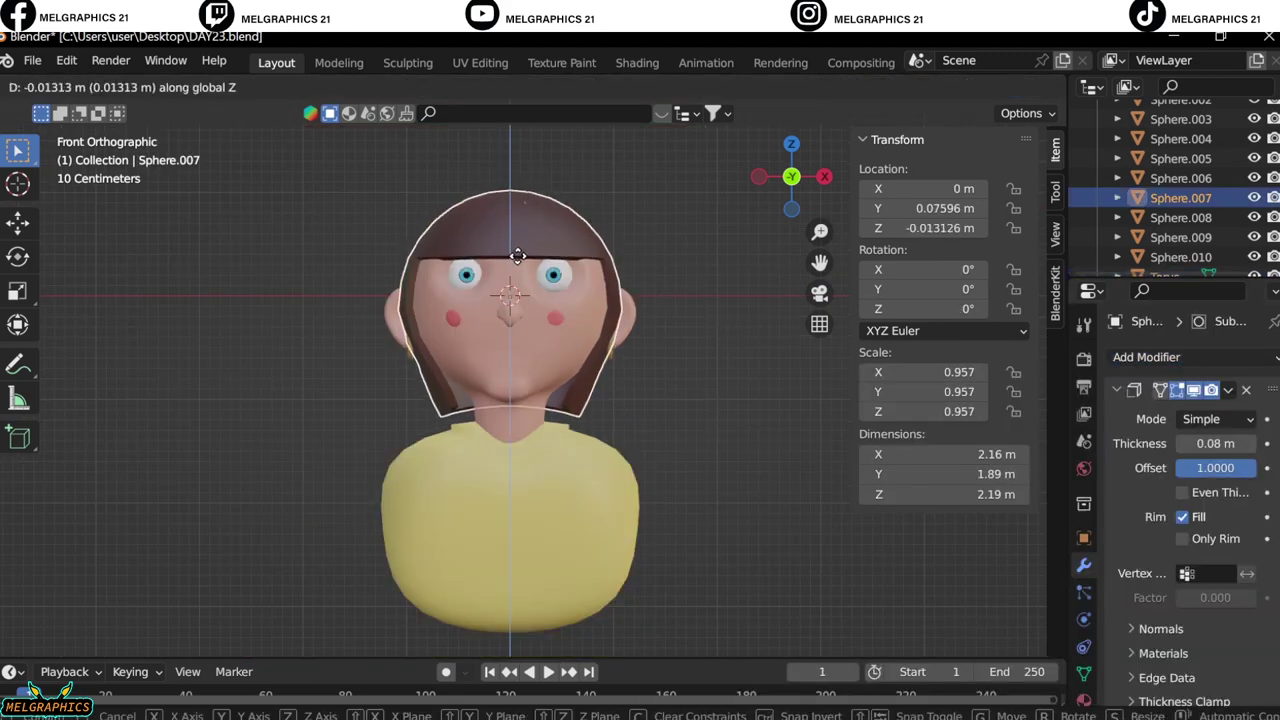
{"action": "left_click", "coordinate": [520, 262]}
{"action": "middle_click_drag", "start_coordinate": [520, 262], "coordinate": [503, 323]}
{"action": "key", "text": "KP_1"}
Add a camera, pull it back along Y, and lower its framing with a shift.
{"action": "key", "text": "shift+a"}
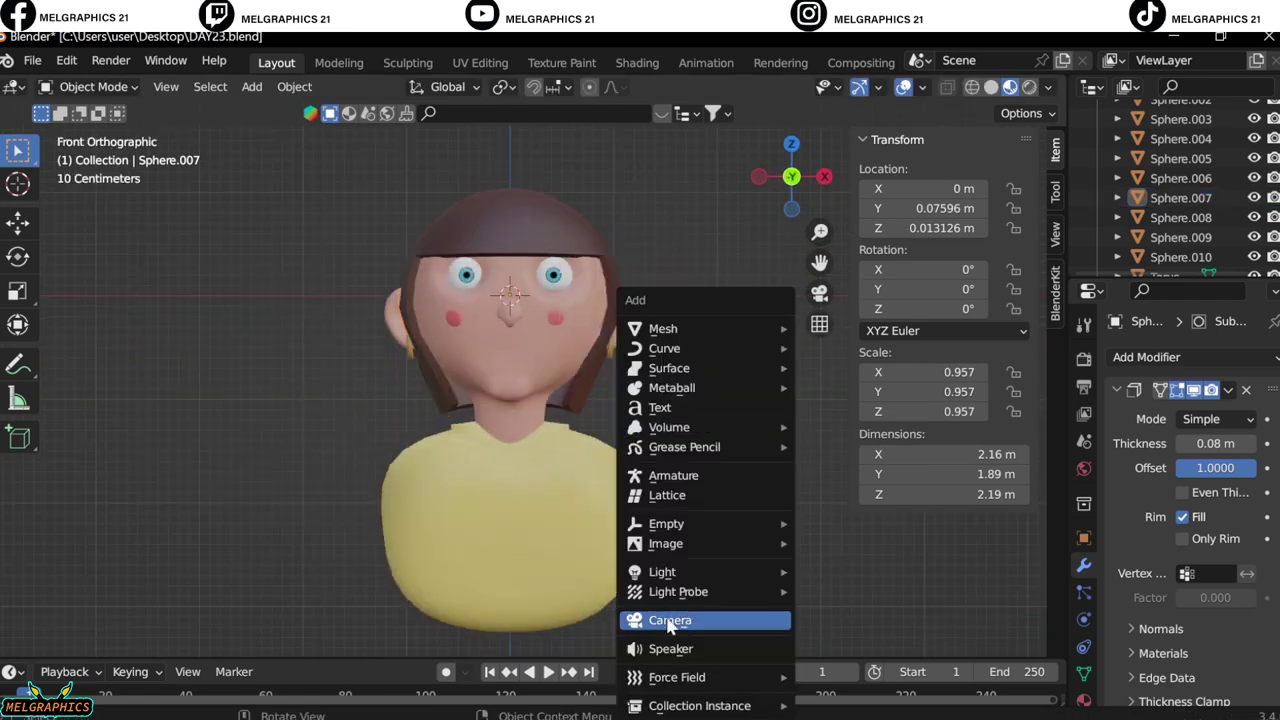
{"action": "left_click", "coordinate": [671, 617]}
{"action": "key", "text": "KP_3"}
{"action": "key", "text": "g"}
{"action": "key", "text": "y"}
{"action": "left_click", "coordinate": [1020, 475]}
{"action": "key", "text": "KP_0"}
{"action": "left_click", "coordinate": [1083, 619]}
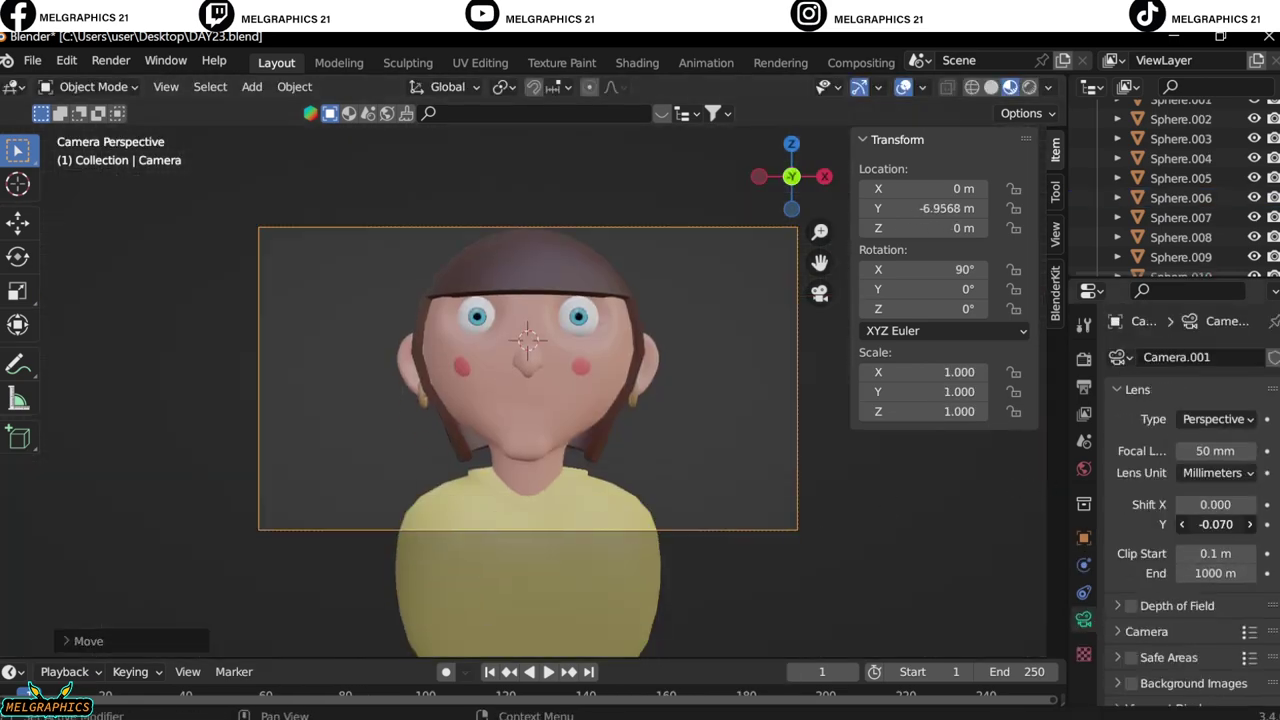
Add an area light tilted 90°, placed in front and rotated 45° around Z.
{"action": "left_click", "coordinate": [830, 506]}
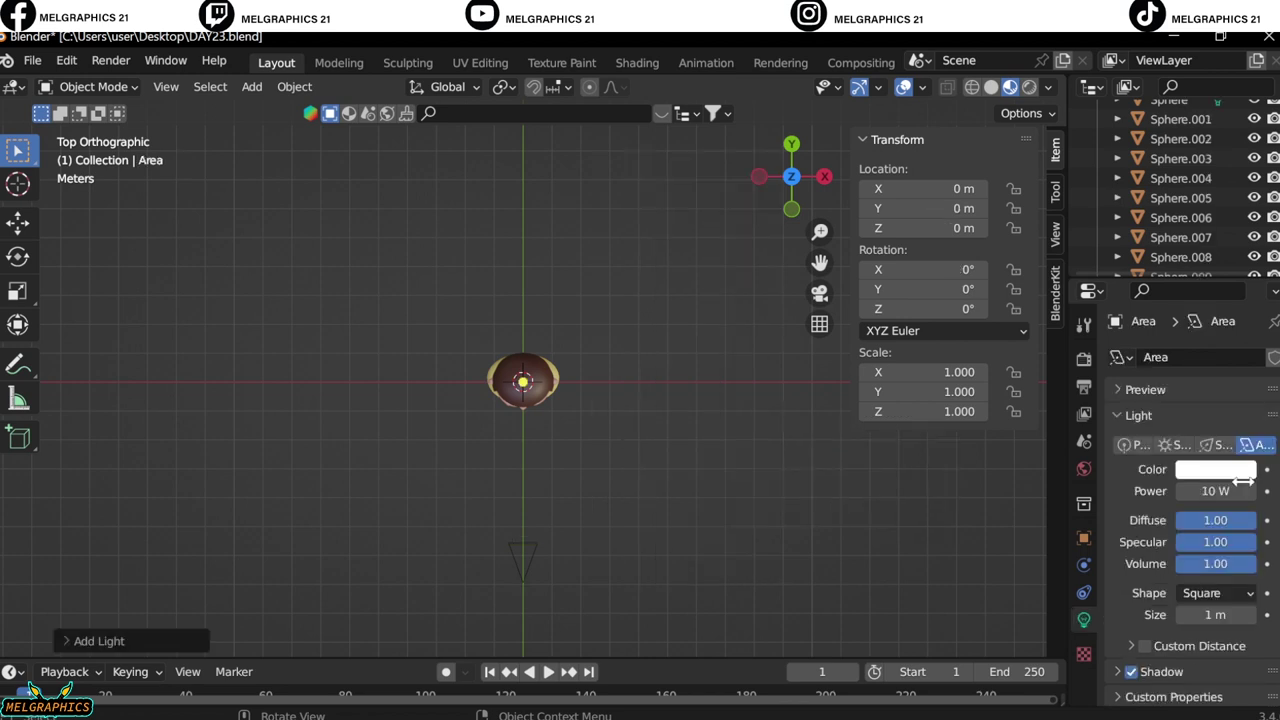
{"action": "type", "text": "90"}
{"action": "key", "text": "Return"}
{"action": "key", "text": "g"}
{"action": "key", "text": "y"}
{"action": "left_click", "coordinate": [734, 483]}
{"action": "key", "text": "r"}
{"action": "key", "text": "z"}
{"action": "key", "text": "4"}
{"action": "key", "text": "5"}
{"action": "key", "text": "Return"}
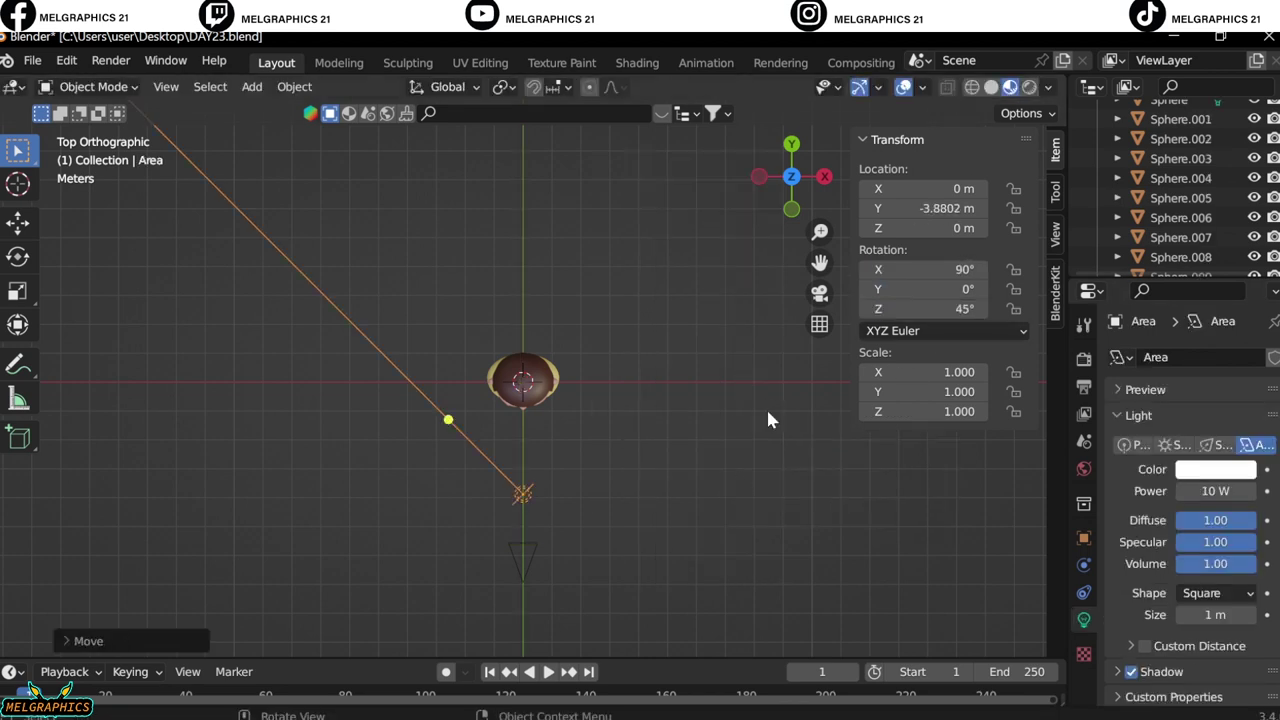
{"action": "key", "text": "g"}
{"action": "key", "text": "x"}
Make a linked copy of the area light with Z rotation -45° on the character's other side.
{"action": "left_click", "coordinate": [674, 457]}
{"action": "right_click", "coordinate": [693, 466]}
{"action": "left_click", "coordinate": [611, 512]}
{"action": "double_click", "coordinate": [948, 308]}
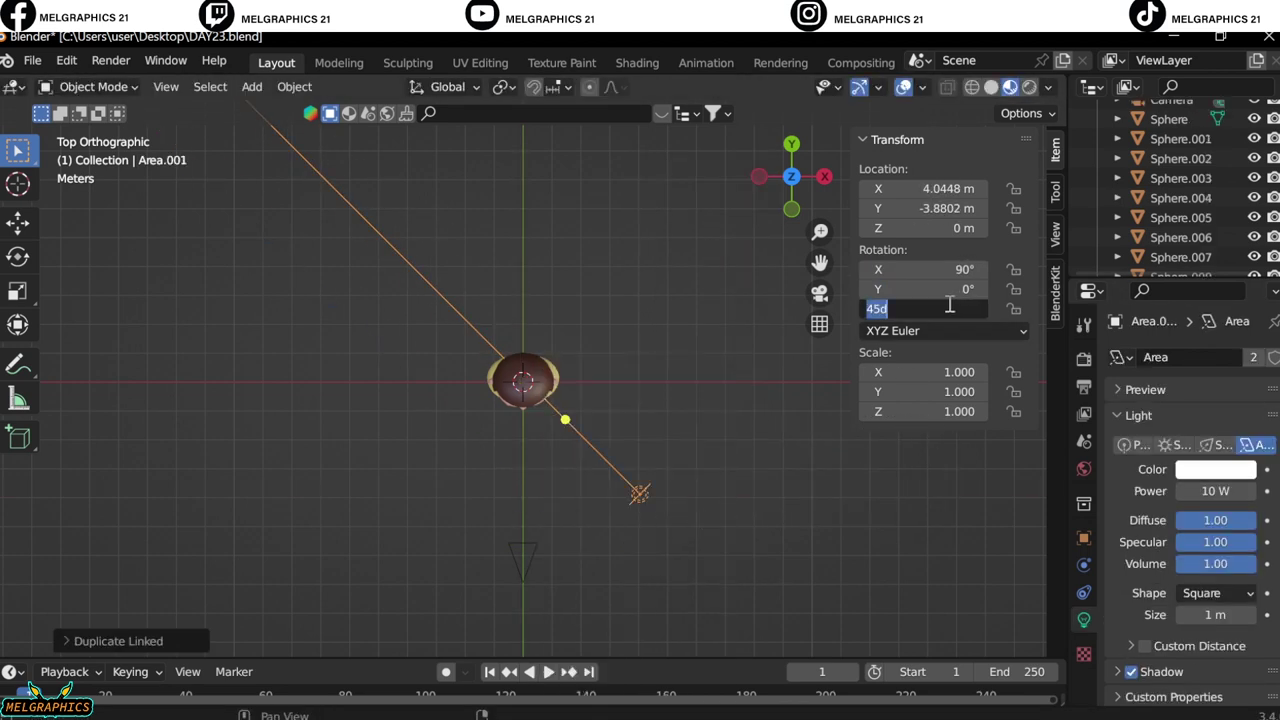
{"action": "type", "text": "-45"}
{"action": "key", "text": "Return"}
{"action": "key", "text": "g"}
{"action": "key", "text": "x"}
{"action": "left_click", "coordinate": [414, 491]}
{"action": "key", "text": "KP_1"}
Add another area light raised above the character.
{"action": "key", "text": "shift+a"}
{"action": "left_click", "coordinate": [690, 475]}
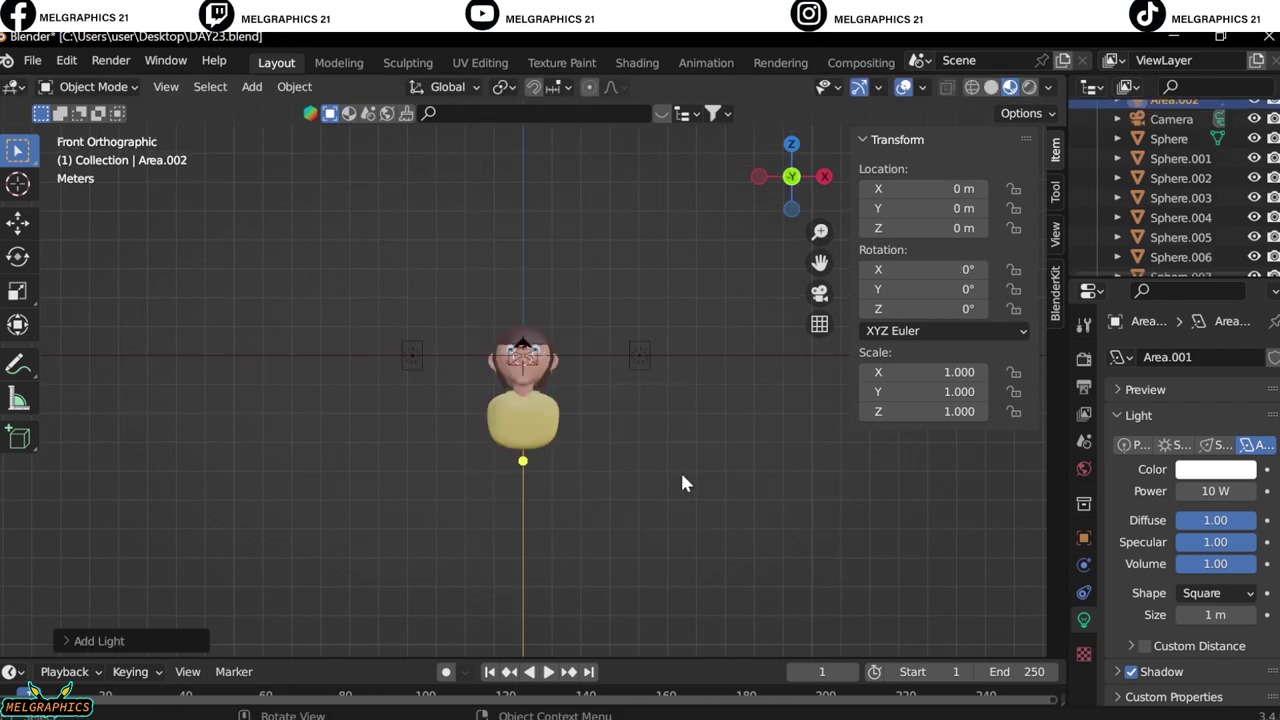
{"action": "key", "text": "g"}
{"action": "key", "text": "z"}
{"action": "left_click", "coordinate": [710, 352]}
Add an area light with 90° Y rotation placed beside the character.
{"action": "key", "text": "shift+a"}
{"action": "left_click", "coordinate": [798, 455]}
{"action": "double_click", "coordinate": [948, 289]}
{"action": "type", "text": "90"}
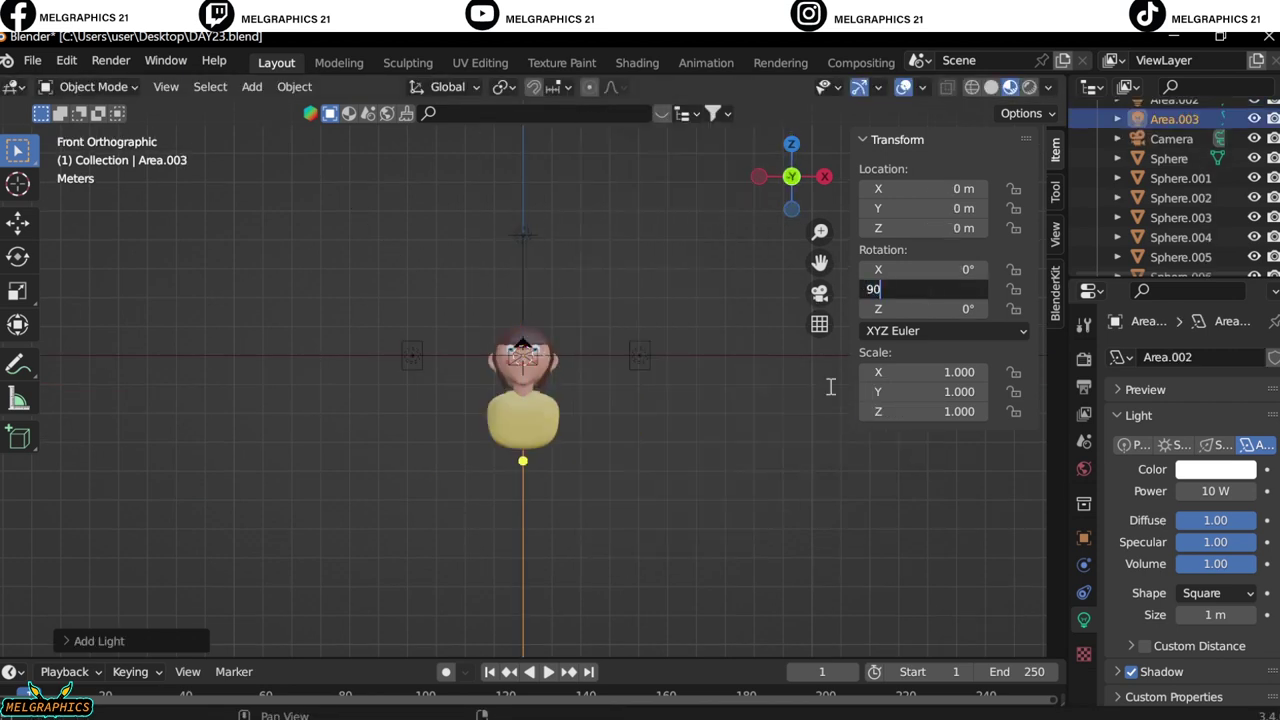
{"action": "key", "text": "Return"}
{"action": "key", "text": "g"}
{"action": "key", "text": "x"}
{"action": "left_click", "coordinate": [879, 429]}
Save the file and import the Cyclorama FBX from the Downloads folder.
{"action": "left_click", "coordinate": [32, 60]}
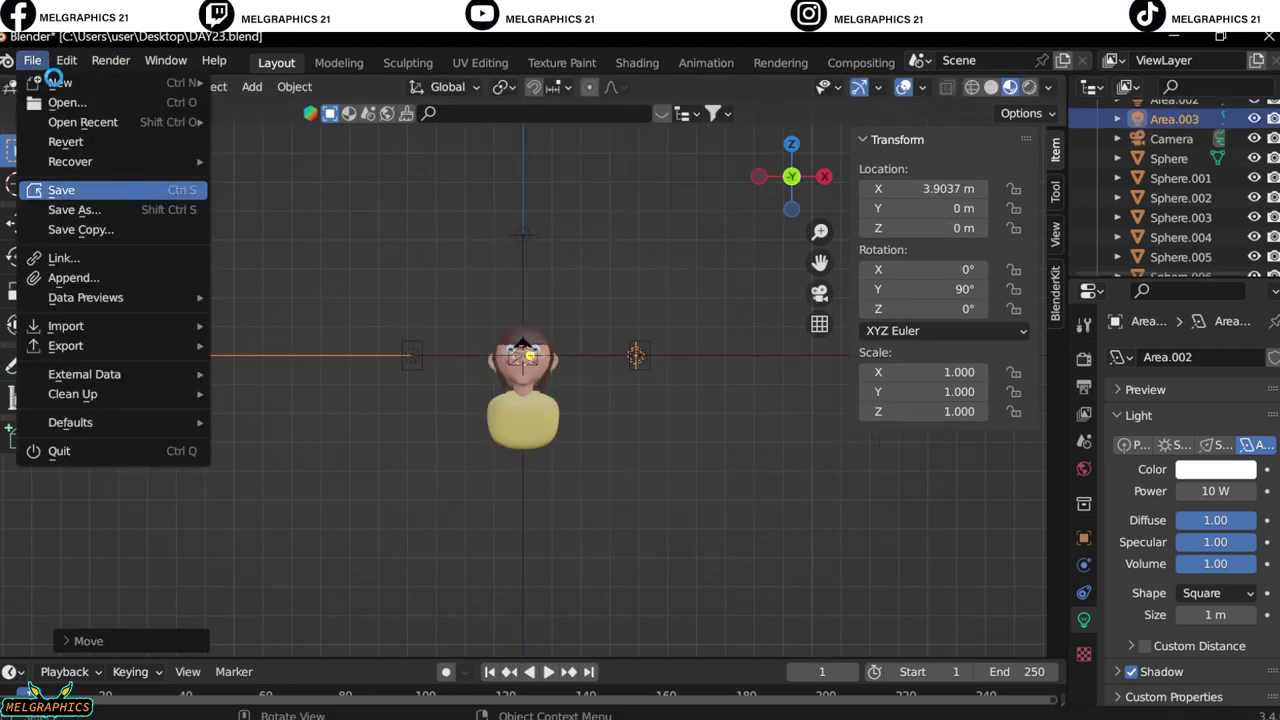
{"action": "left_click", "coordinate": [57, 189]}
{"action": "left_click", "coordinate": [32, 60]}
{"action": "left_click", "coordinate": [251, 480]}
{"action": "left_click", "coordinate": [177, 535]}
{"action": "double_click", "coordinate": [490, 306]}
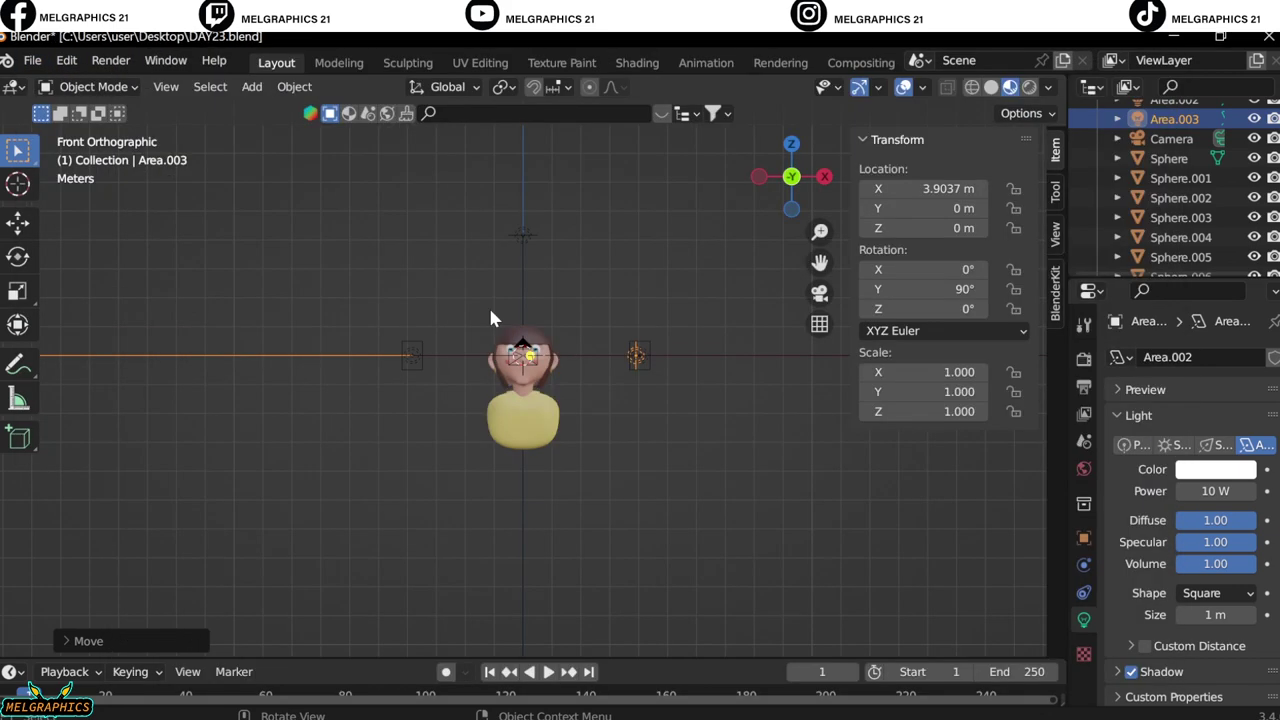
Scale the cyclorama up, lower it to Z -2.7985 m, and preview through the camera.
{"action": "key", "text": "s"}
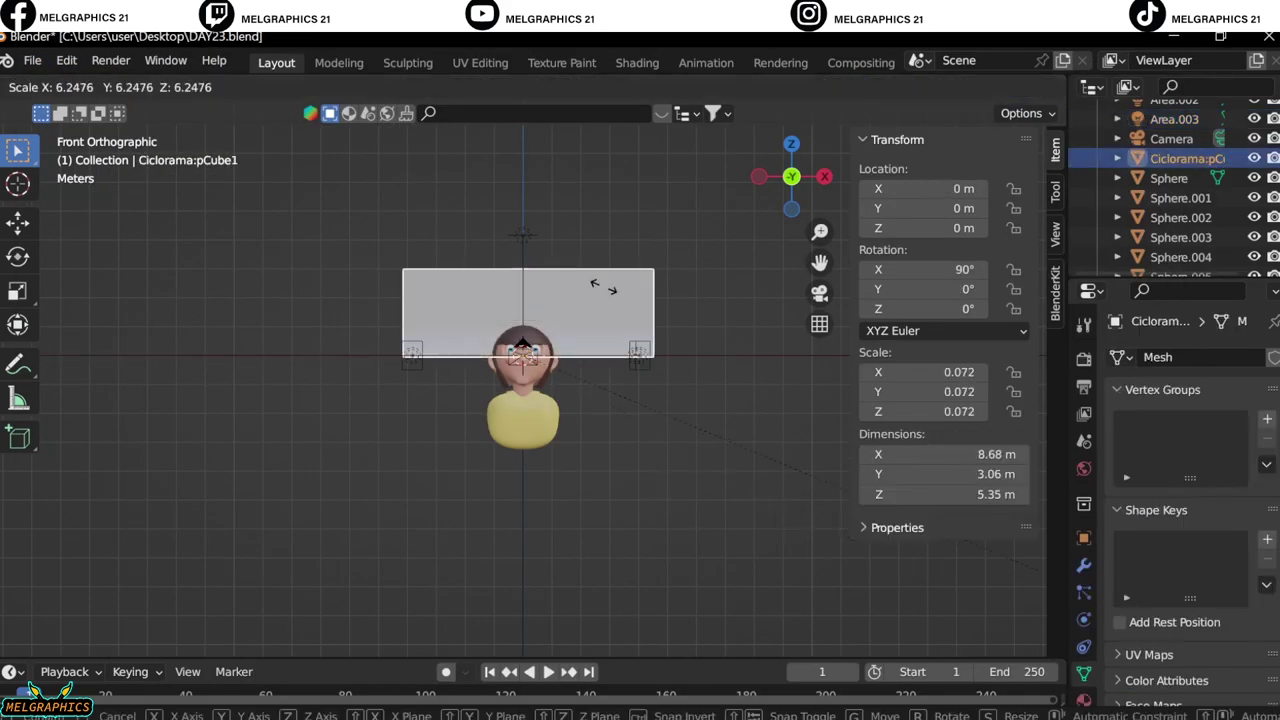
{"action": "left_click", "coordinate": [521, 542]}
{"action": "key", "text": "KP_3"}
{"action": "key", "text": "g"}
{"action": "key", "text": "x"}
{"action": "key", "text": "z"}
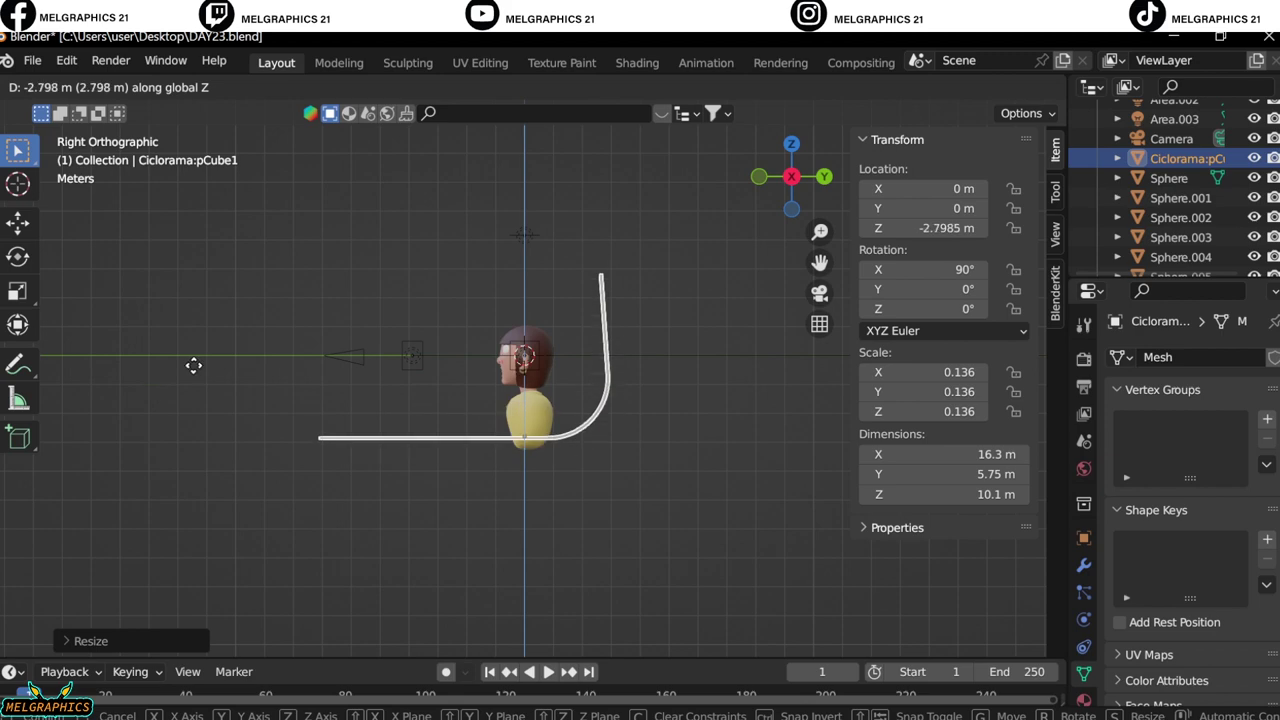
{"action": "left_click", "coordinate": [191, 363]}
{"action": "key", "text": "s"}
{"action": "left_click", "coordinate": [785, 216]}
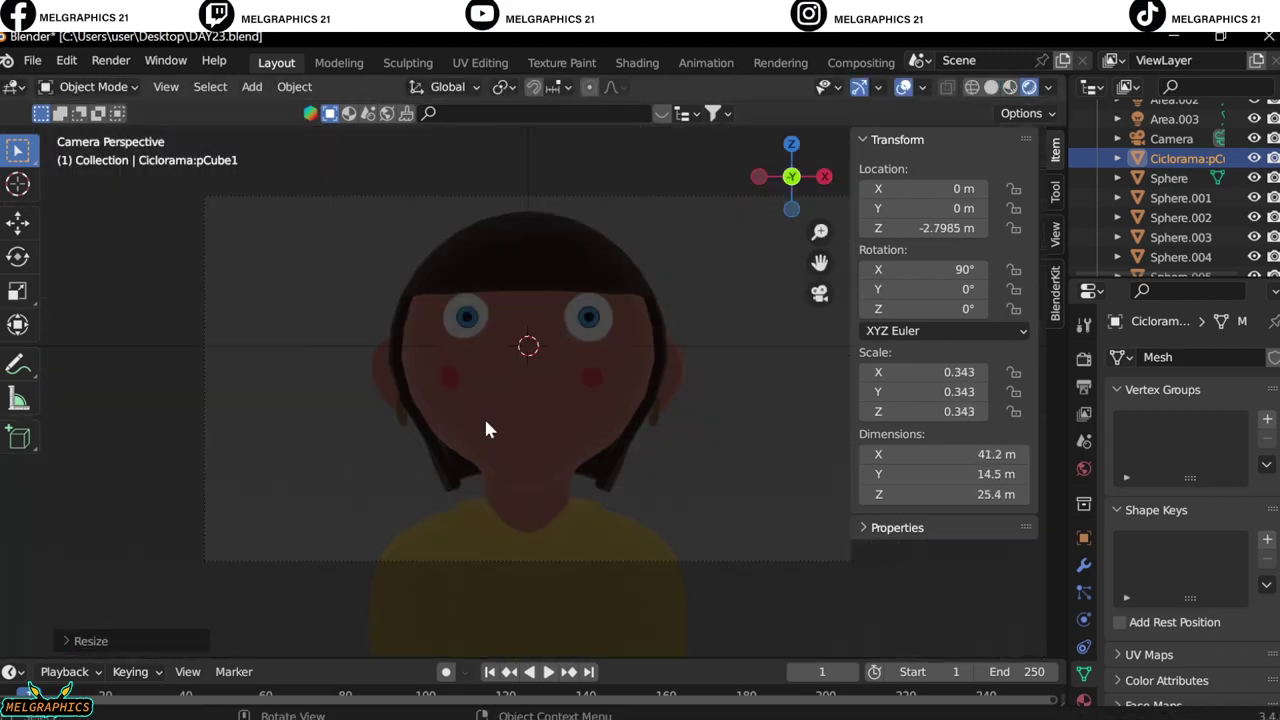
{"action": "type", "text": "250"}
{"action": "key", "text": "Return"}
{"action": "key", "text": "KP_0"}
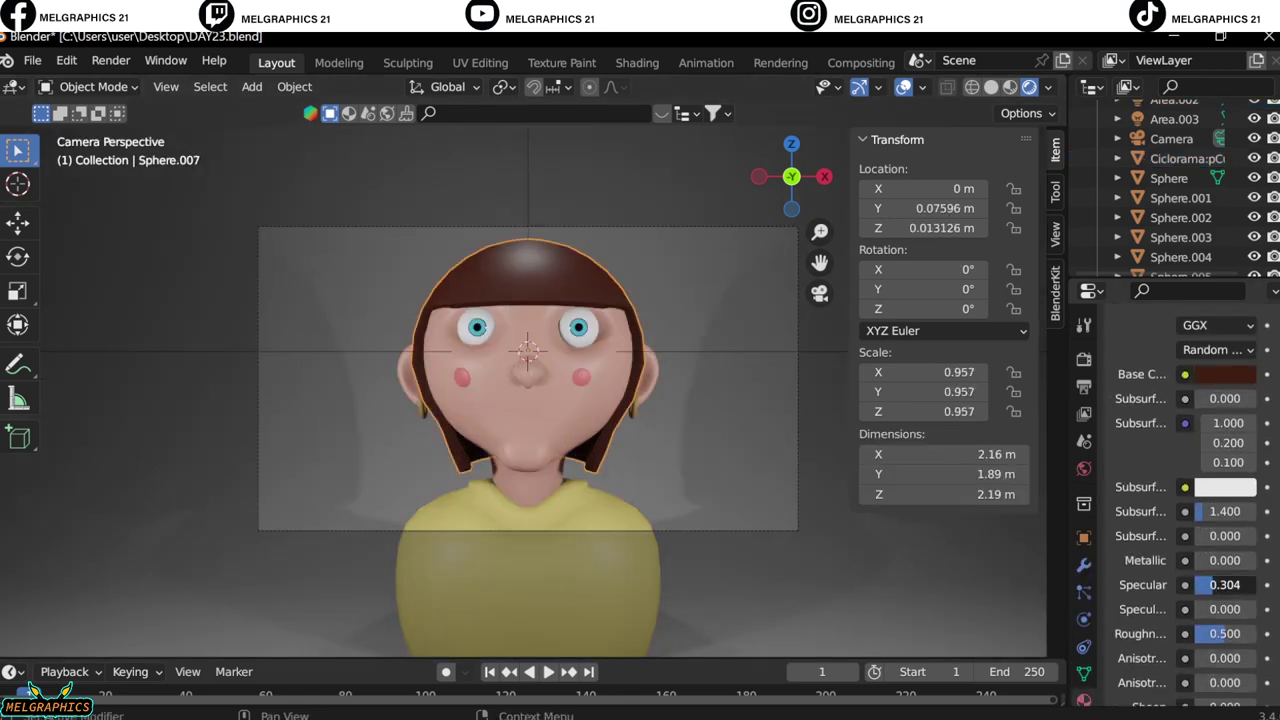
Set the hair material's Specular to 0.
{"action": "mouse_move", "coordinate": [1225, 585]}
{"action": "left_mouse_down"}
{"action": "mouse_move", "coordinate": [1195, 585]}
{"action": "mouse_move", "coordinate": [1240, 585]}
{"action": "mouse_move", "coordinate": [1205, 585]}
{"action": "left_mouse_up"}
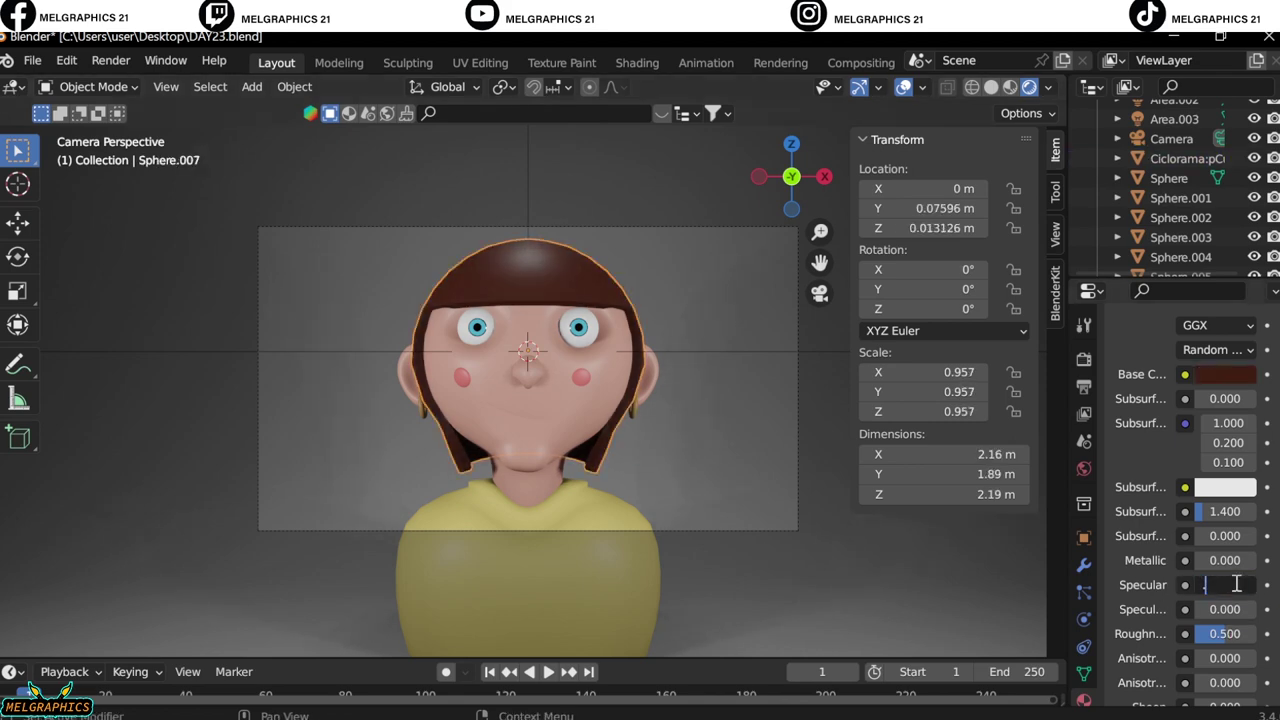
{"action": "key", "text": "Return"}
{"action": "scroll", "coordinate": [563, 503], "scroll_direction": "up", "scroll_amount": 3}
{"action": "scroll", "coordinate": [721, 350], "scroll_direction": "down", "scroll_amount": 4}
Tint the backdrop green and give the side area light an Ellipse shape.
{"action": "left_click", "coordinate": [721, 351]}
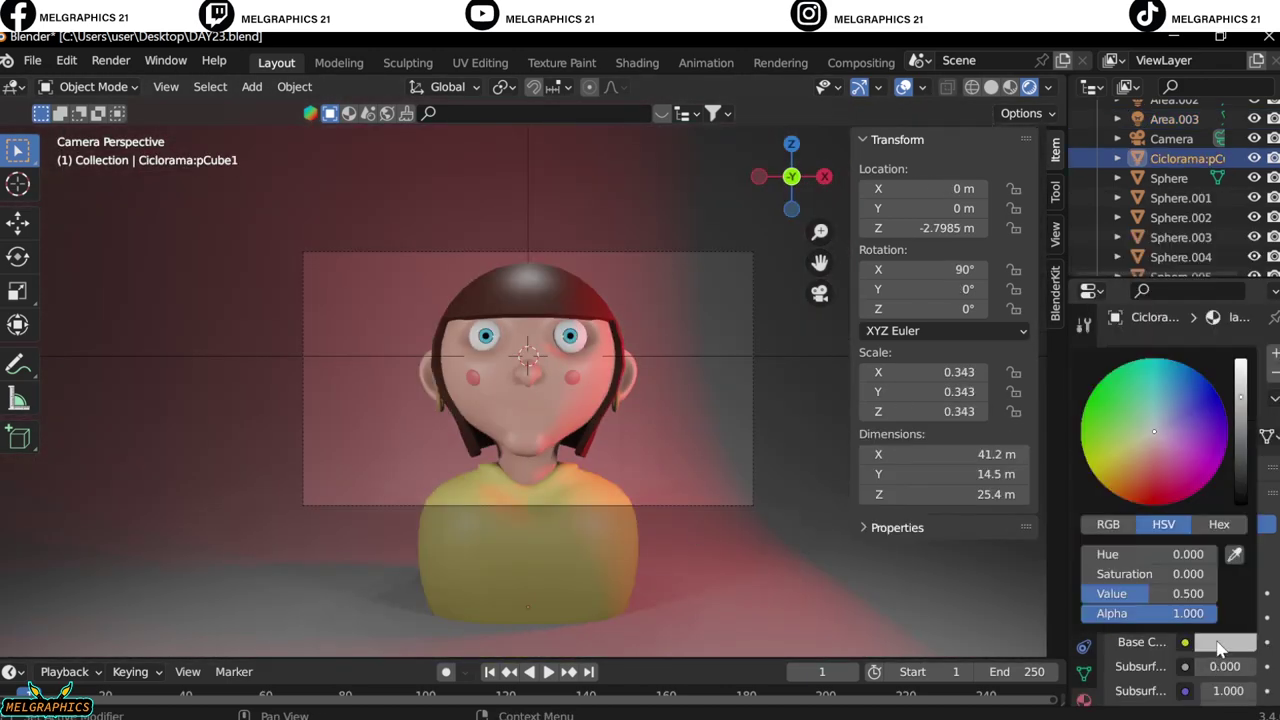
{"action": "left_click", "coordinate": [1081, 424]}
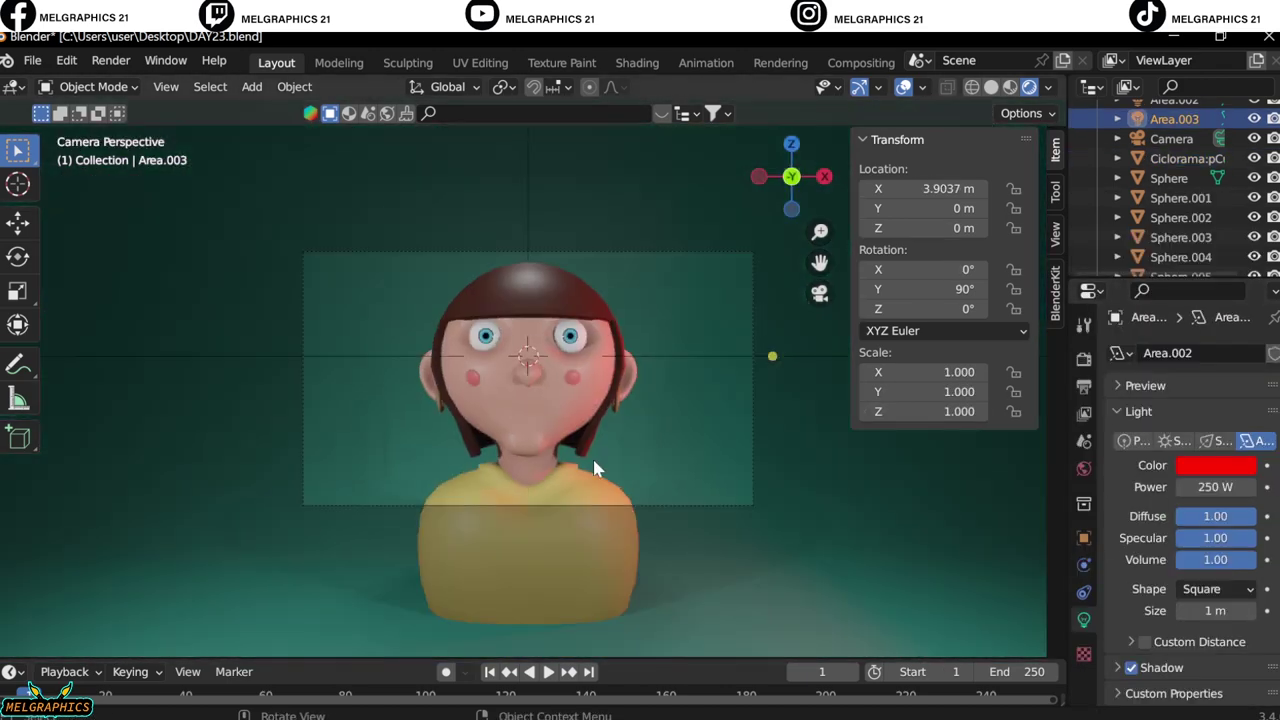
{"action": "key", "text": "Home"}
{"action": "left_click", "coordinate": [1217, 589]}
{"action": "left_click", "coordinate": [1177, 683]}
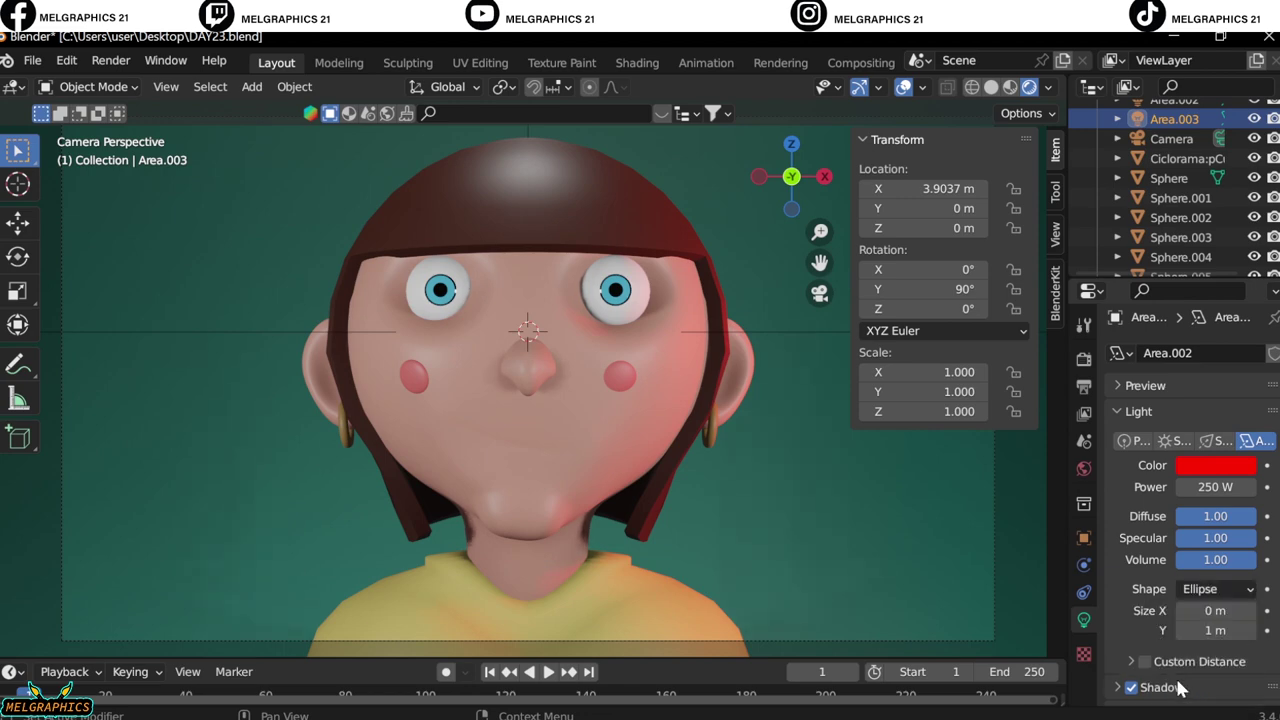
{"action": "middle_click_drag", "start_coordinate": [680, 417], "coordinate": [806, 536]}
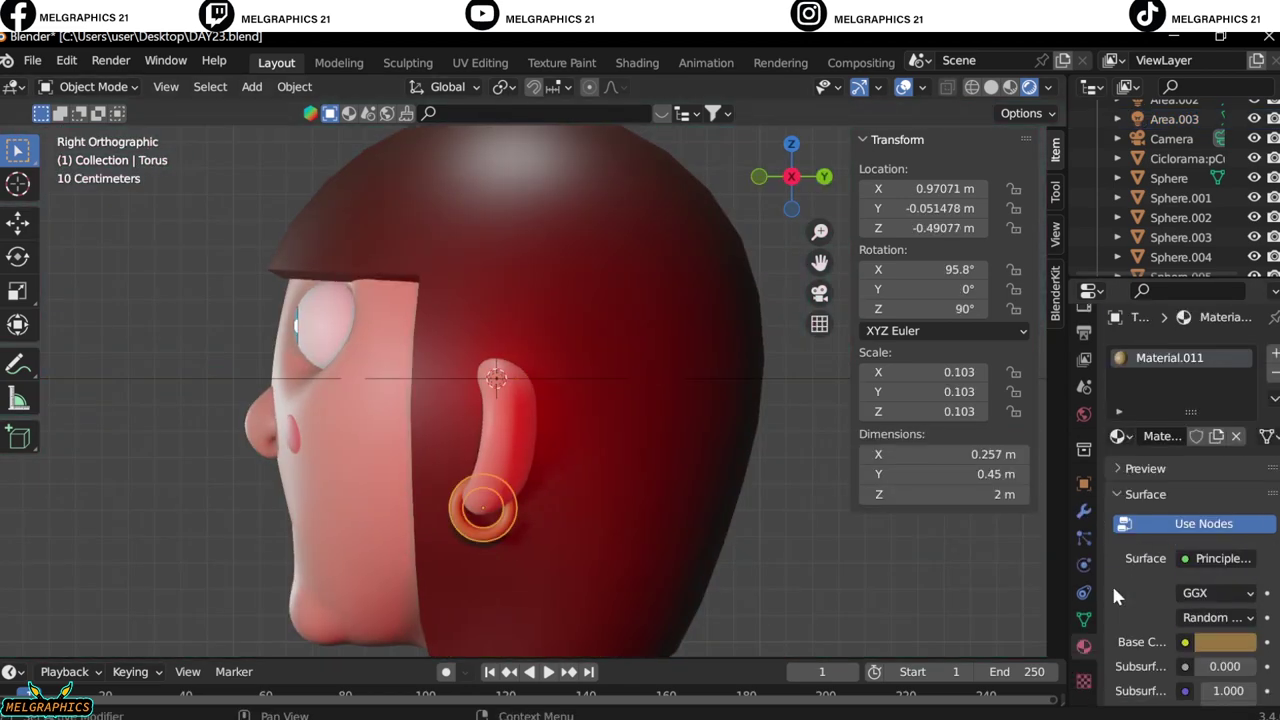
{"action": "scroll", "coordinate": [1111, 582], "scroll_direction": "down", "scroll_amount": 6}
{"action": "middle_click_drag", "start_coordinate": [621, 521], "coordinate": [1222, 603]}
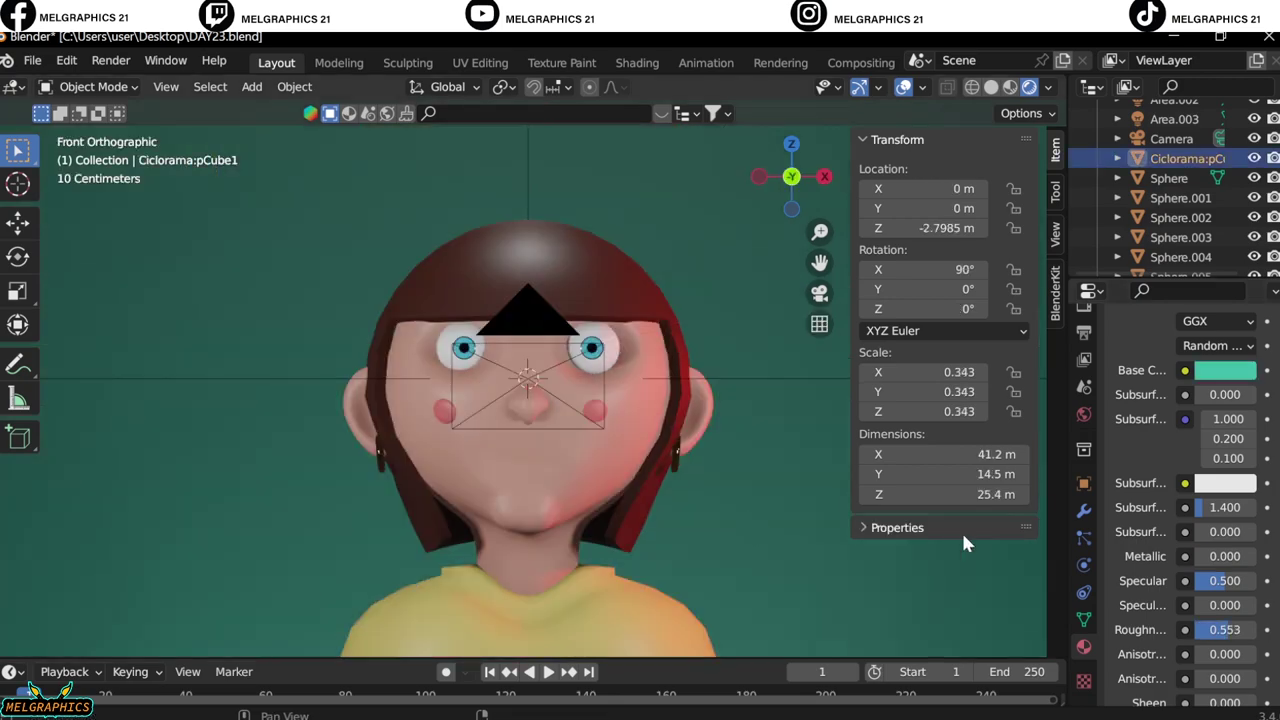
{"action": "scroll", "coordinate": [961, 530], "scroll_direction": "down", "scroll_amount": 3}
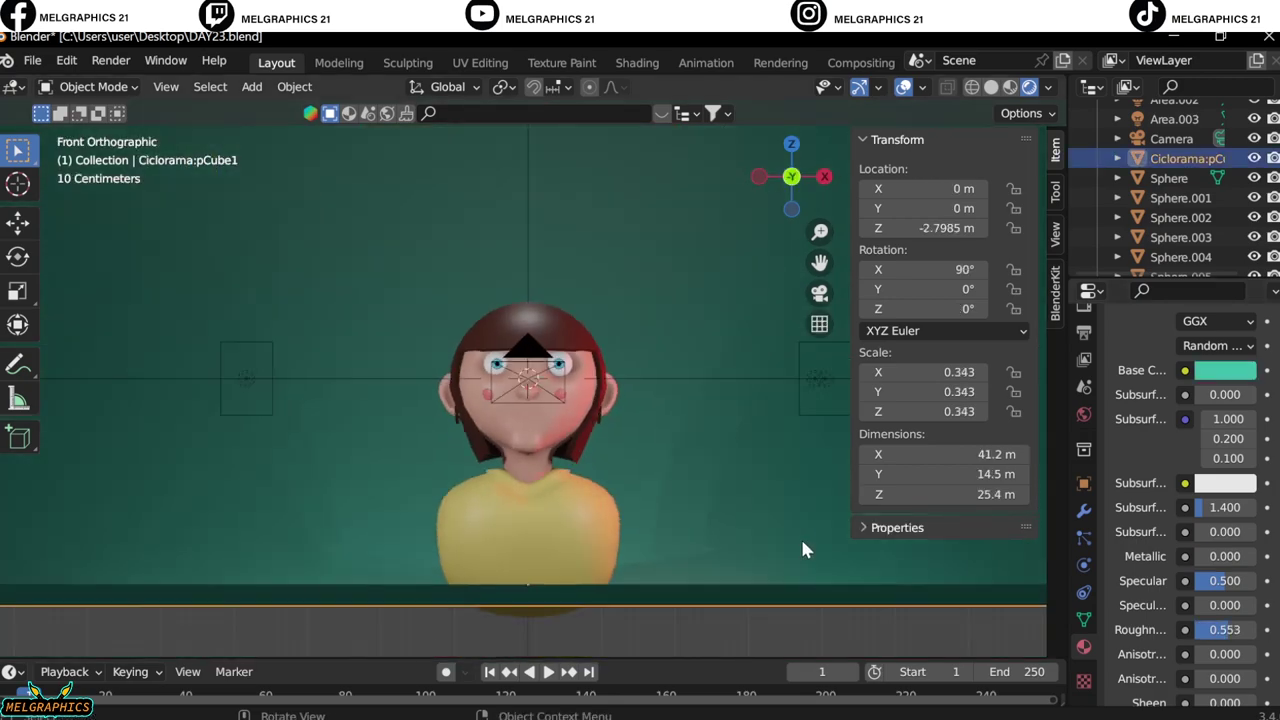
Render the current frame with Render Image.
{"action": "left_click", "coordinate": [32, 60]}
{"action": "left_click", "coordinate": [110, 60]}
{"action": "left_click", "coordinate": [140, 81]}
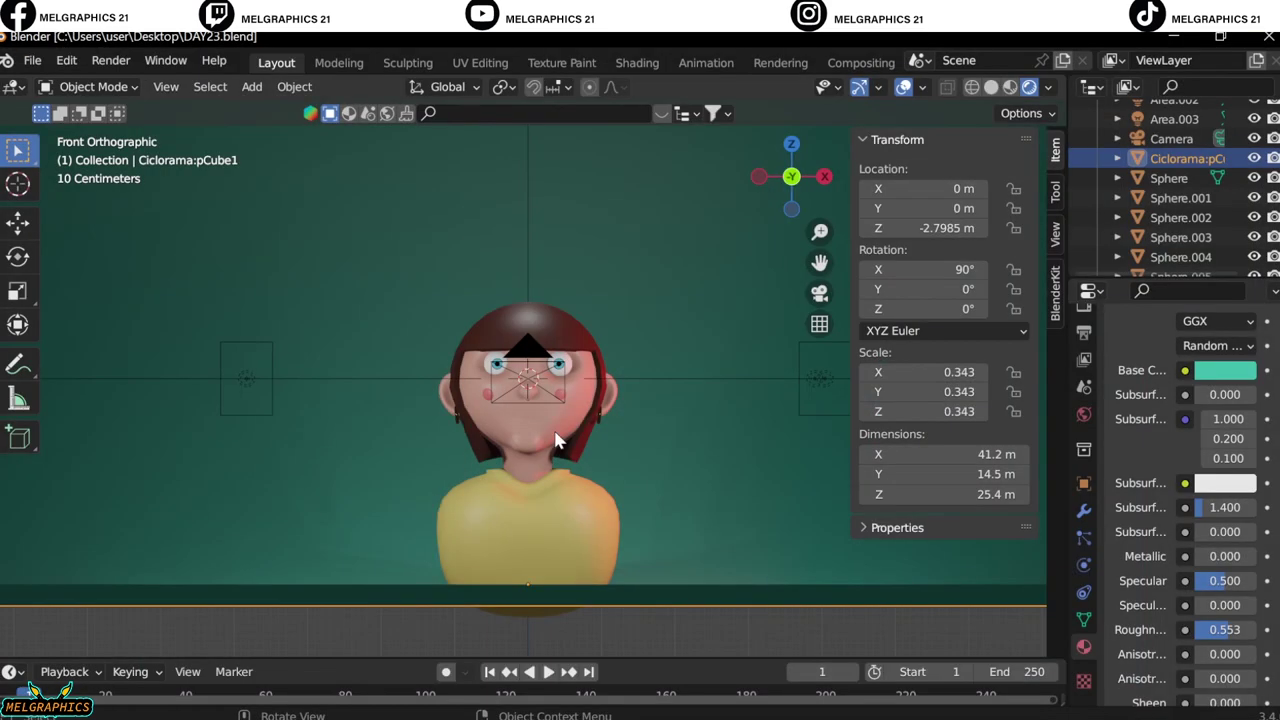
In Sculpt Mode, carve a smile around the mouth with the Pinch brush at strength 0.5.
{"action": "left_click", "coordinate": [93, 86]}
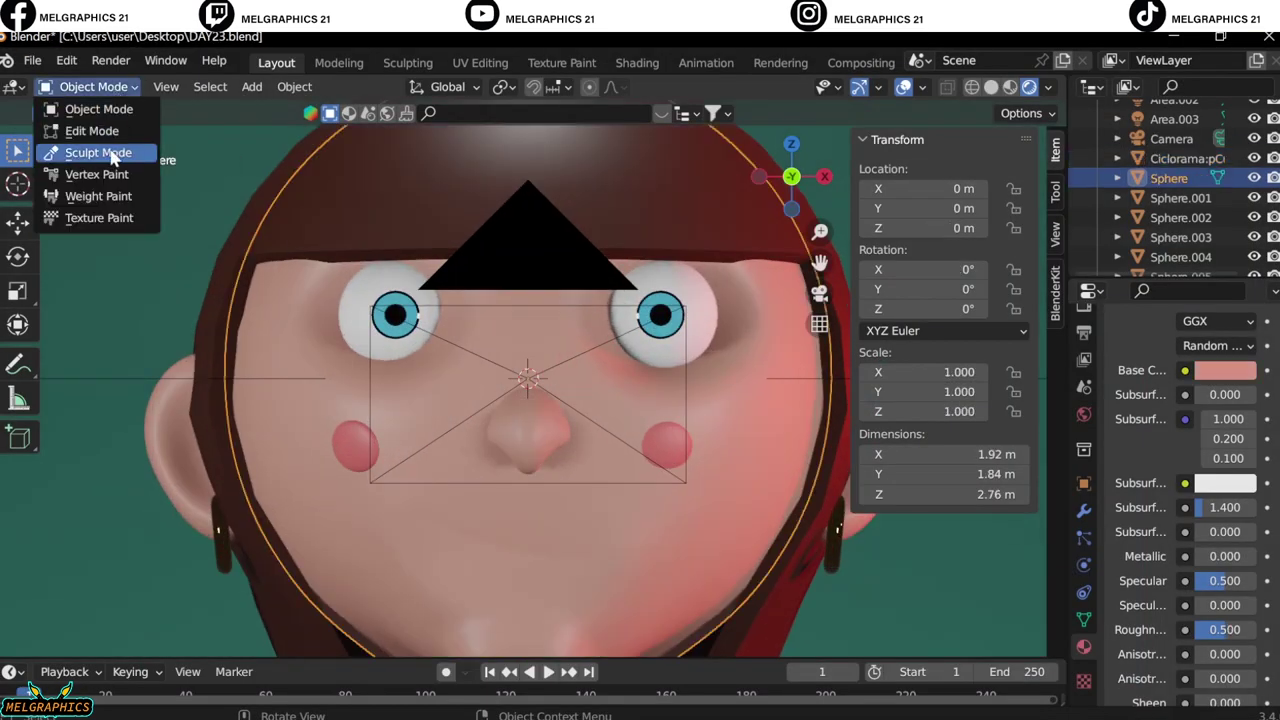
{"action": "left_click", "coordinate": [98, 152]}
{"action": "key", "text": "Return"}
{"action": "key", "text": "f"}
{"action": "left_click", "coordinate": [586, 594]}
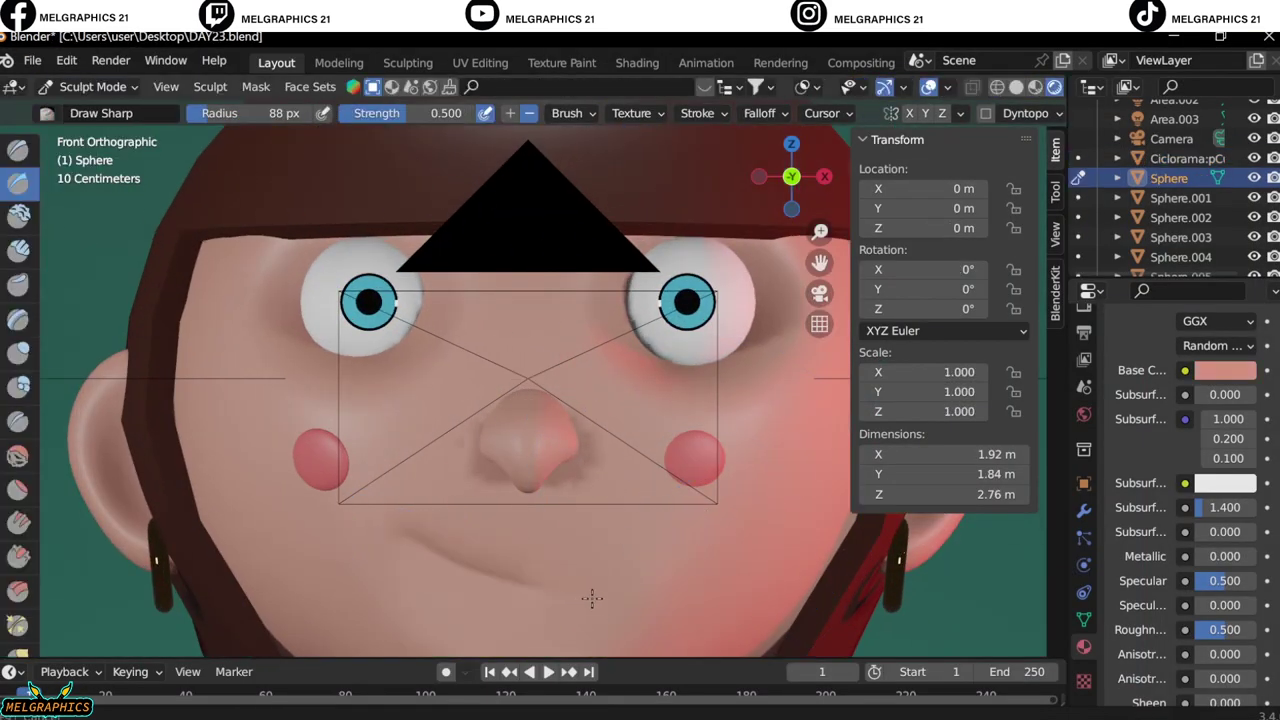
{"action": "scroll", "coordinate": [586, 594], "scroll_direction": "down", "scroll_amount": 4}
{"action": "left_click", "coordinate": [17, 625]}
{"action": "scroll", "coordinate": [449, 492], "scroll_direction": "up", "scroll_amount": 2}
Render the updated face, close the render window, and resize a cheek blush disc.
{"action": "left_click", "coordinate": [110, 60]}
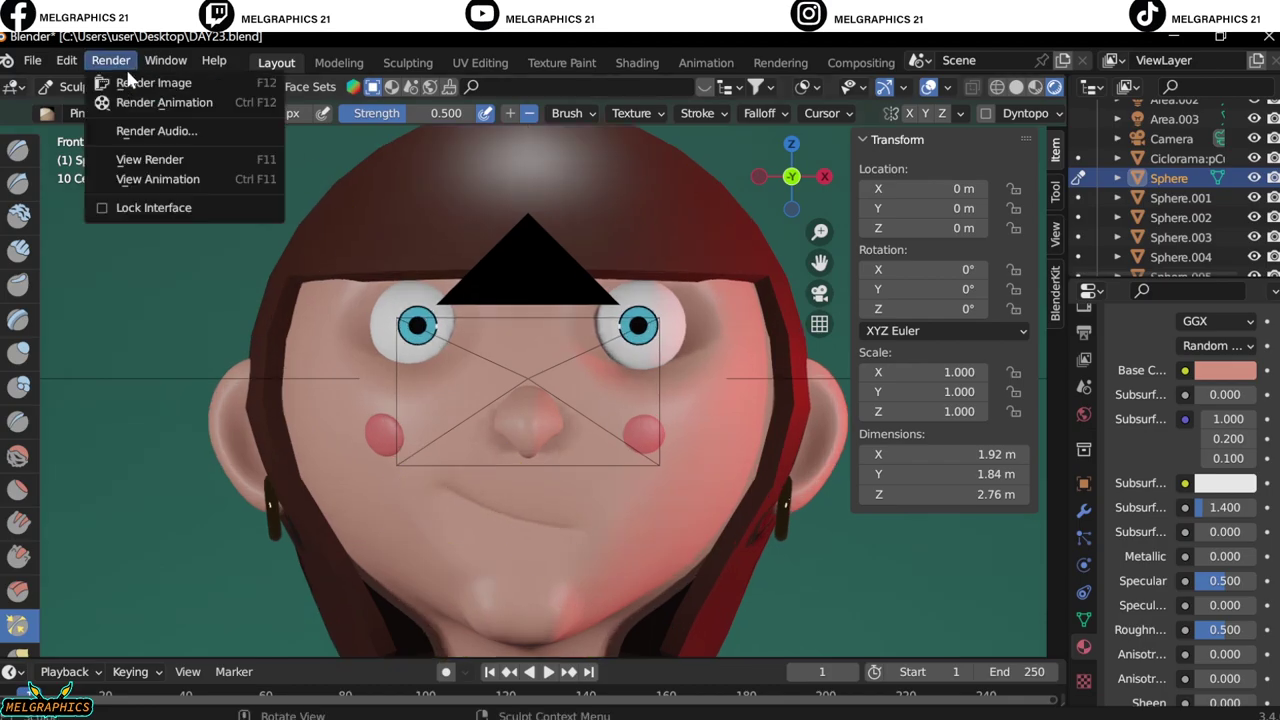
{"action": "left_click", "coordinate": [150, 83]}
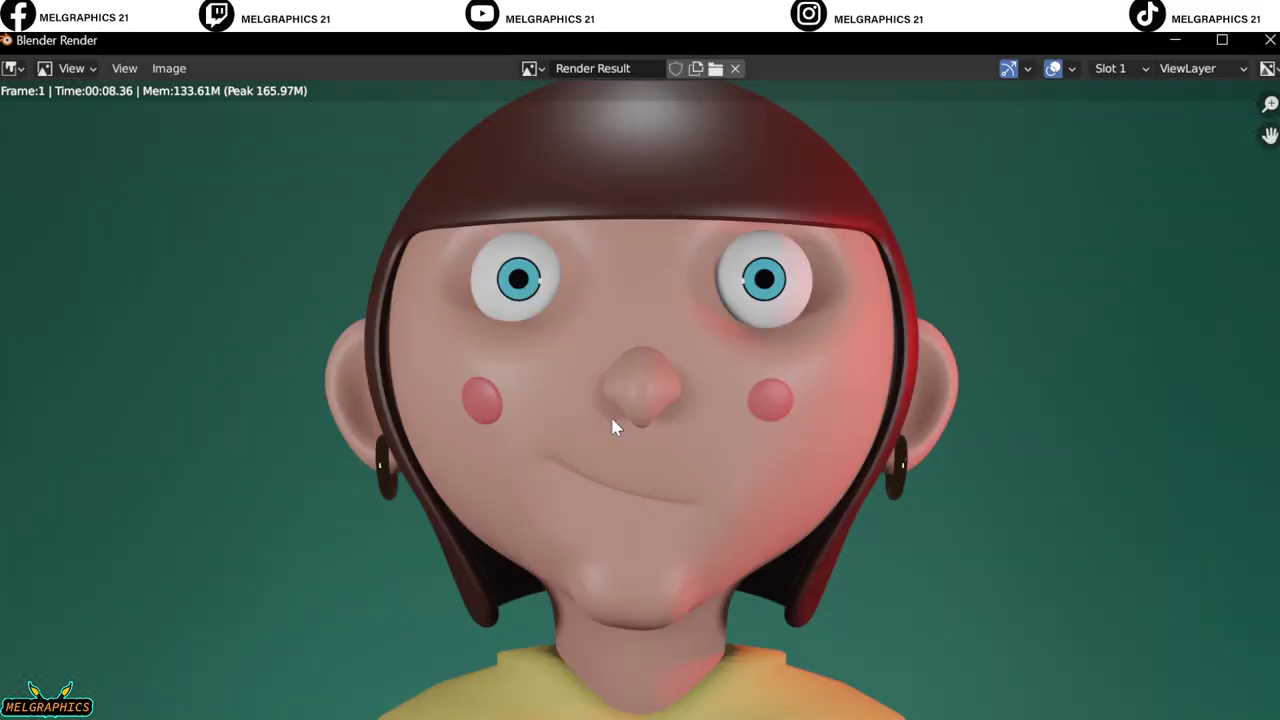
{"action": "scroll", "coordinate": [611, 428], "scroll_direction": "down", "scroll_amount": 2}
{"action": "scroll", "coordinate": [773, 413], "scroll_direction": "up", "scroll_amount": 1}
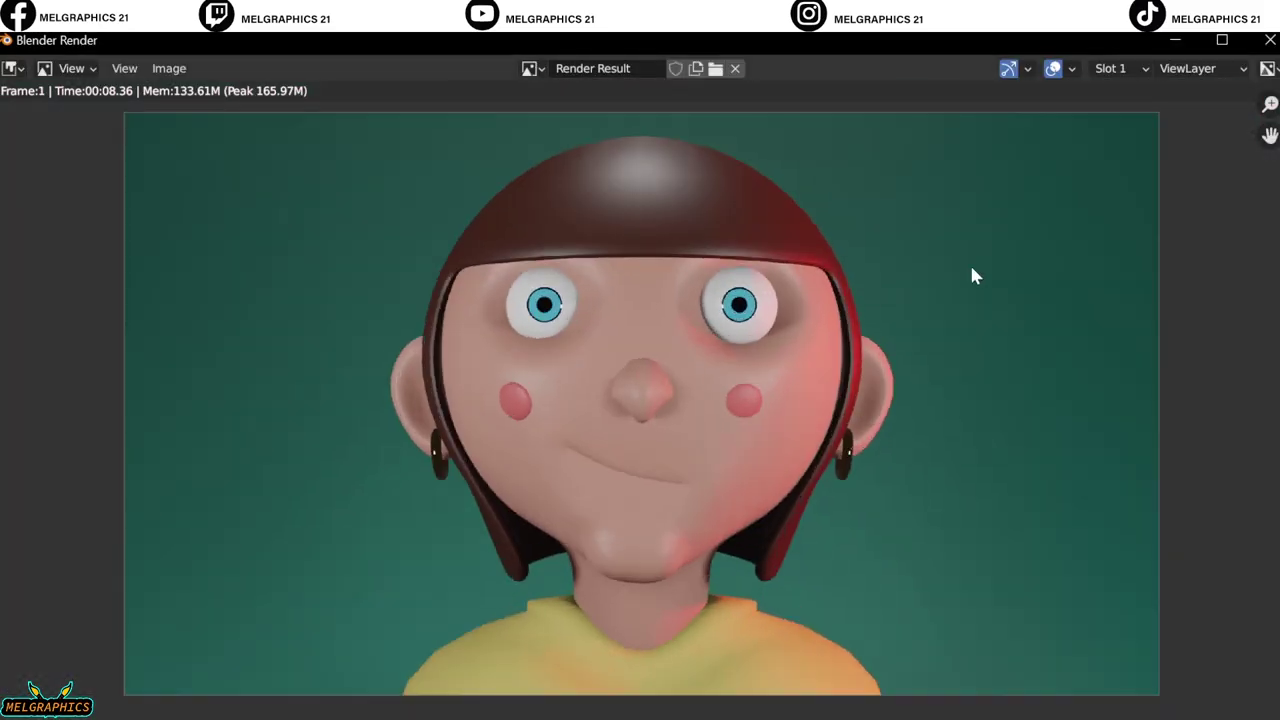
{"action": "left_click", "coordinate": [1268, 42]}
{"action": "key", "text": "s"}
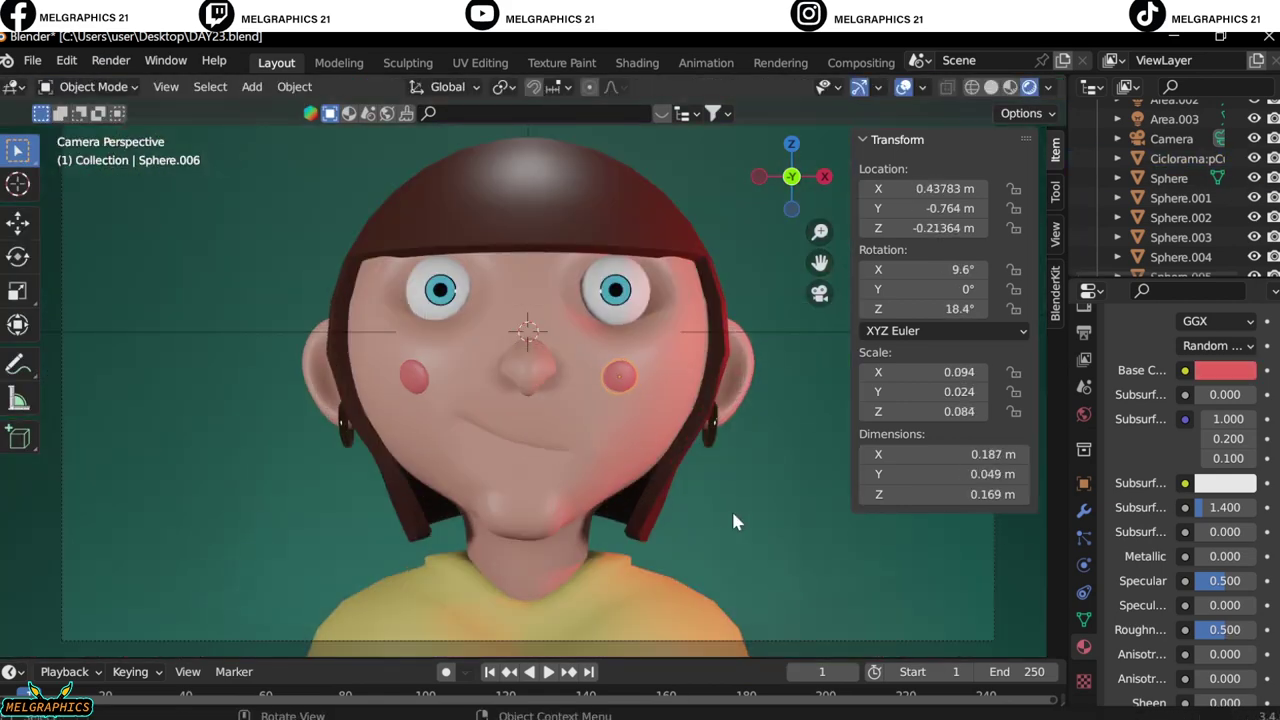
Set the cyclorama backdrop's Base Color to red and tint the side area light pale cyan.
{"action": "left_click", "coordinate": [733, 520]}
{"action": "scroll", "coordinate": [1228, 686], "scroll_direction": "down", "scroll_amount": 1}
{"action": "left_click", "coordinate": [1231, 437]}
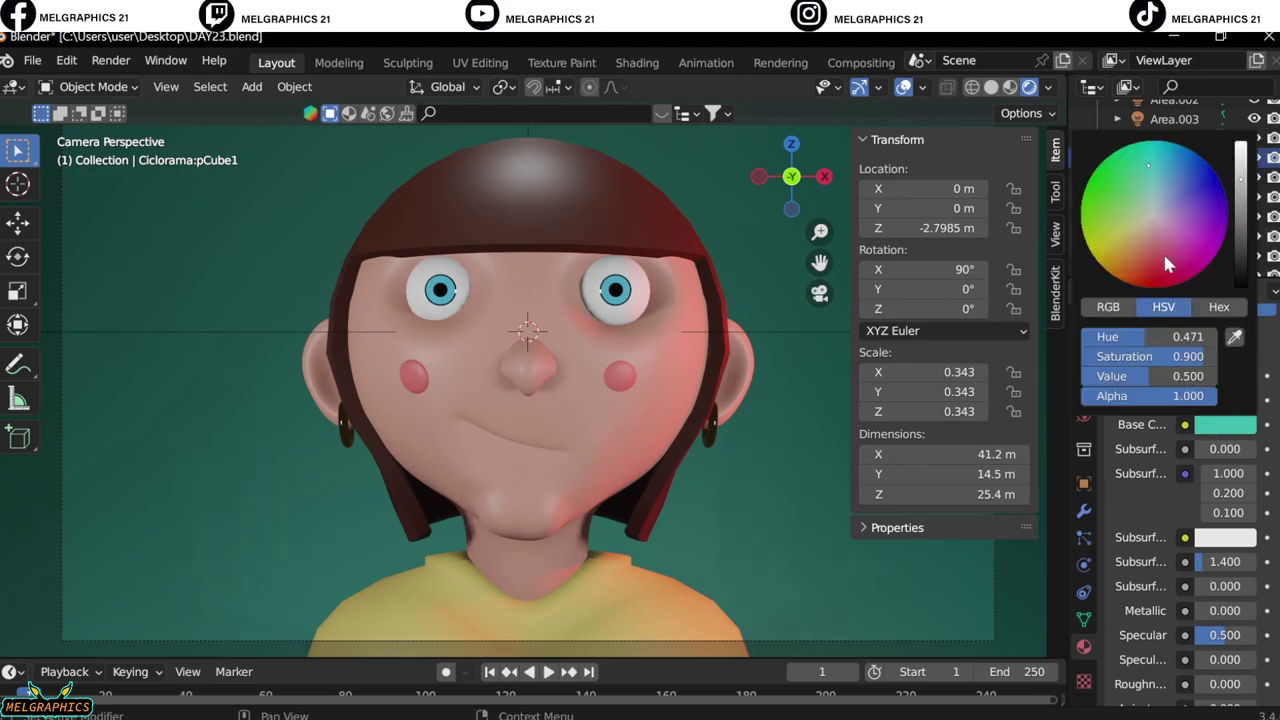
{"action": "left_click_drag", "start_coordinate": [1162, 250], "coordinate": [1156, 274]}
{"action": "left_click", "coordinate": [1215, 446]}
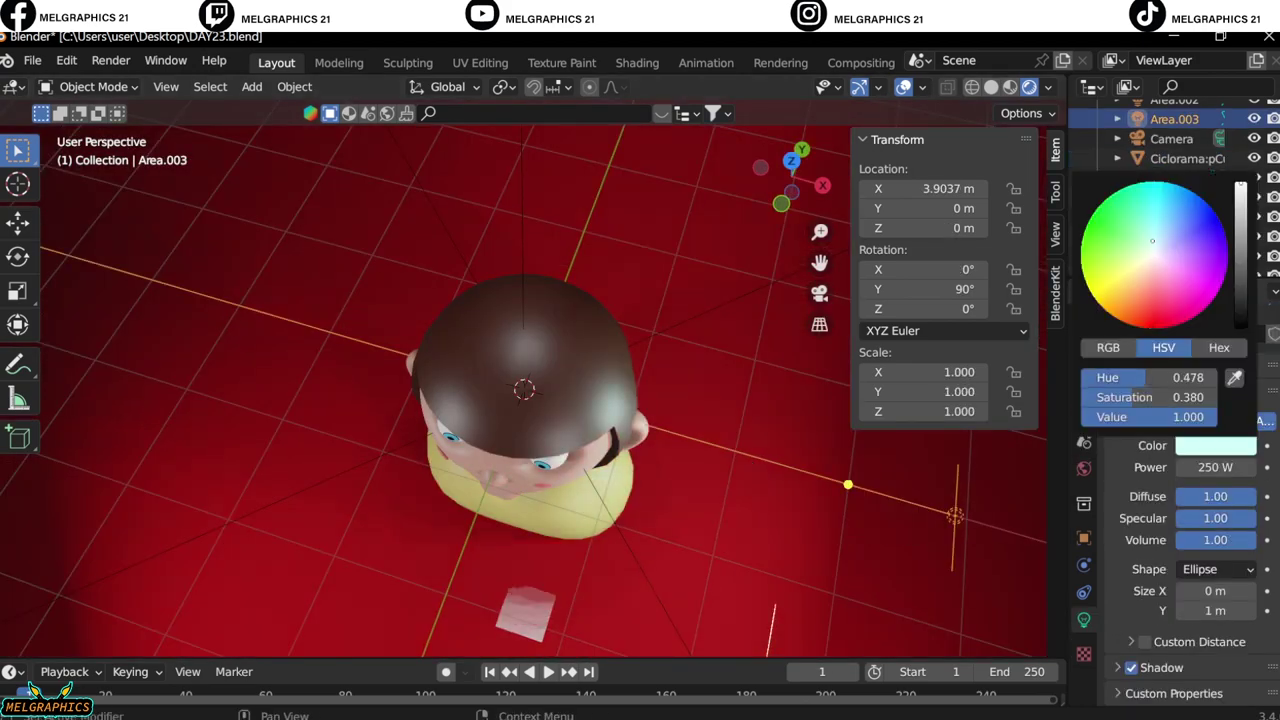